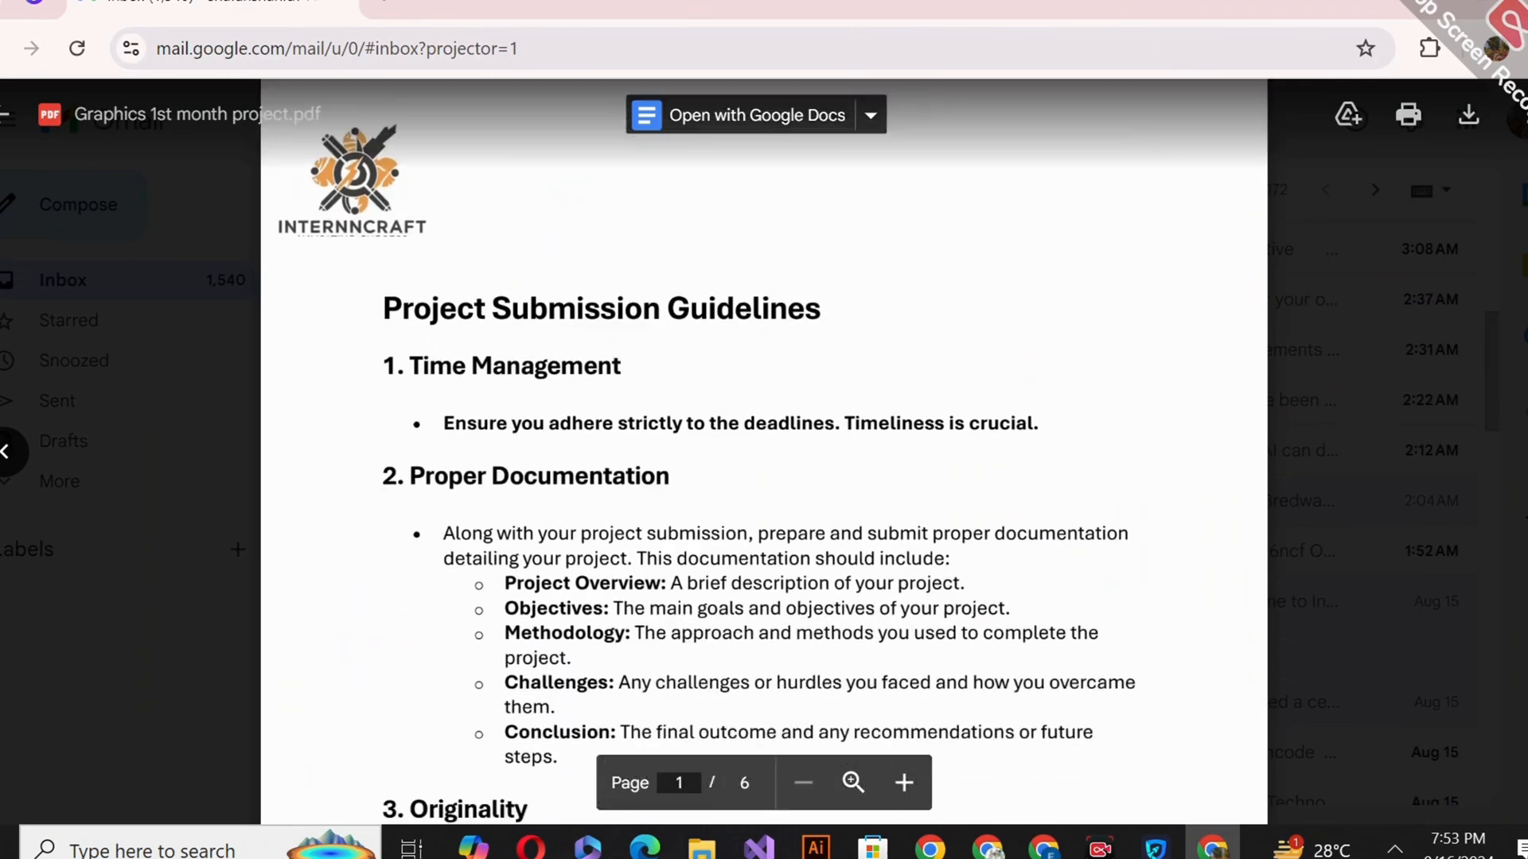
# Read through the submission guidelines and the NEW RABI SILK project brief in the project PDF
pyautogui.scroll(-10, 908, 219)
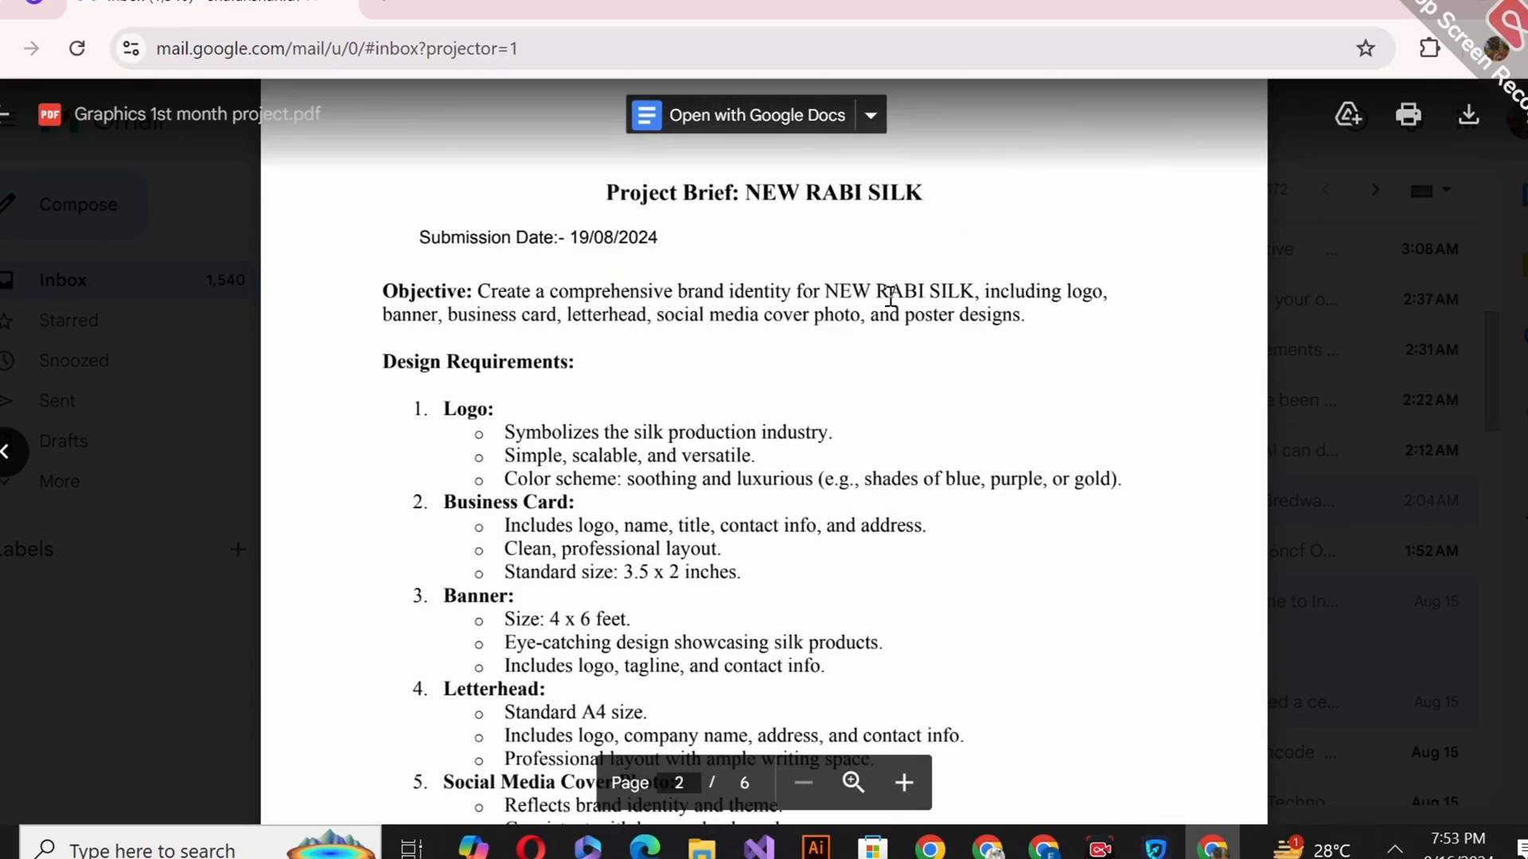
pyautogui.scroll(-11, 1493, 313)
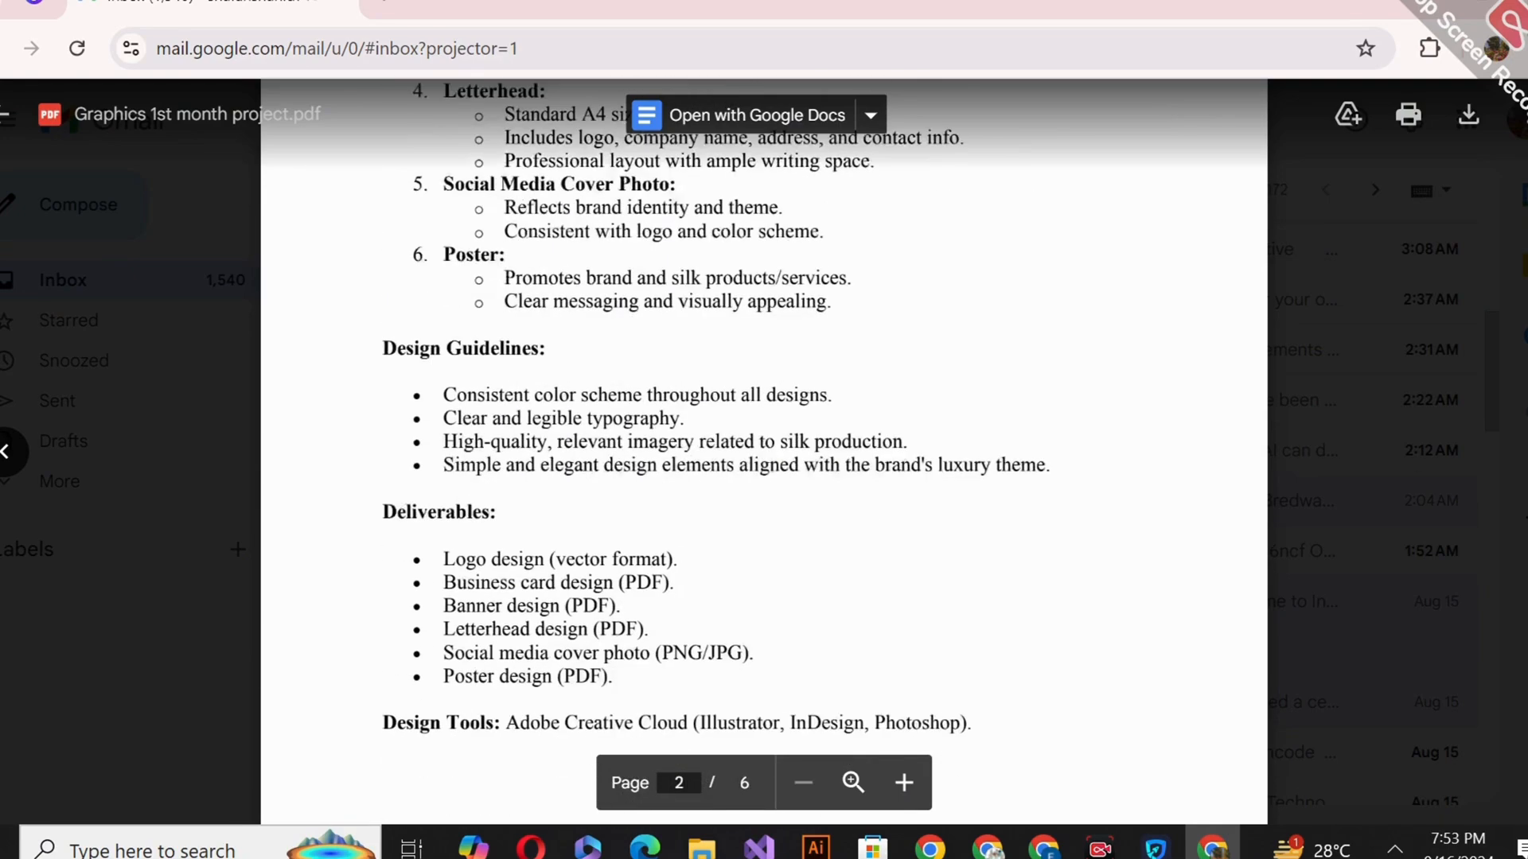
pyautogui.scroll(5, 1492, 313)
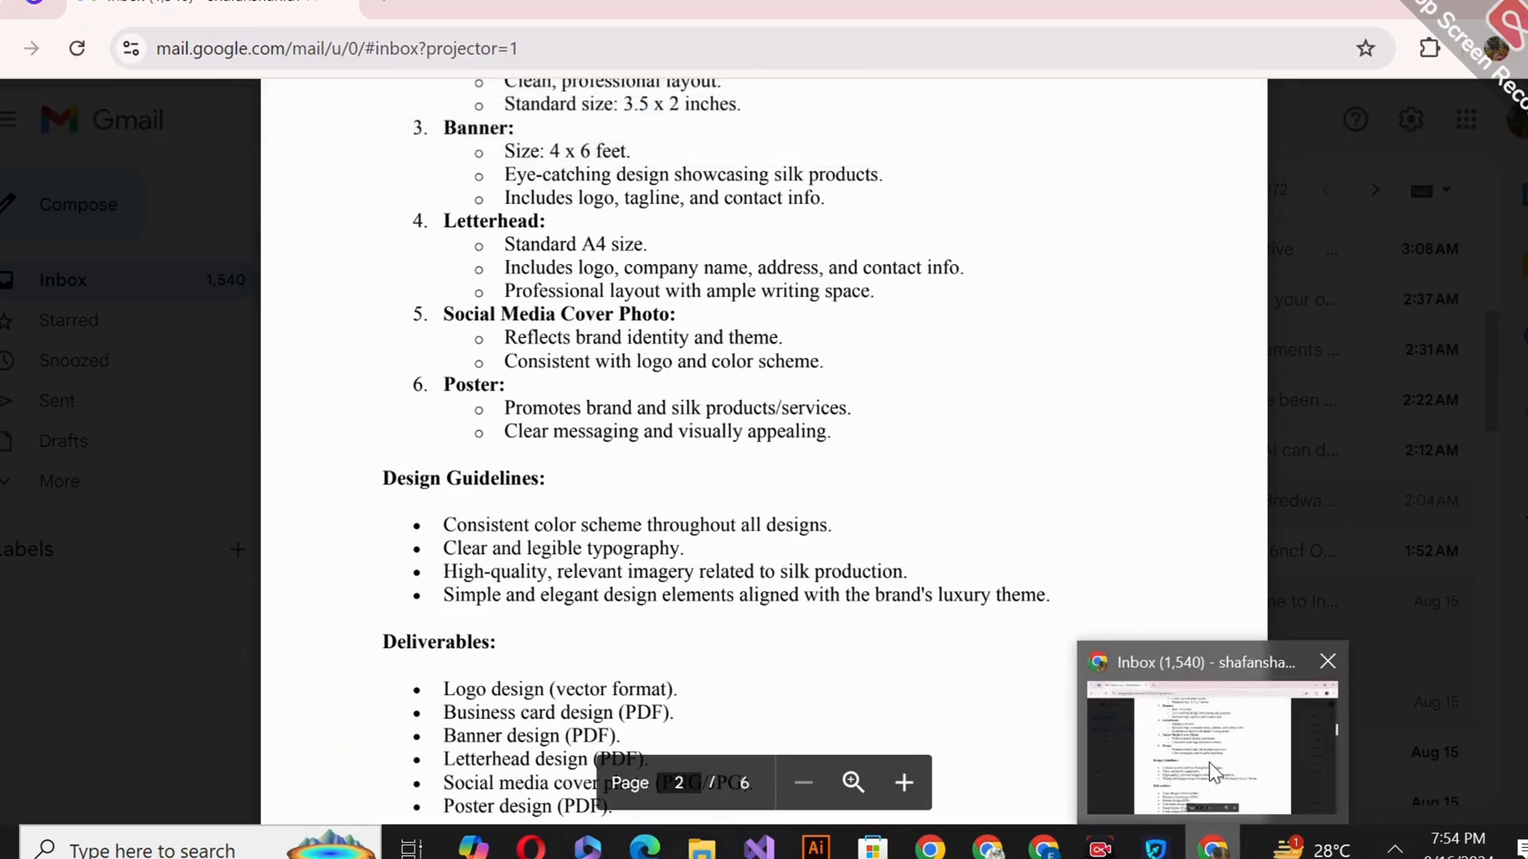
# Switch to Canva's "poster for cloths" results and open the Fashion Sale poster template with the round DISC 55% badge
pyautogui.click(25, 6)
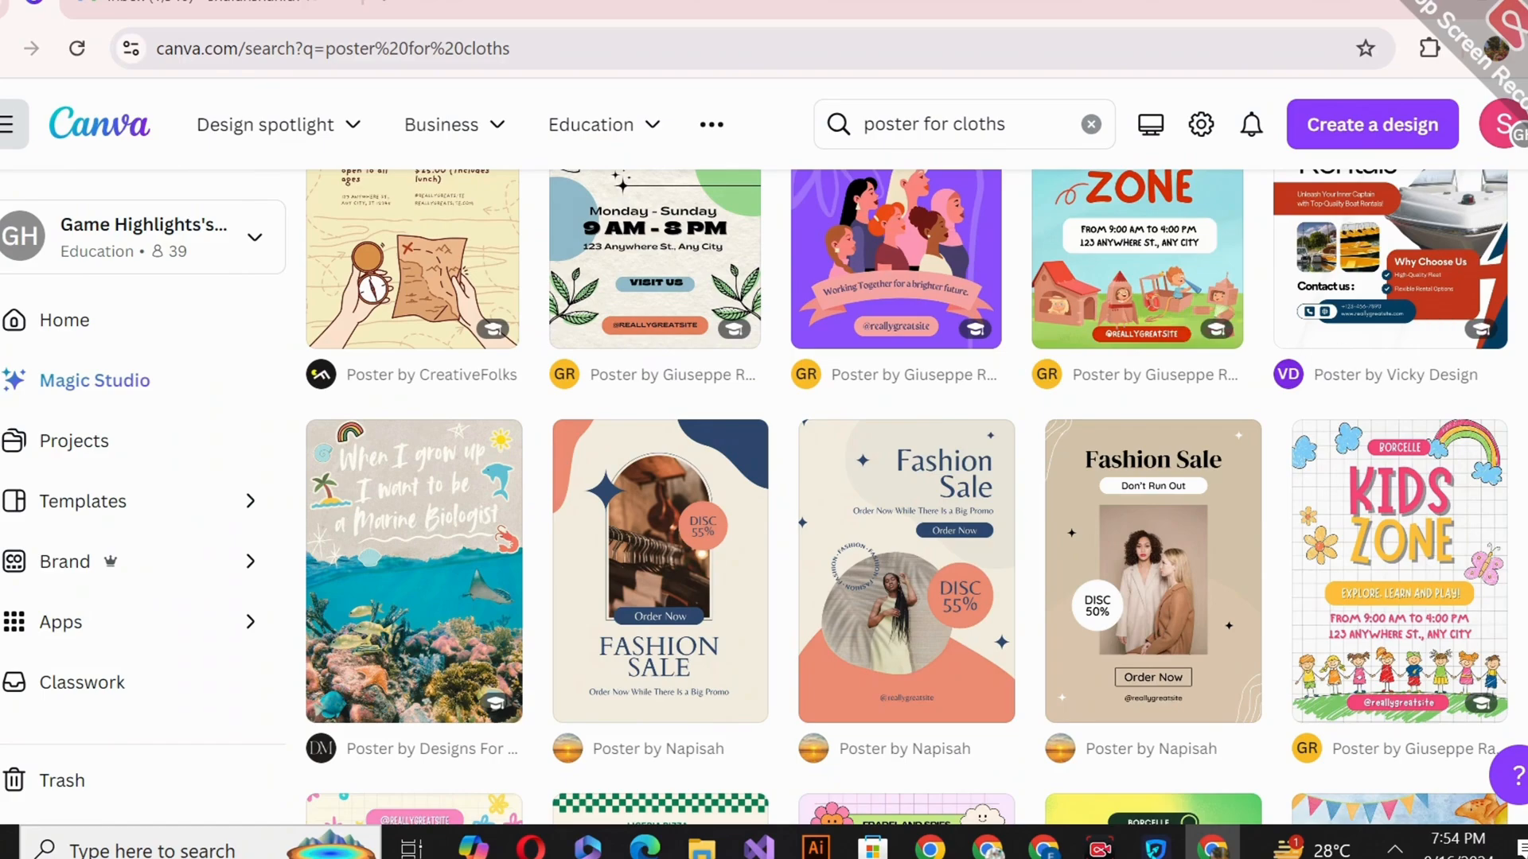
pyautogui.scroll(3, 907, 497)
pyautogui.scroll(-5, 907, 497)
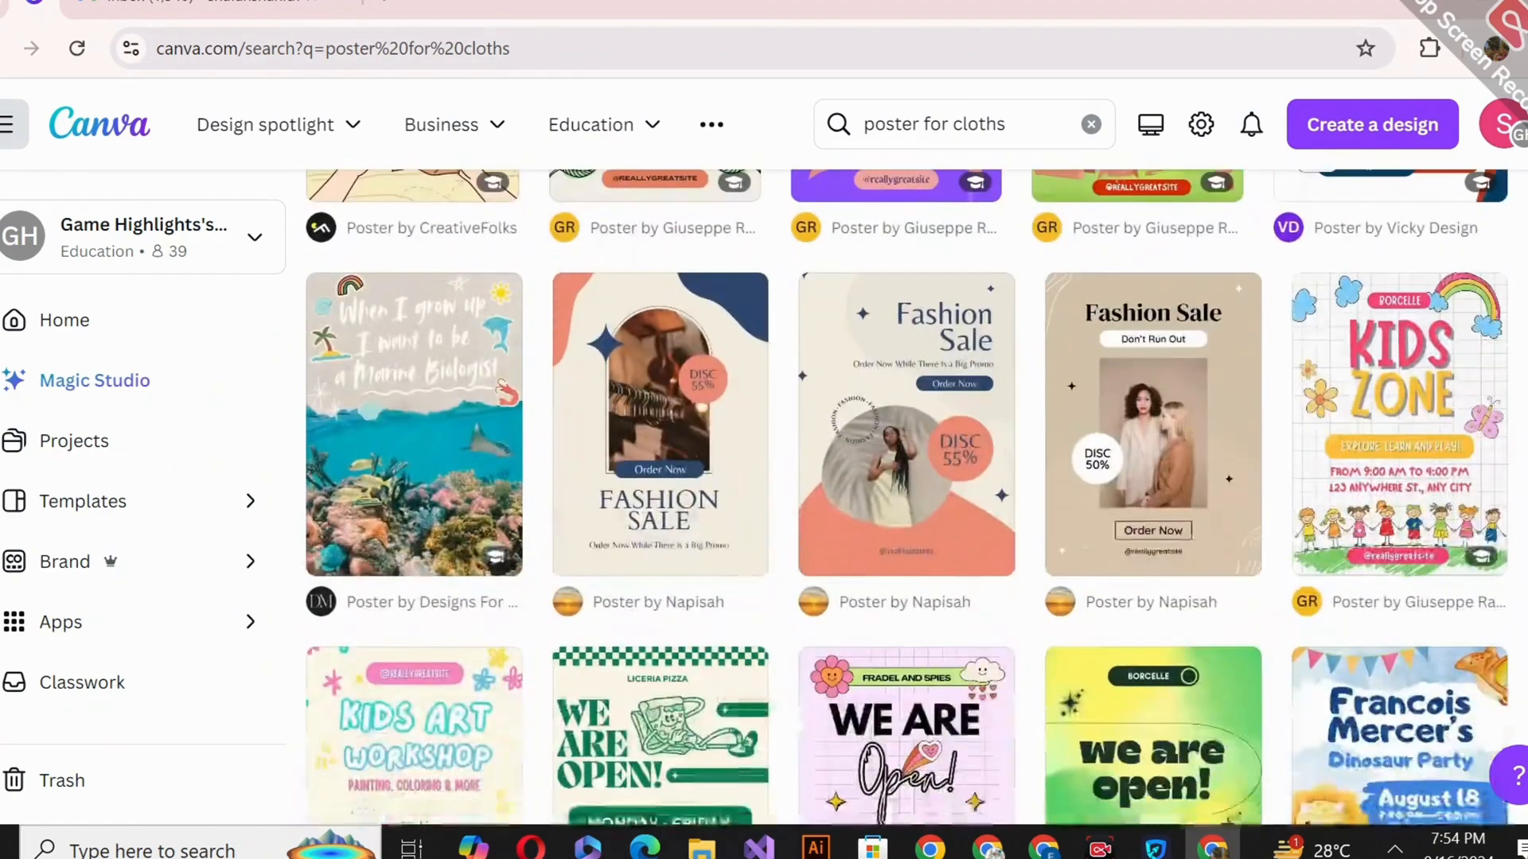
pyautogui.scroll(2, 907, 497)
pyautogui.scroll(1, 875, 620)
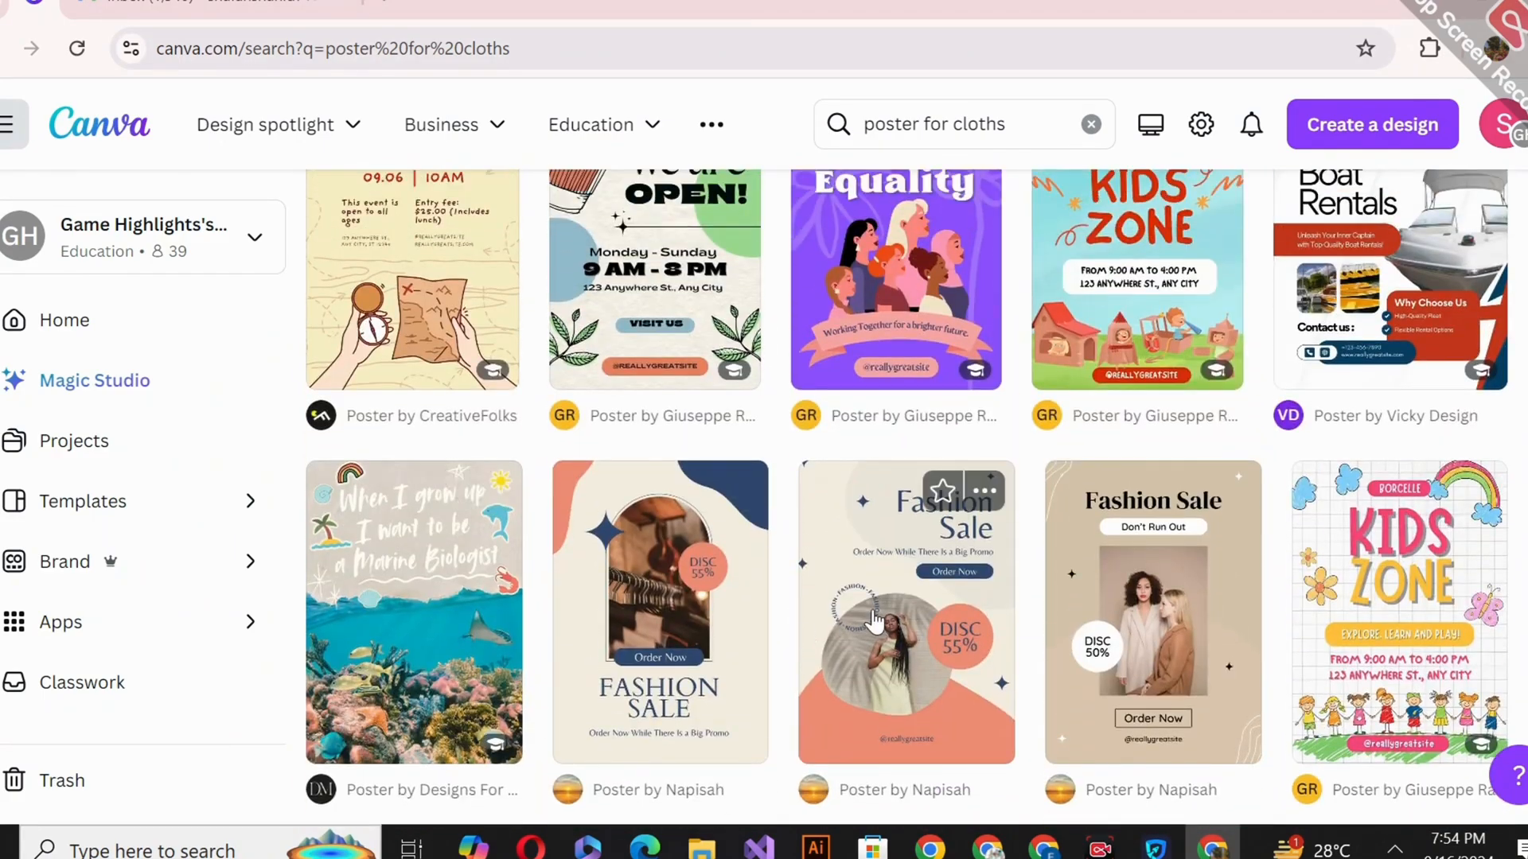
pyautogui.click(875, 620)
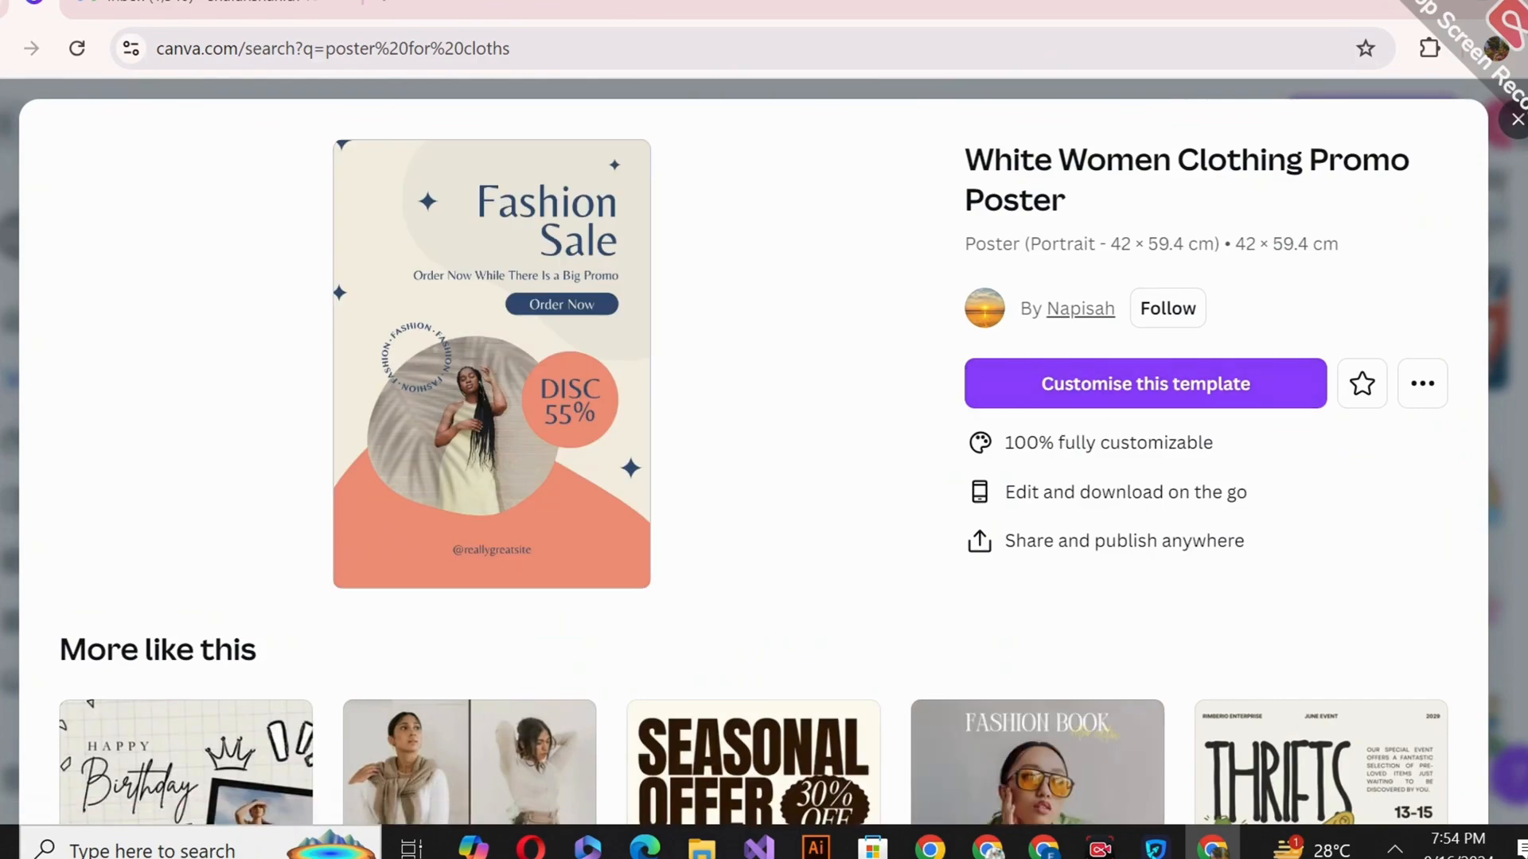
# Look over the similar templates and start customising the White Women Clothing Promo Poster template
pyautogui.scroll(-5, 754, 452)
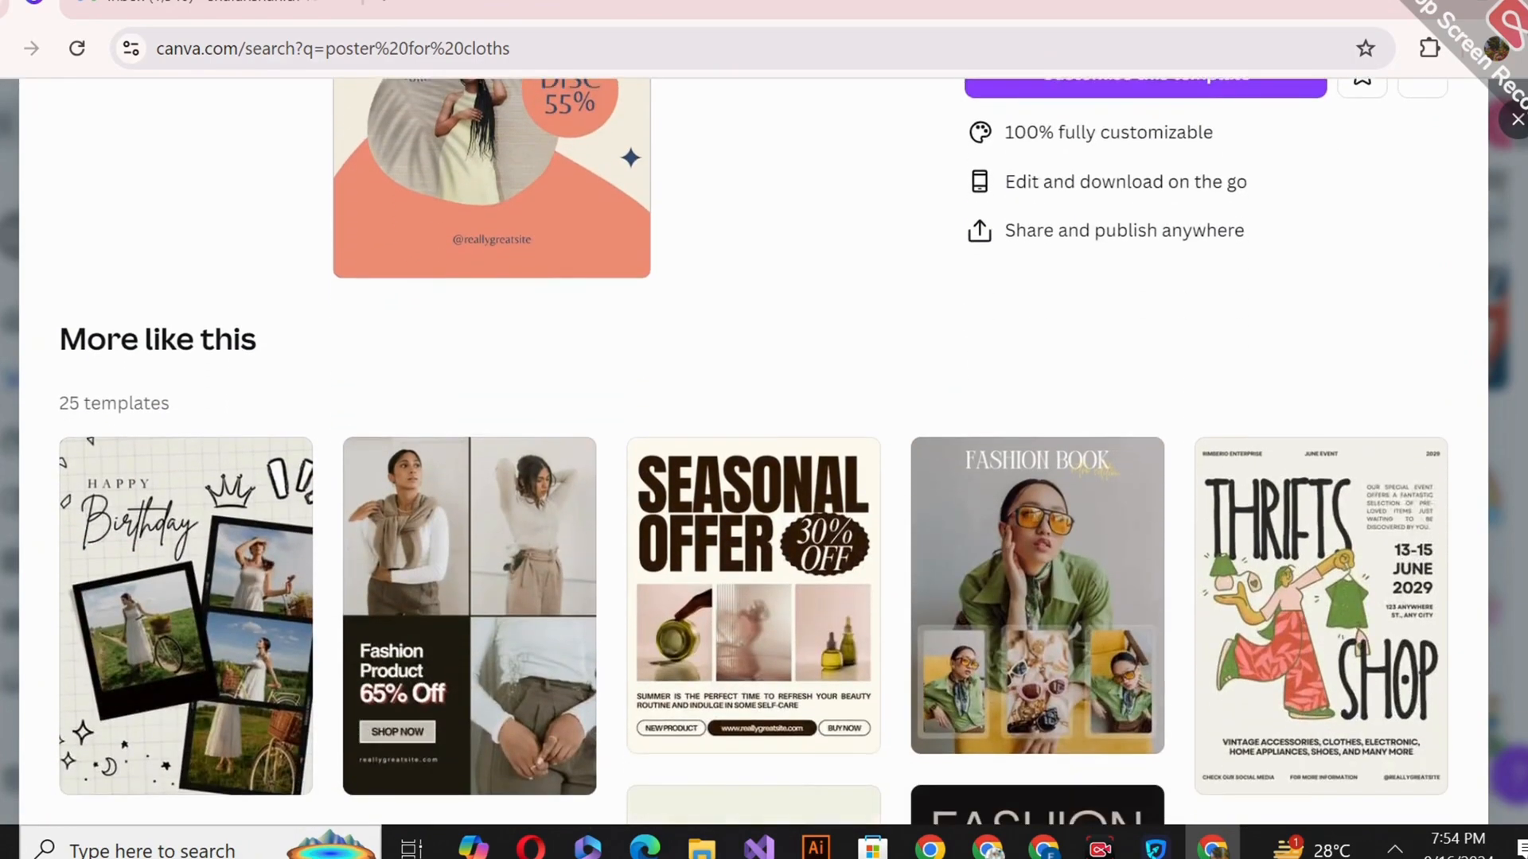
pyautogui.scroll(-8, 755, 452)
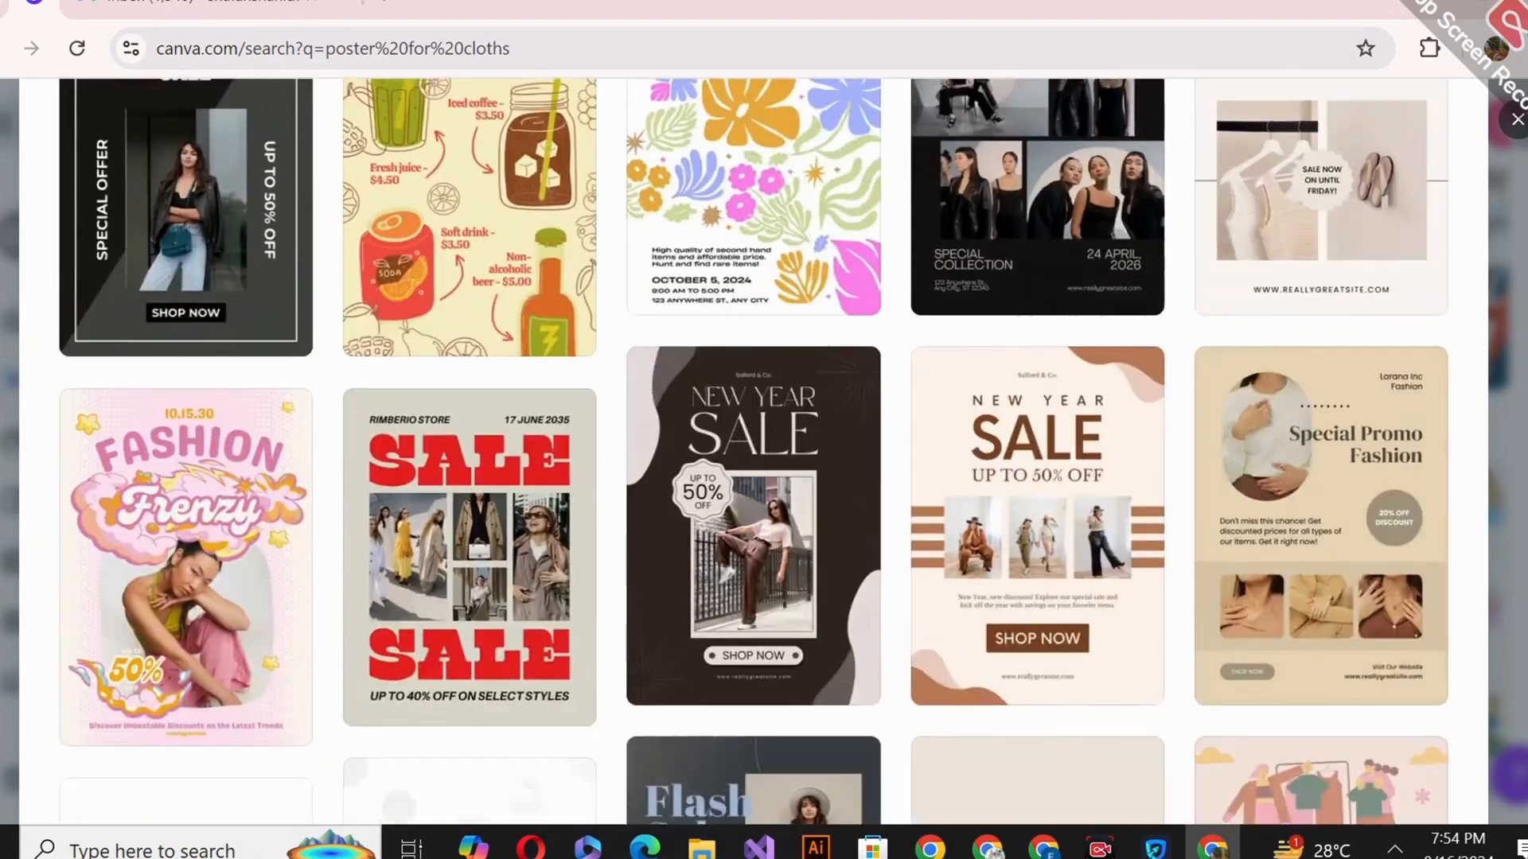
pyautogui.scroll(12, 352, 543)
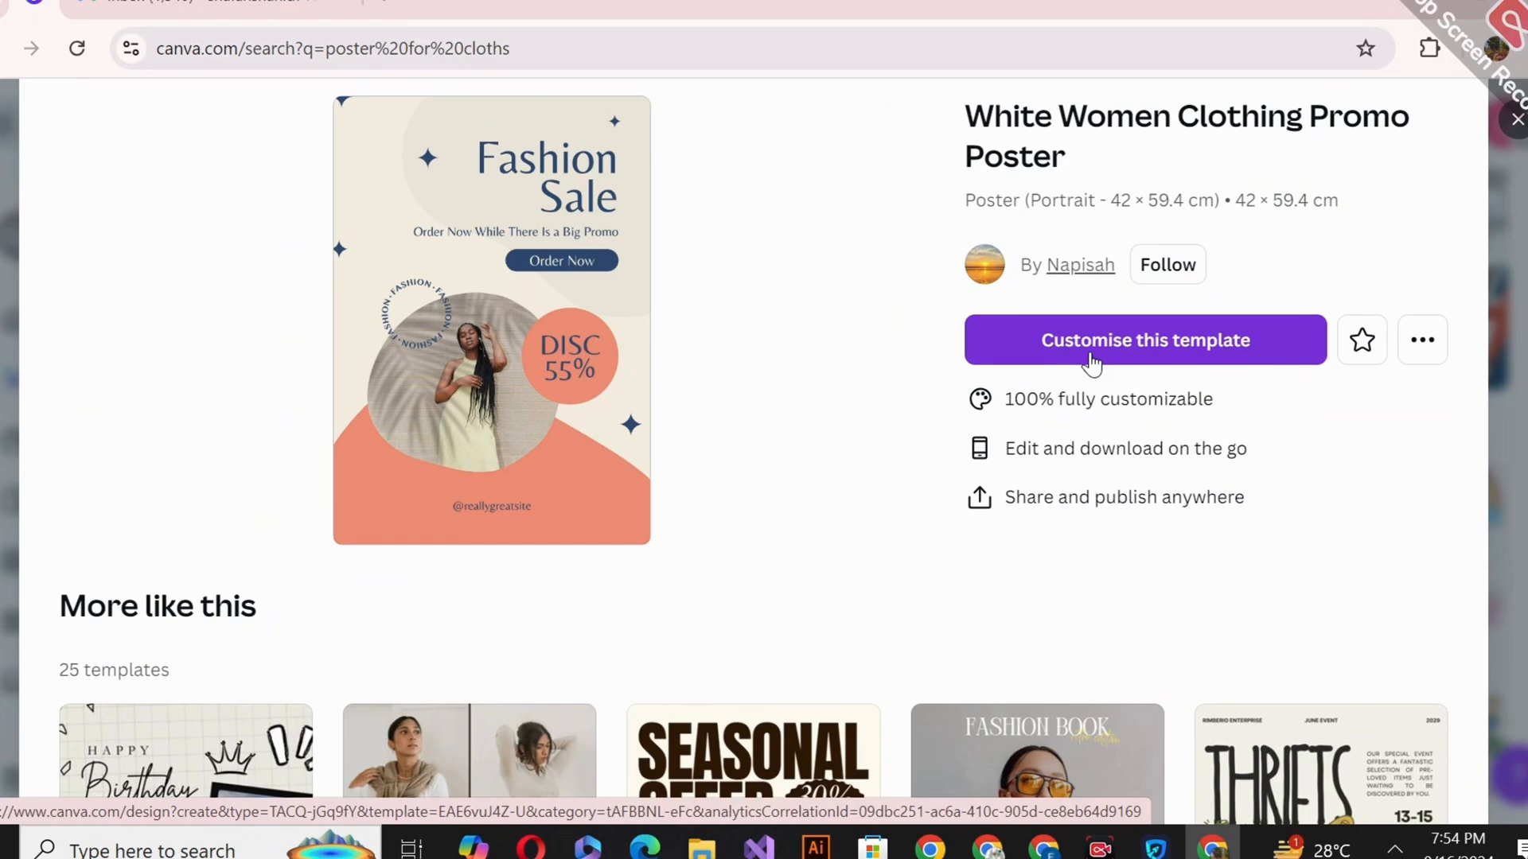
pyautogui.click(1091, 362)
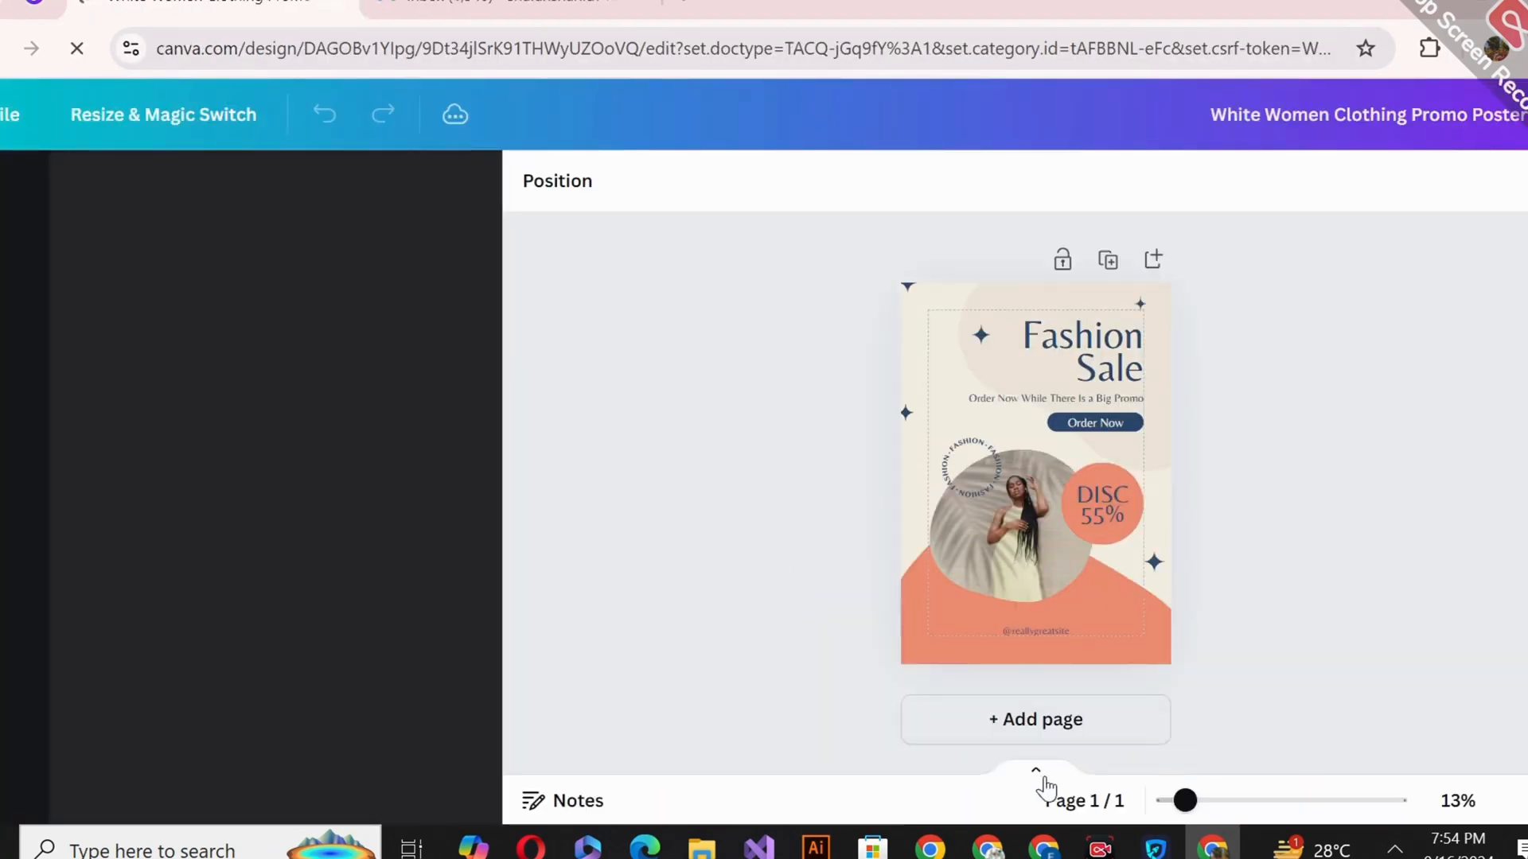
pyautogui.moveTo(1186, 801); pyautogui.dragTo(1102, 800)
pyautogui.click(1052, 566)
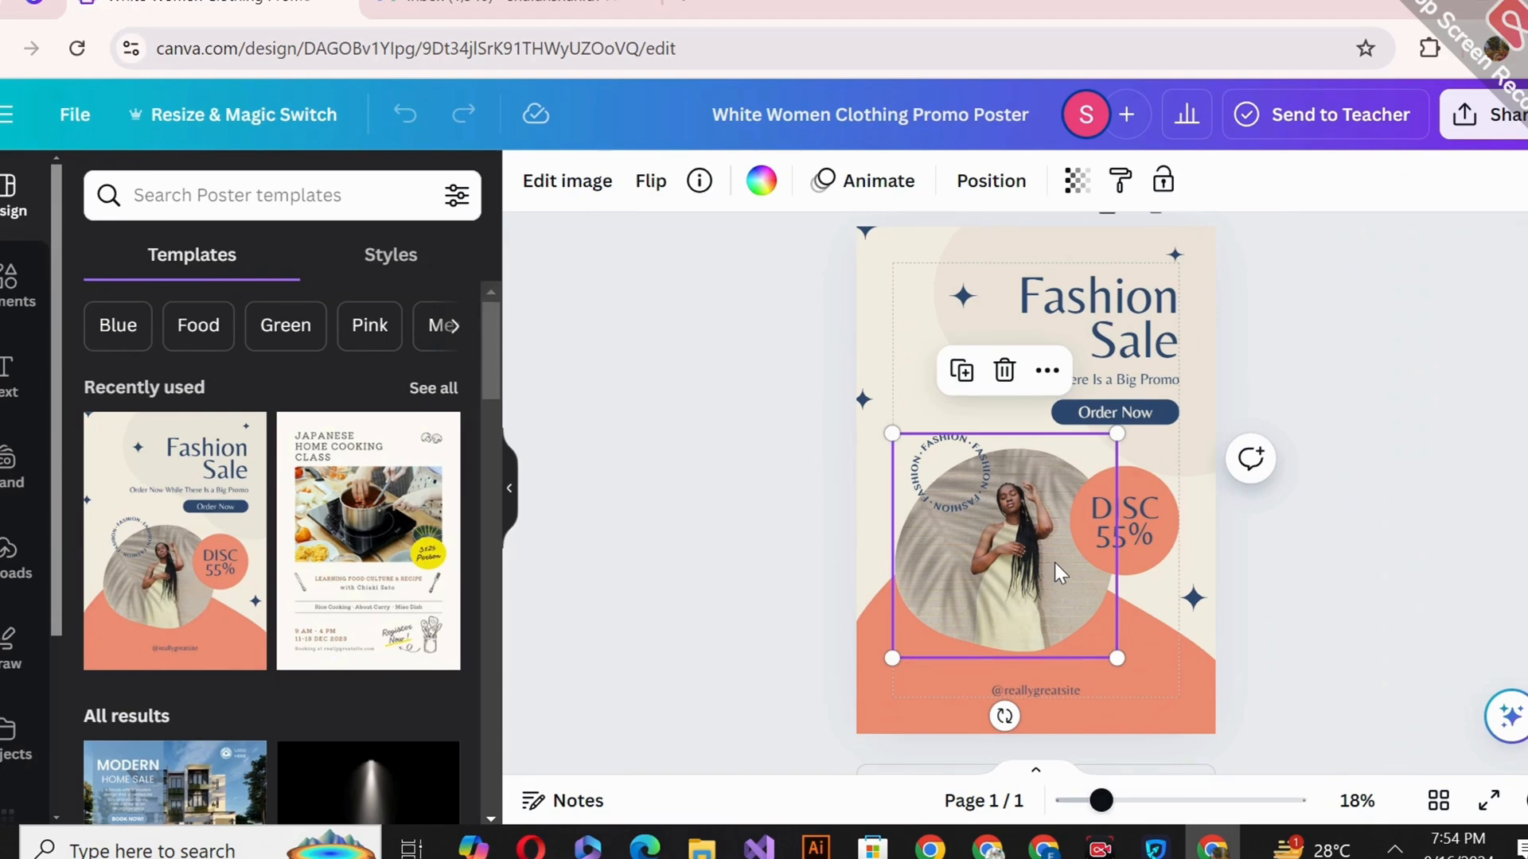
pyautogui.click(1308, 385)
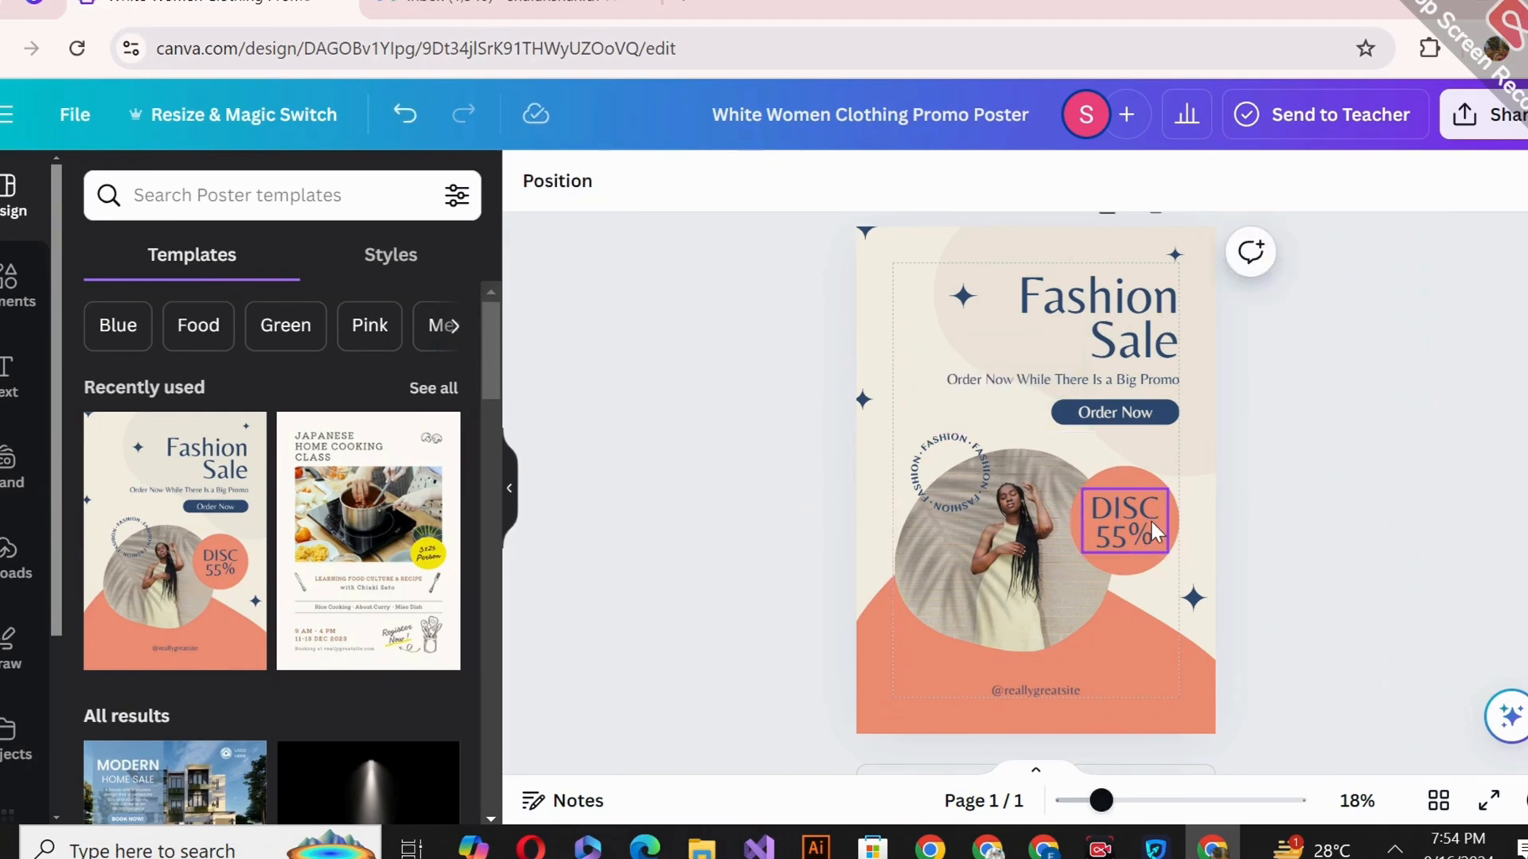
pyautogui.click(1143, 322)
pyautogui.click(764, 356)
# Insert the uploaded NEW RABI SILK logo and place it in the poster's upper-left corner beside the heading
pyautogui.click(14, 557)
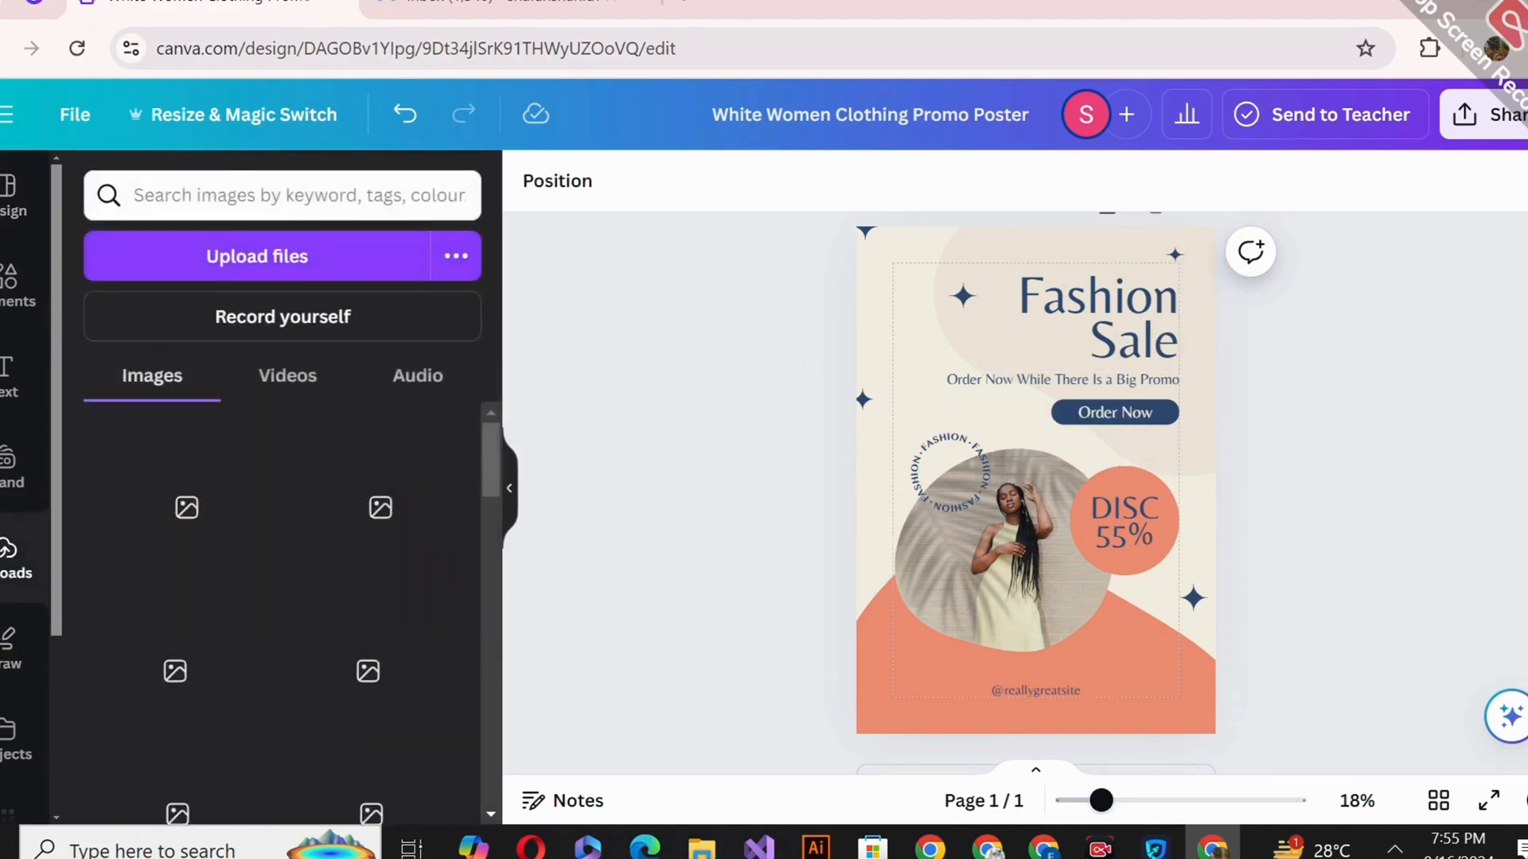
pyautogui.click(160, 501)
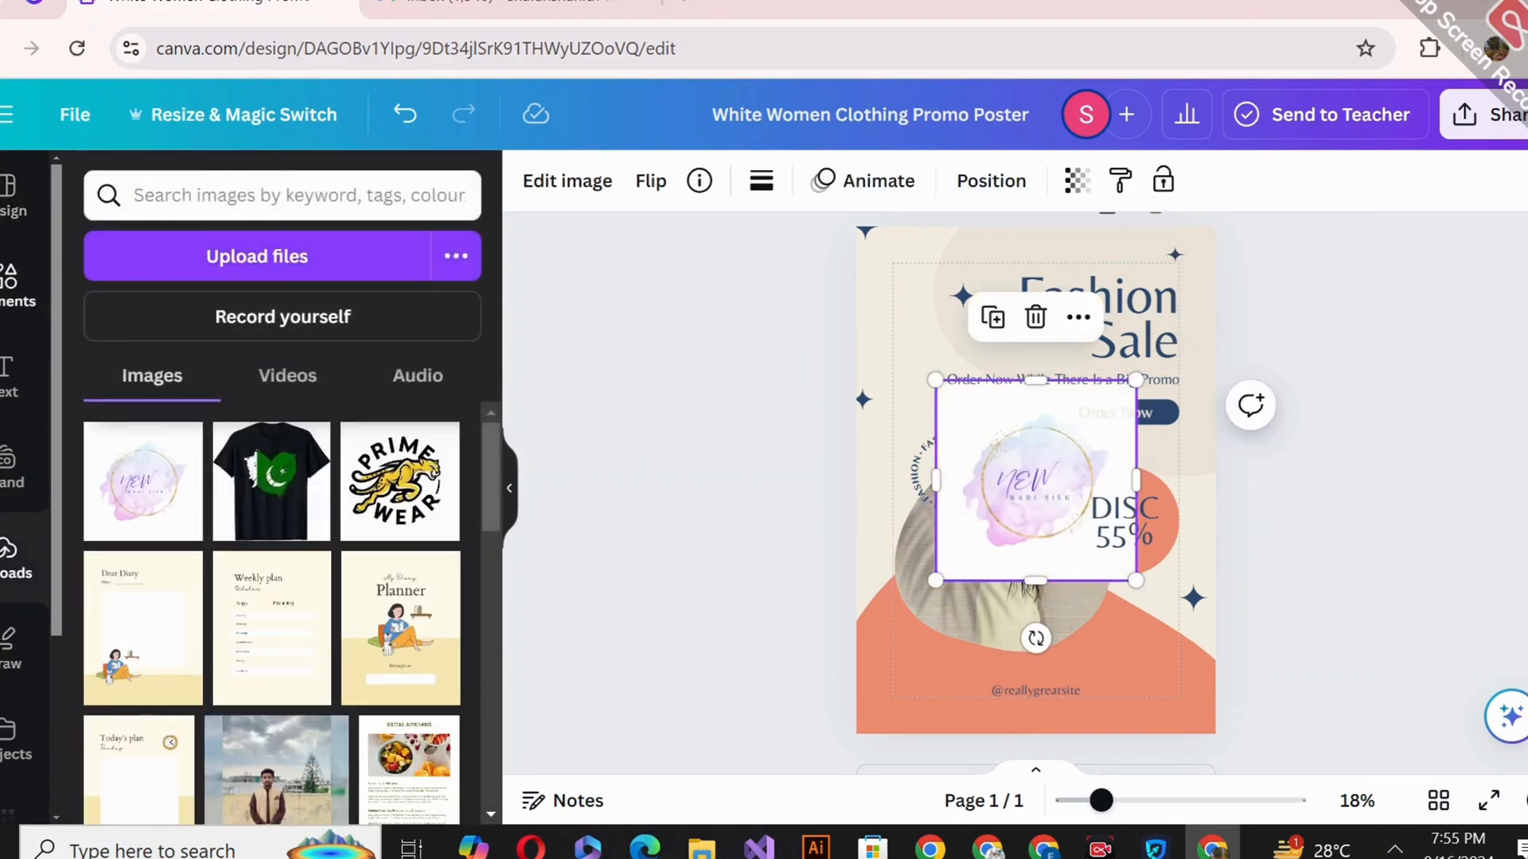
pyautogui.click(12, 286)
pyautogui.click(8, 199)
pyautogui.moveTo(1038, 489); pyautogui.dragTo(965, 343)
# Crop the empty margins on all four sides of the logo and shrink it to fit beside the heading
pyautogui.moveTo(985, 433); pyautogui.dragTo(985, 412)
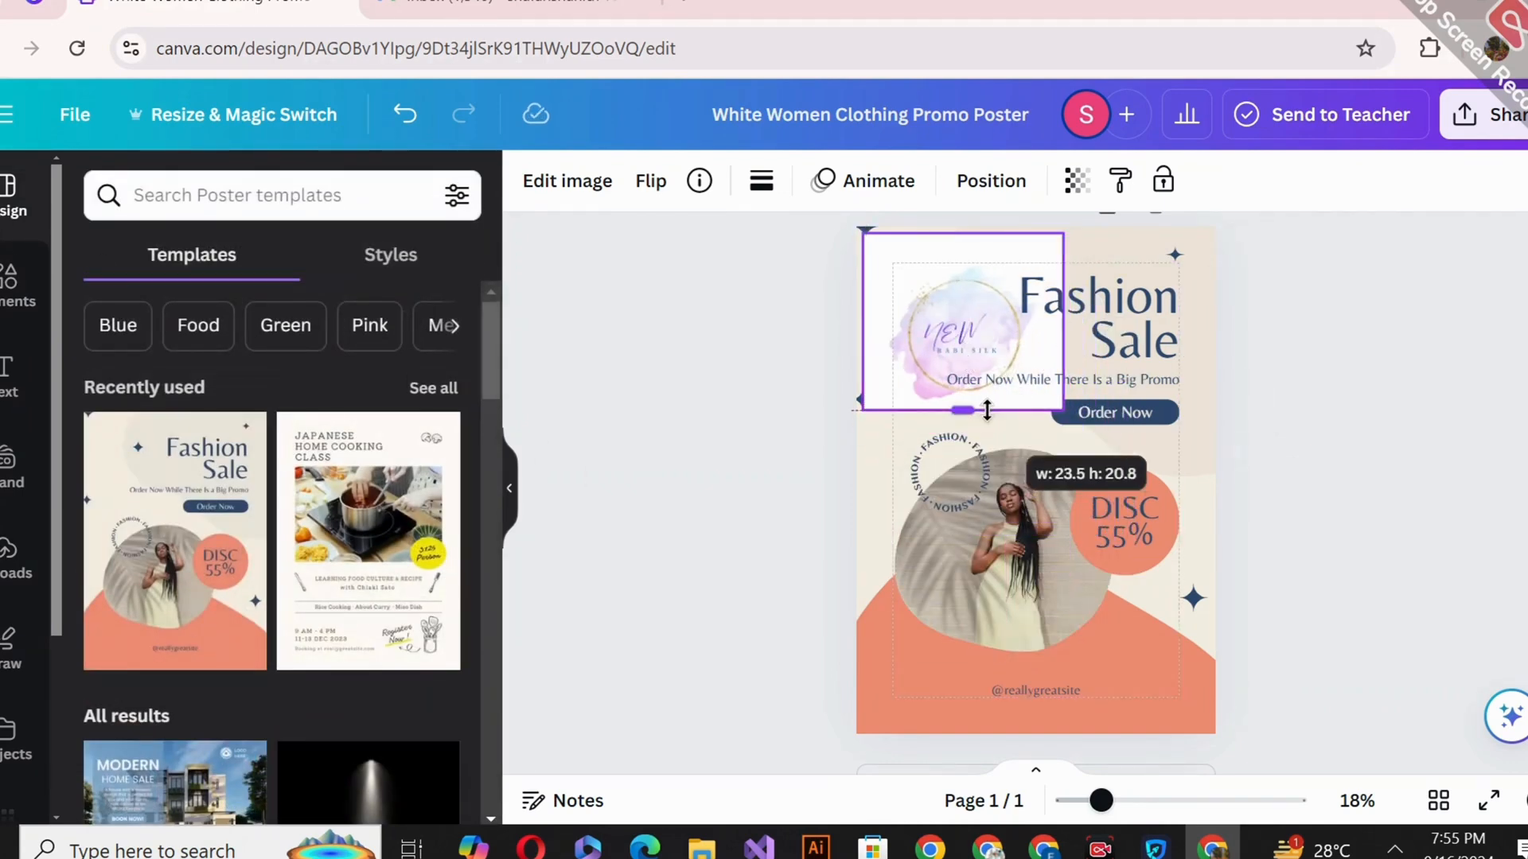
pyautogui.moveTo(963, 233); pyautogui.dragTo(963, 254)
pyautogui.moveTo(854, 330); pyautogui.dragTo(872, 331)
pyautogui.moveTo(1063, 333); pyautogui.dragTo(1045, 326)
pyautogui.moveTo(1047, 410); pyautogui.dragTo(952, 318)
# Remove the logo image's background with BG Remover
pyautogui.click(561, 180)
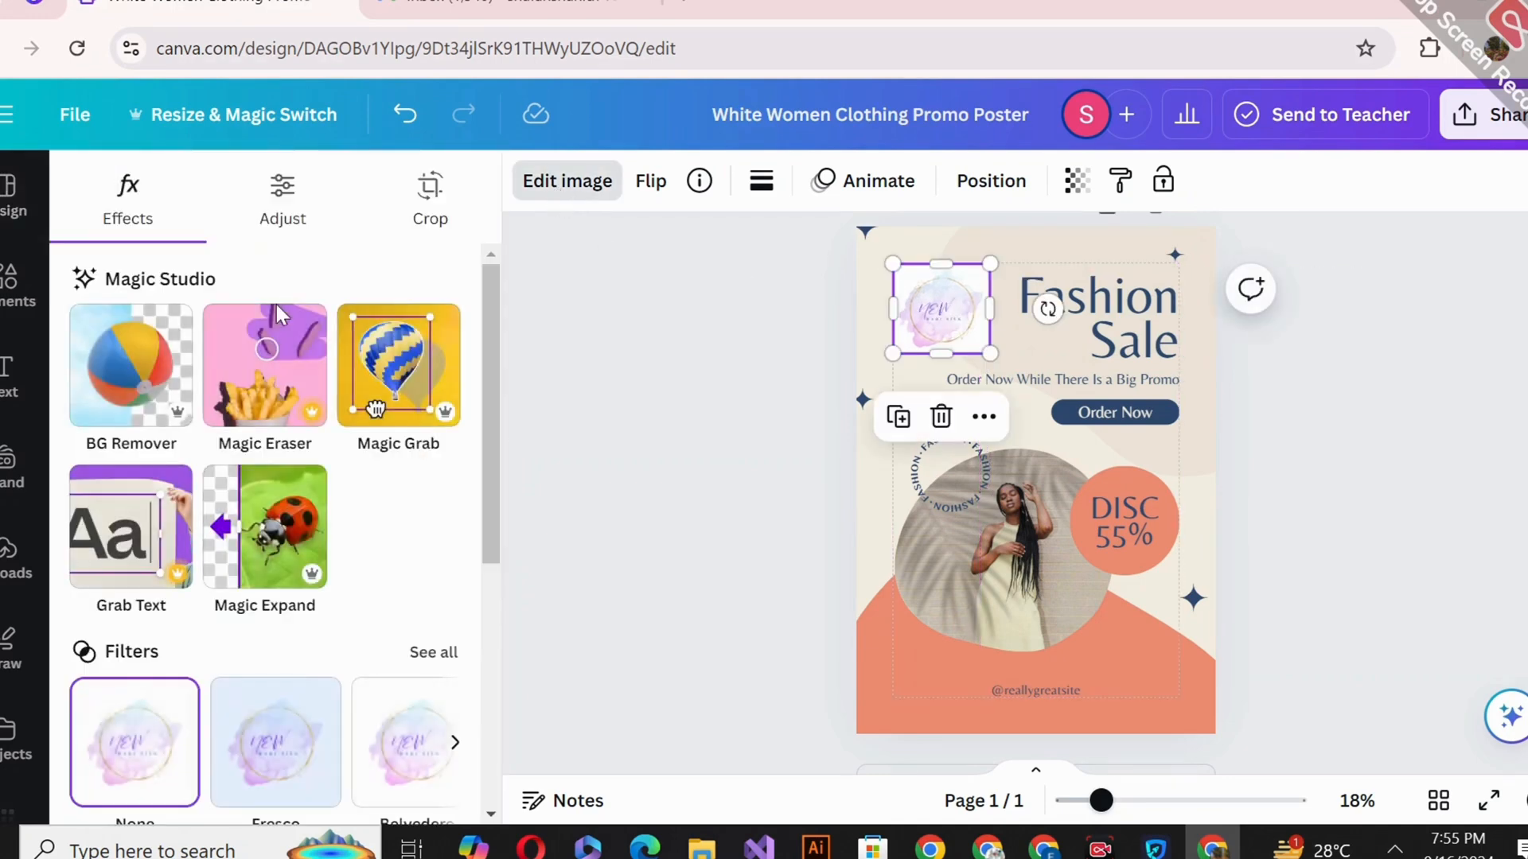
pyautogui.click(97, 396)
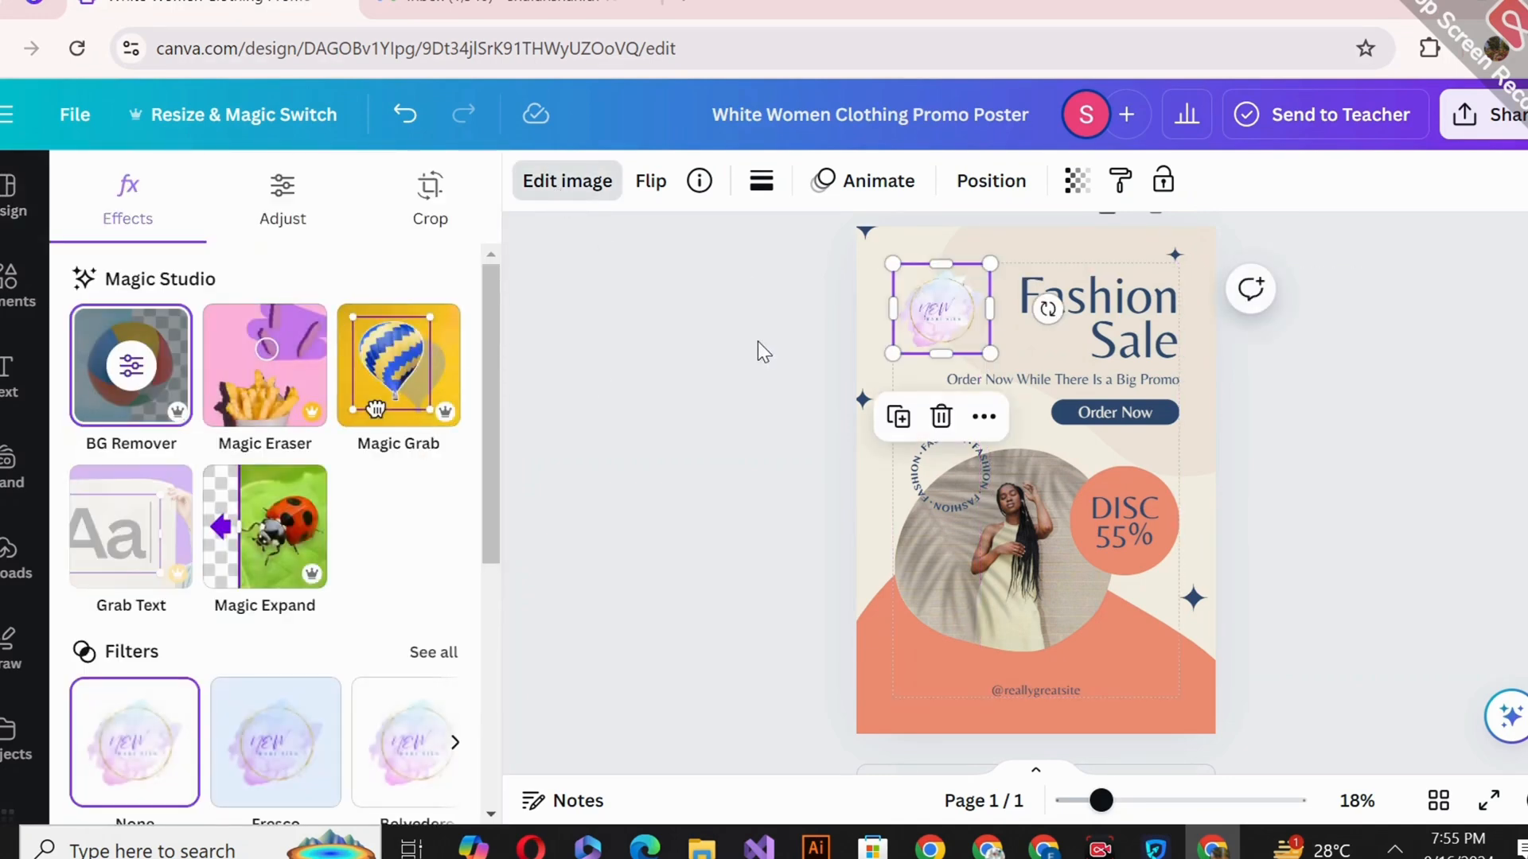
# Colour the poster background white and the large shape behind the heading pale lavender, using the logo's photo colours
pyautogui.click(866, 313)
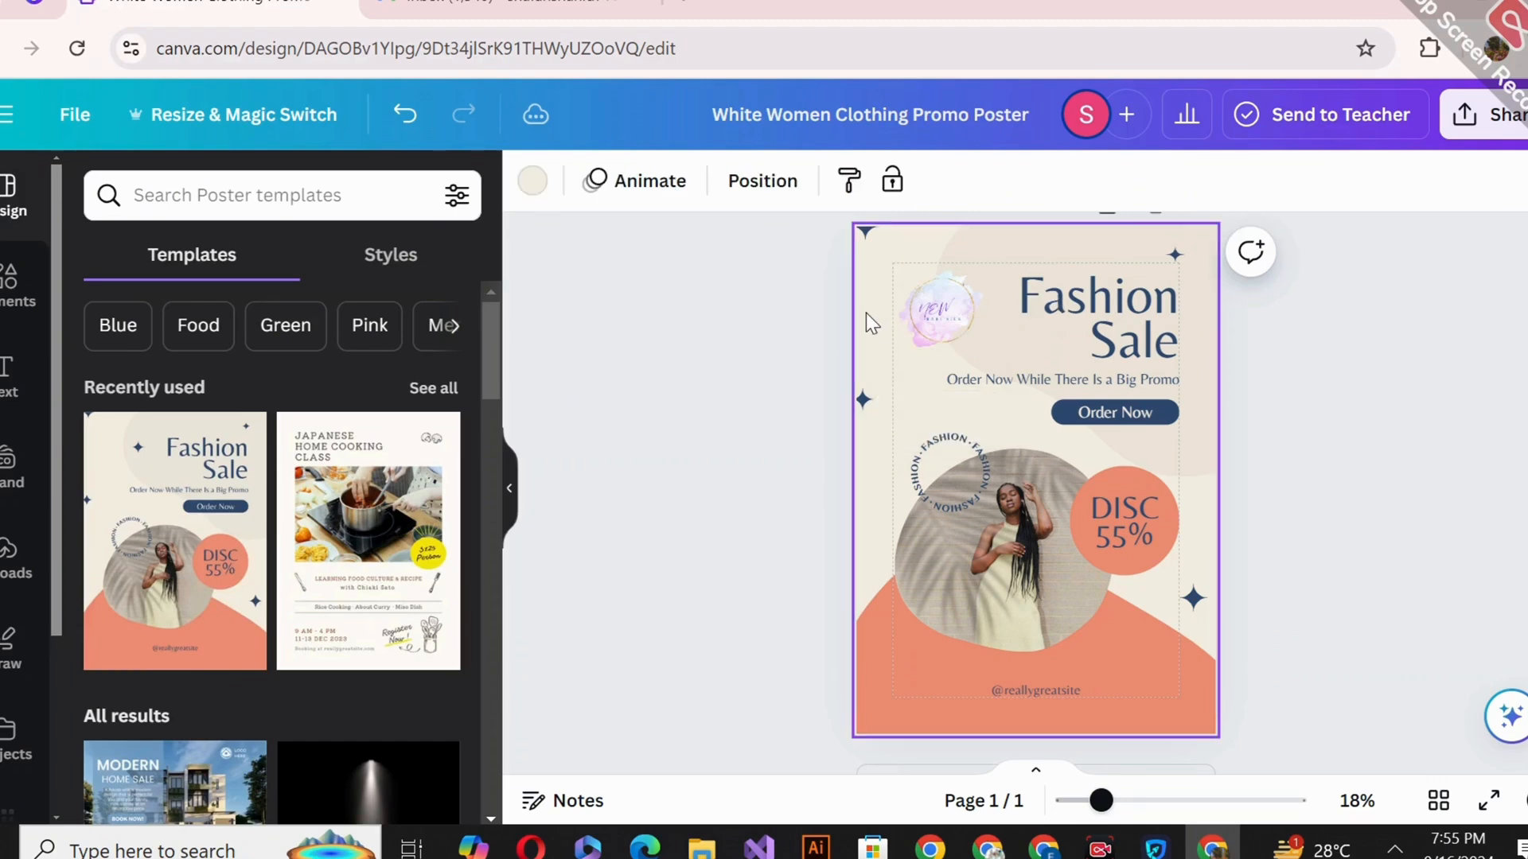
pyautogui.click(535, 187)
pyautogui.click(164, 652)
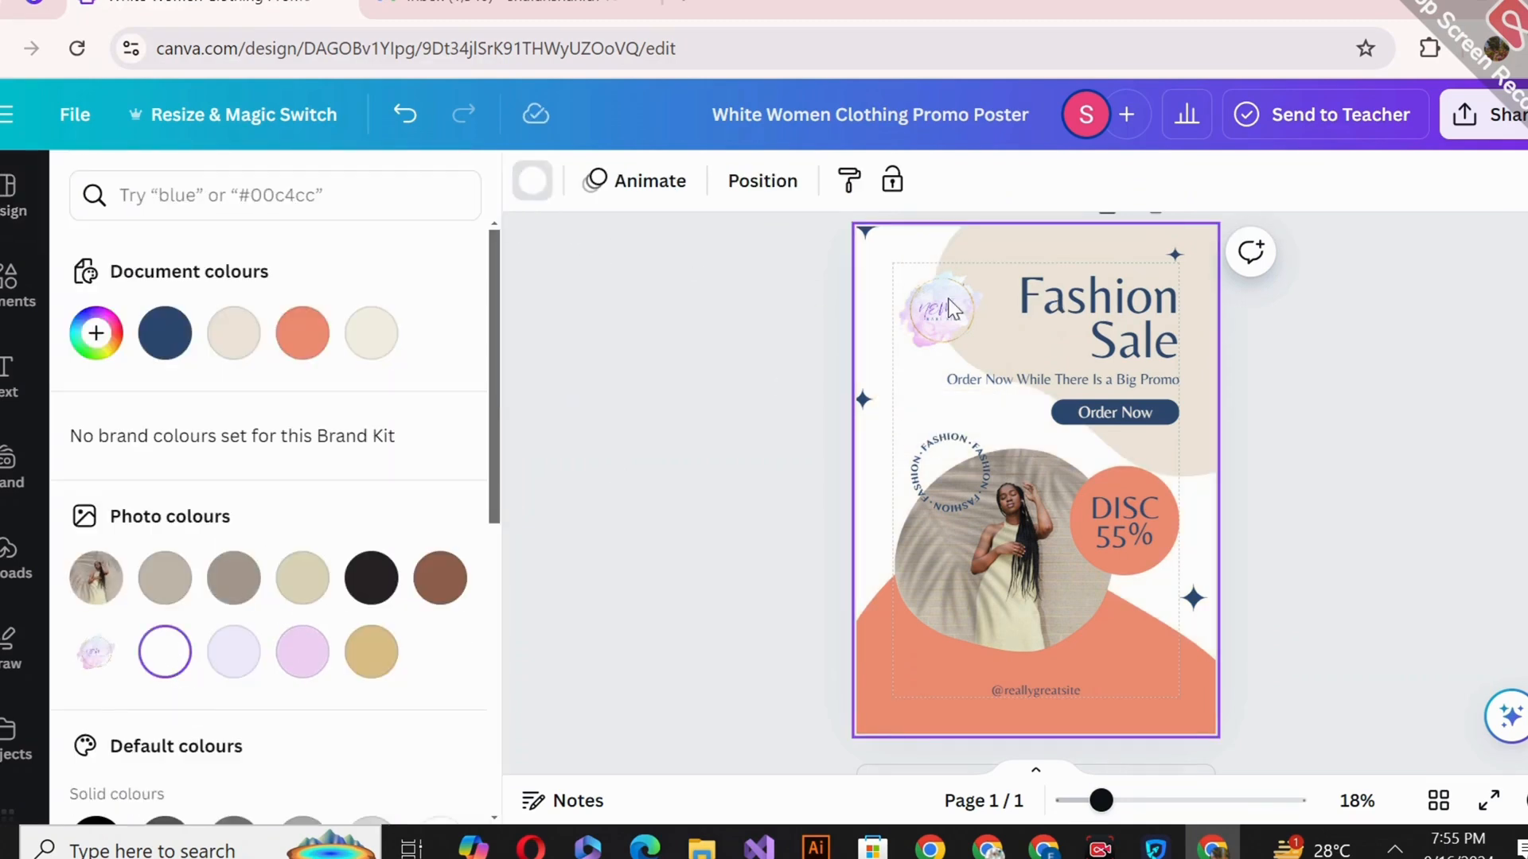
pyautogui.click(979, 241)
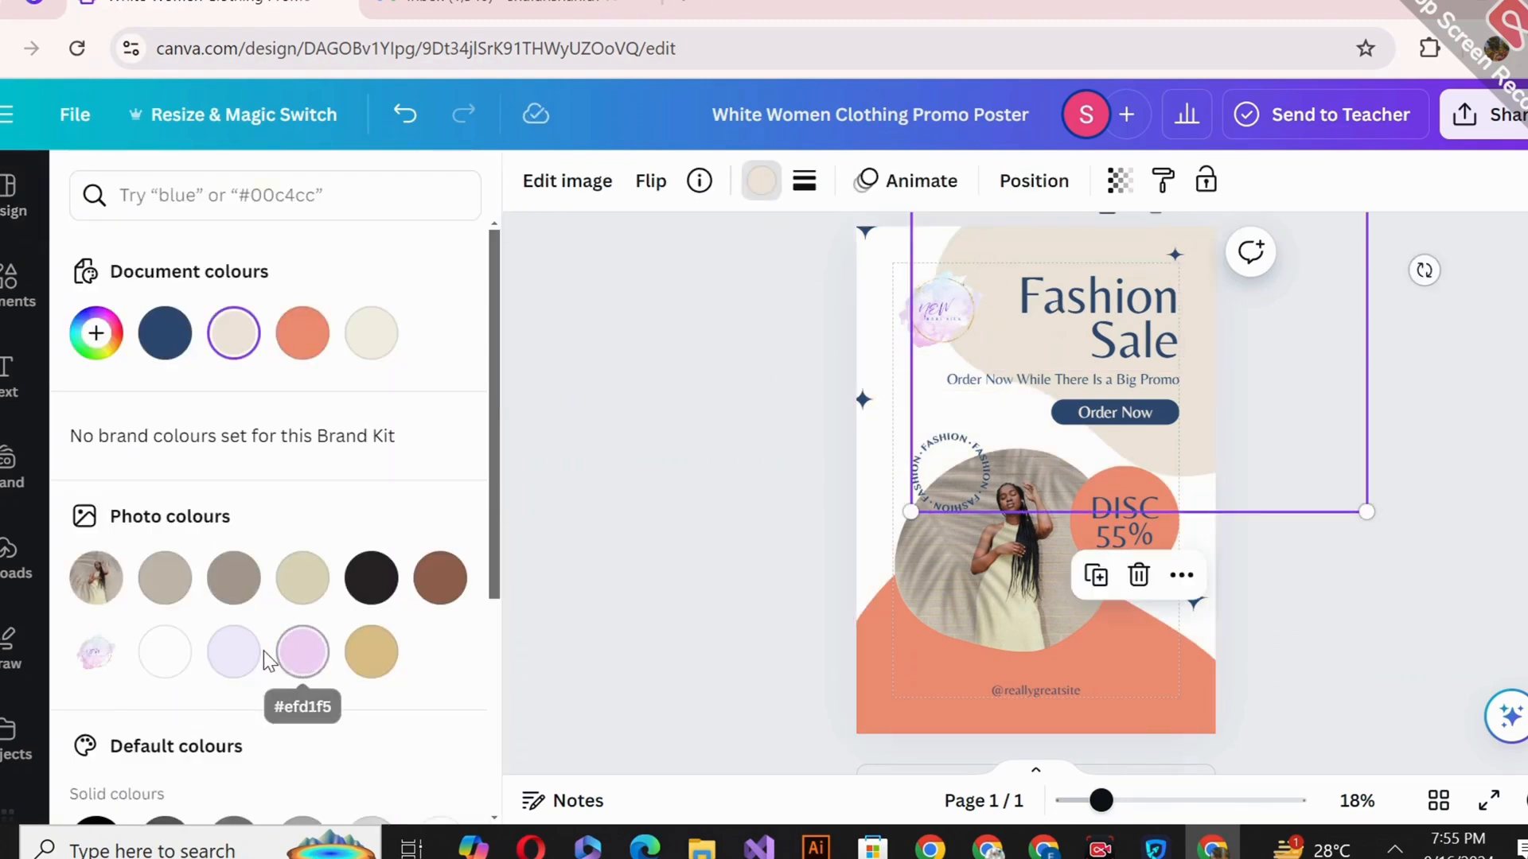
pyautogui.click(301, 650)
pyautogui.click(239, 657)
# Recolour the curved coral shape along the poster's lower edge to 5893a9
pyautogui.click(872, 681)
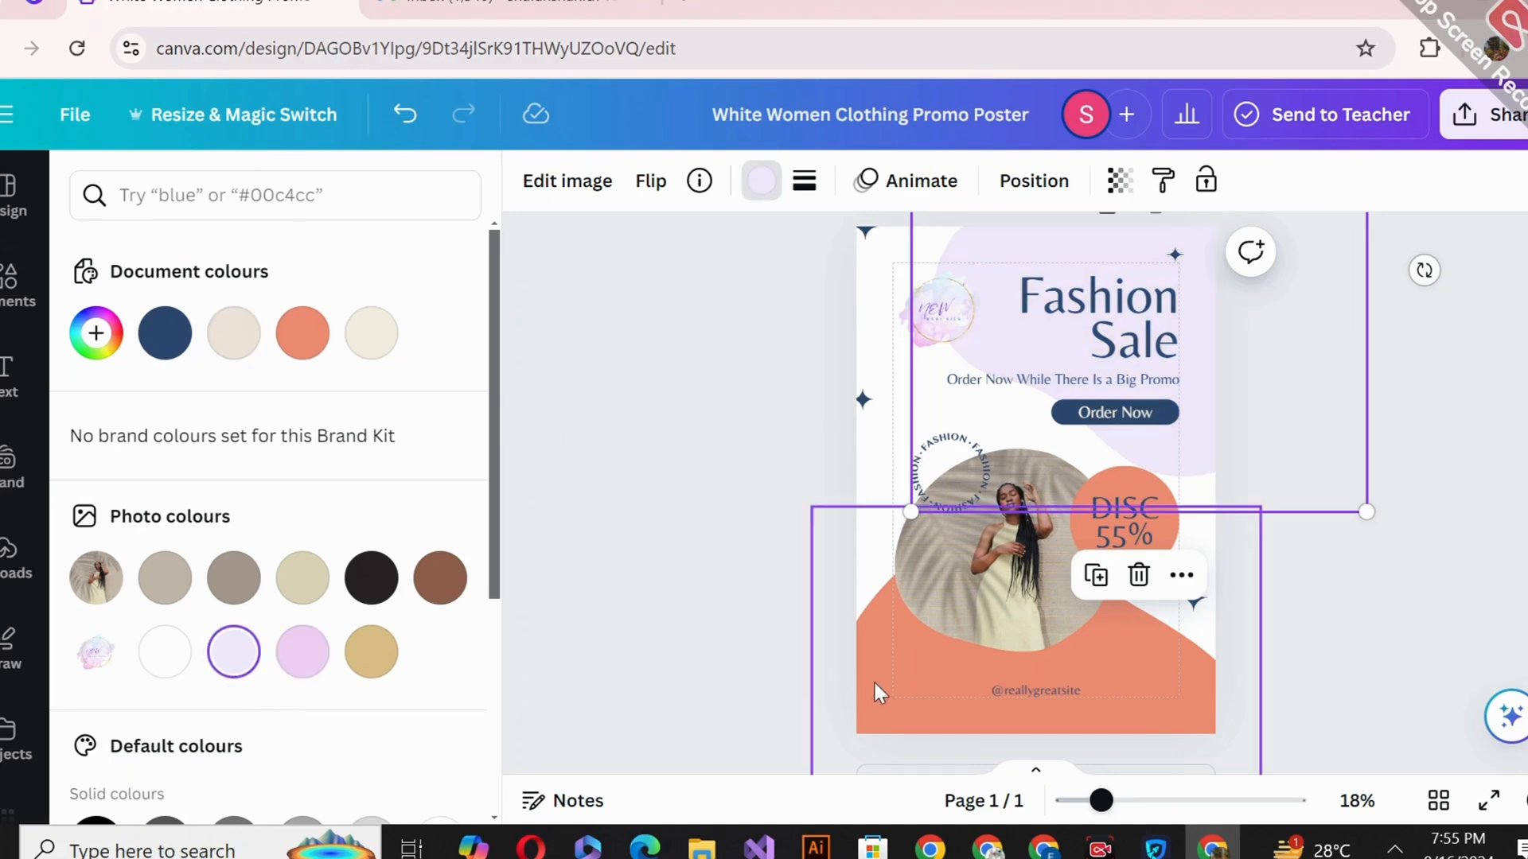
pyautogui.click(203, 197)
pyautogui.write('5893a9')
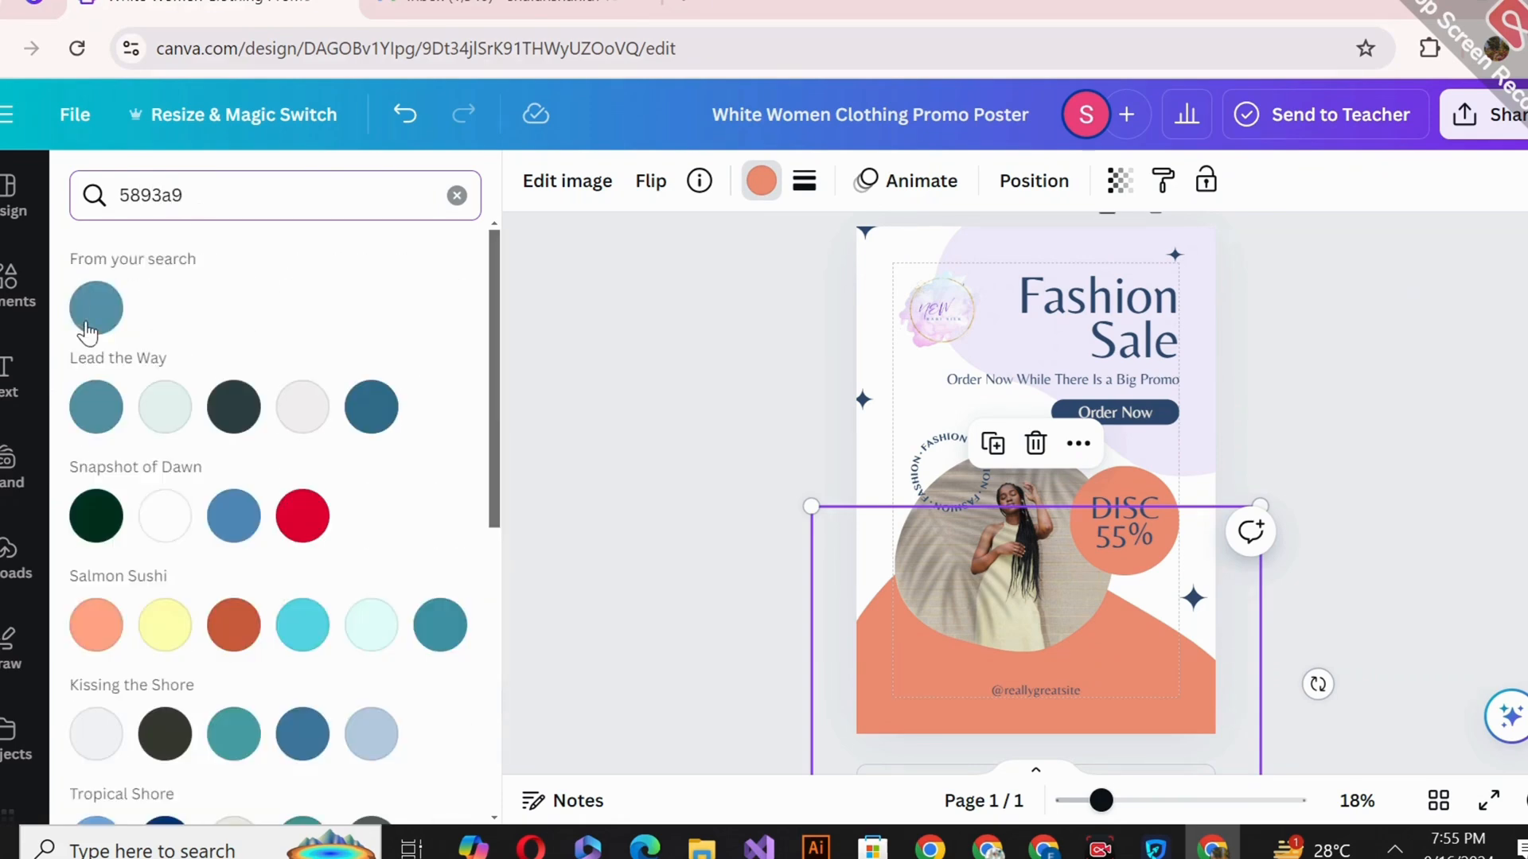
pyautogui.click(89, 318)
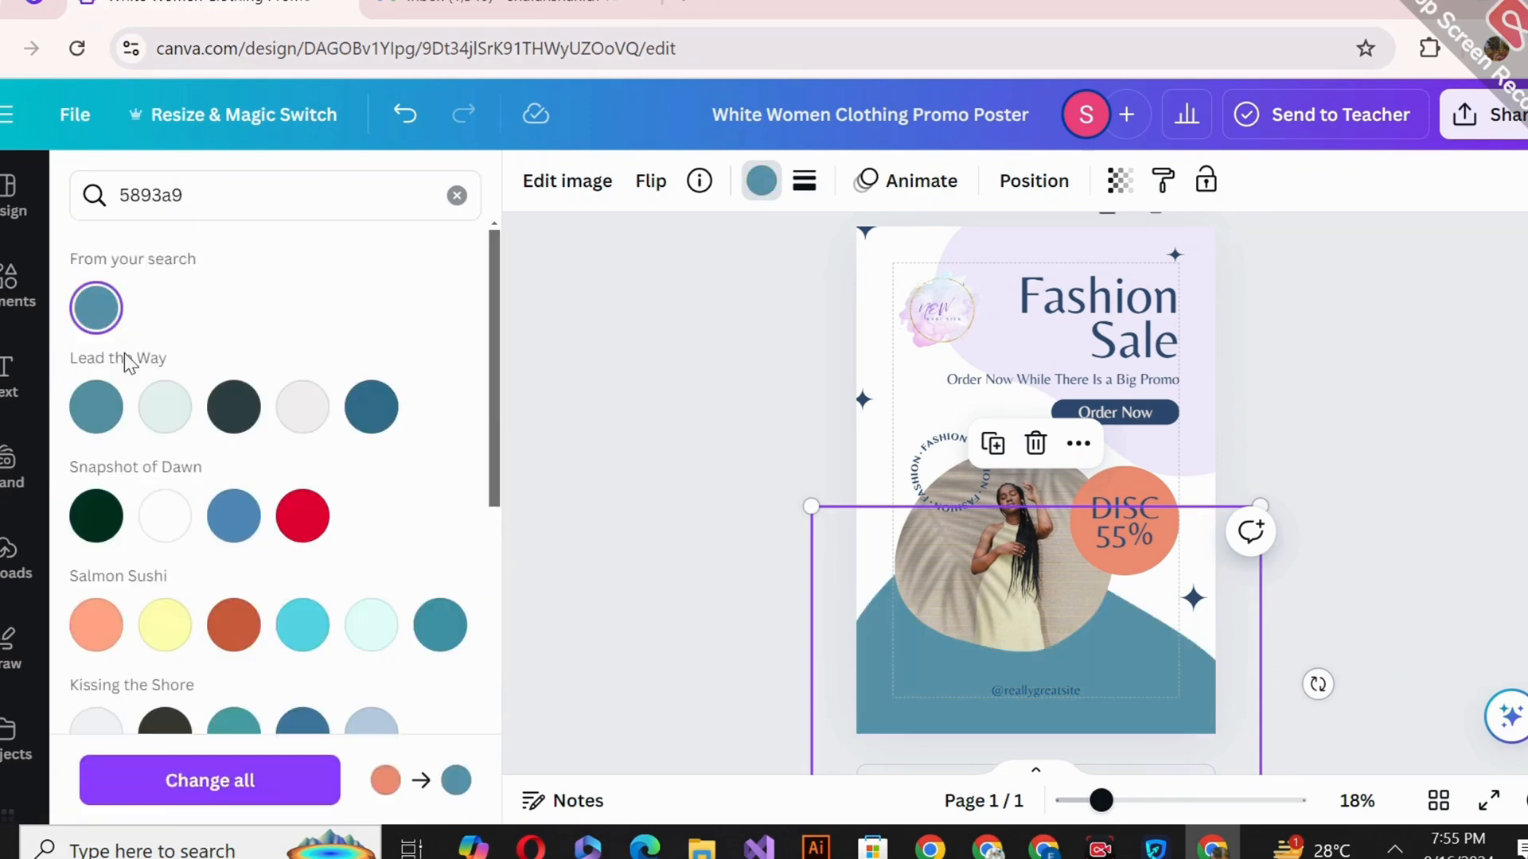
# Recolour the navy star near the discount badge to 5893a9 and apply the change to all matching navy graphics
pyautogui.click(1143, 527)
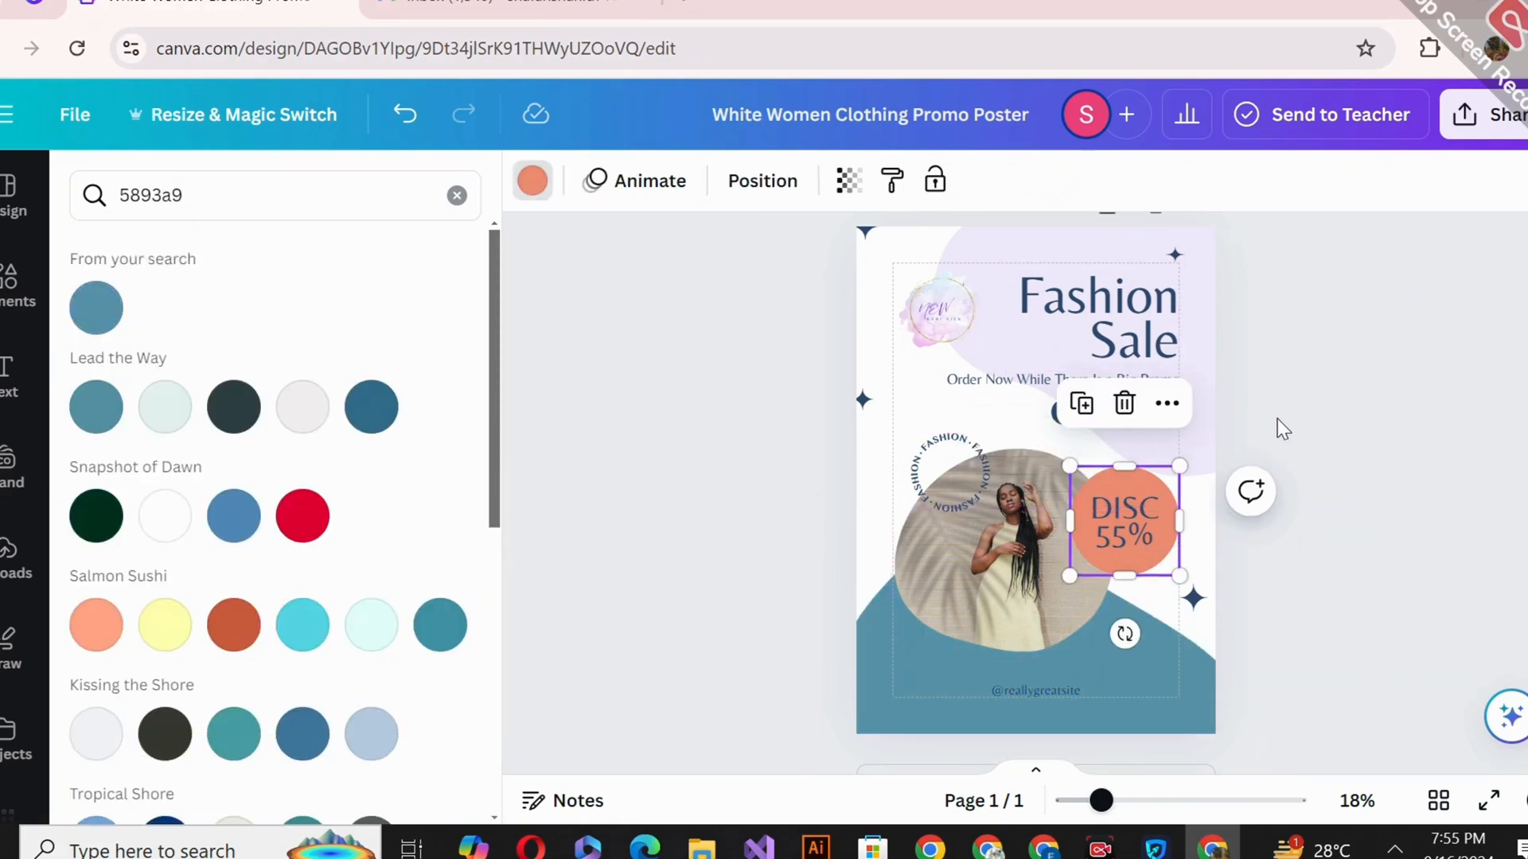
pyautogui.click(949, 681)
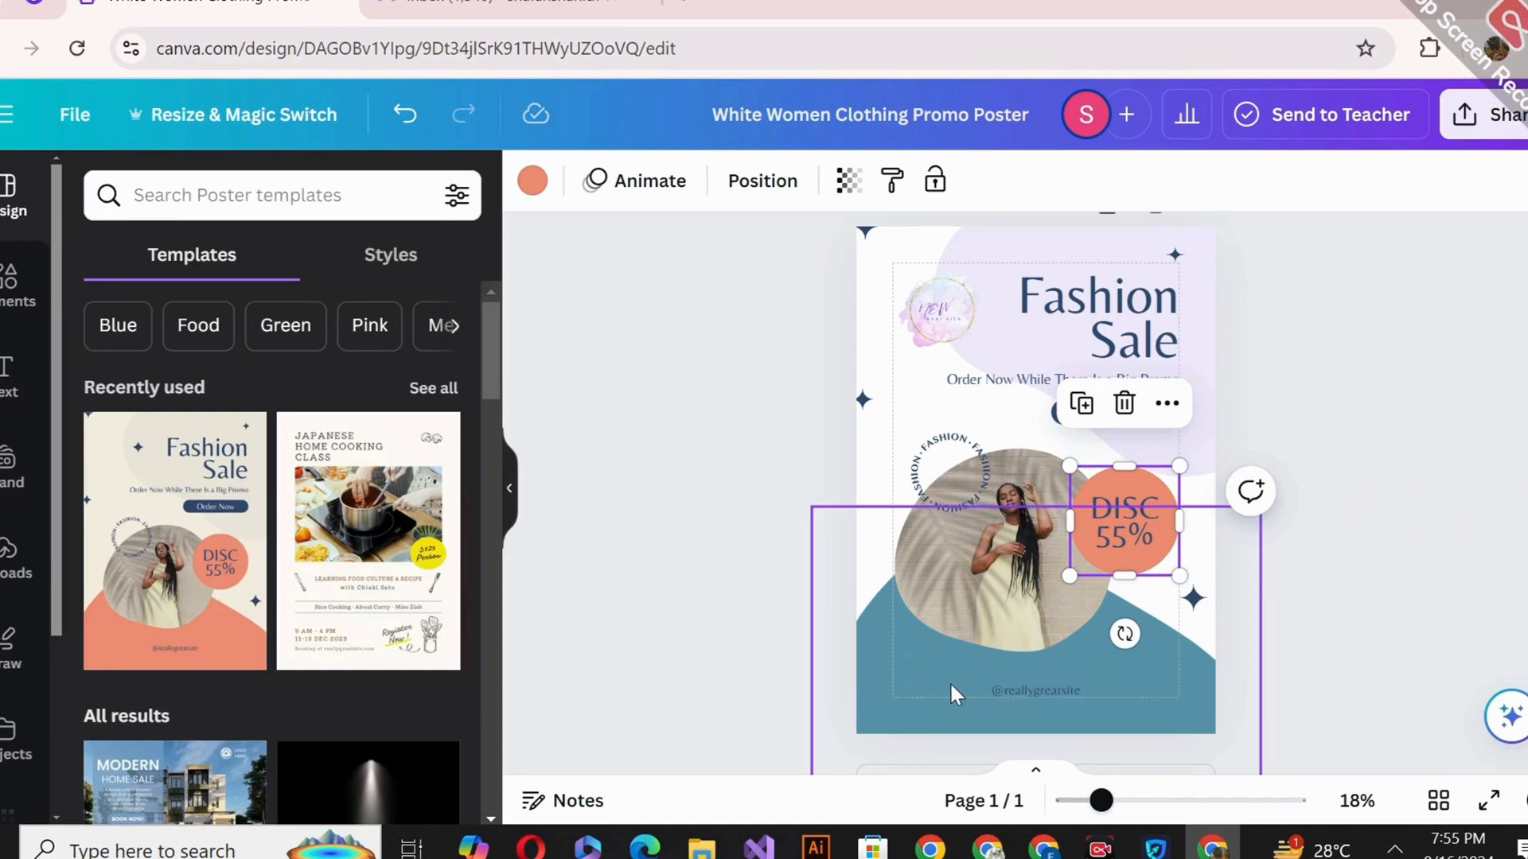
pyautogui.click(1193, 598)
pyautogui.click(760, 181)
pyautogui.click(100, 309)
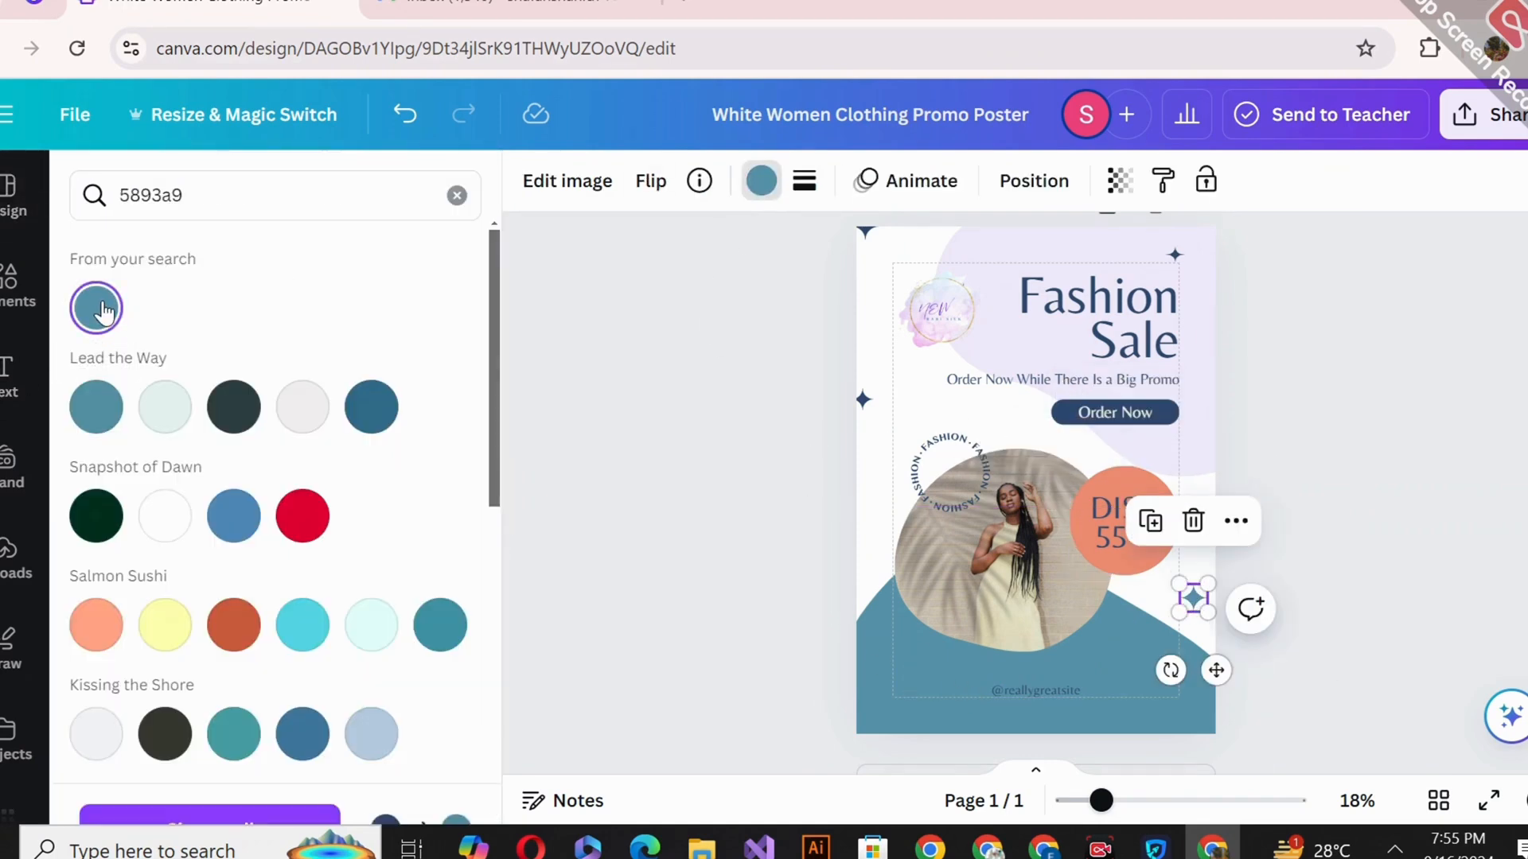
# Change the text colour of the Fashion Sale heading to #5893a9
pyautogui.click(1112, 335)
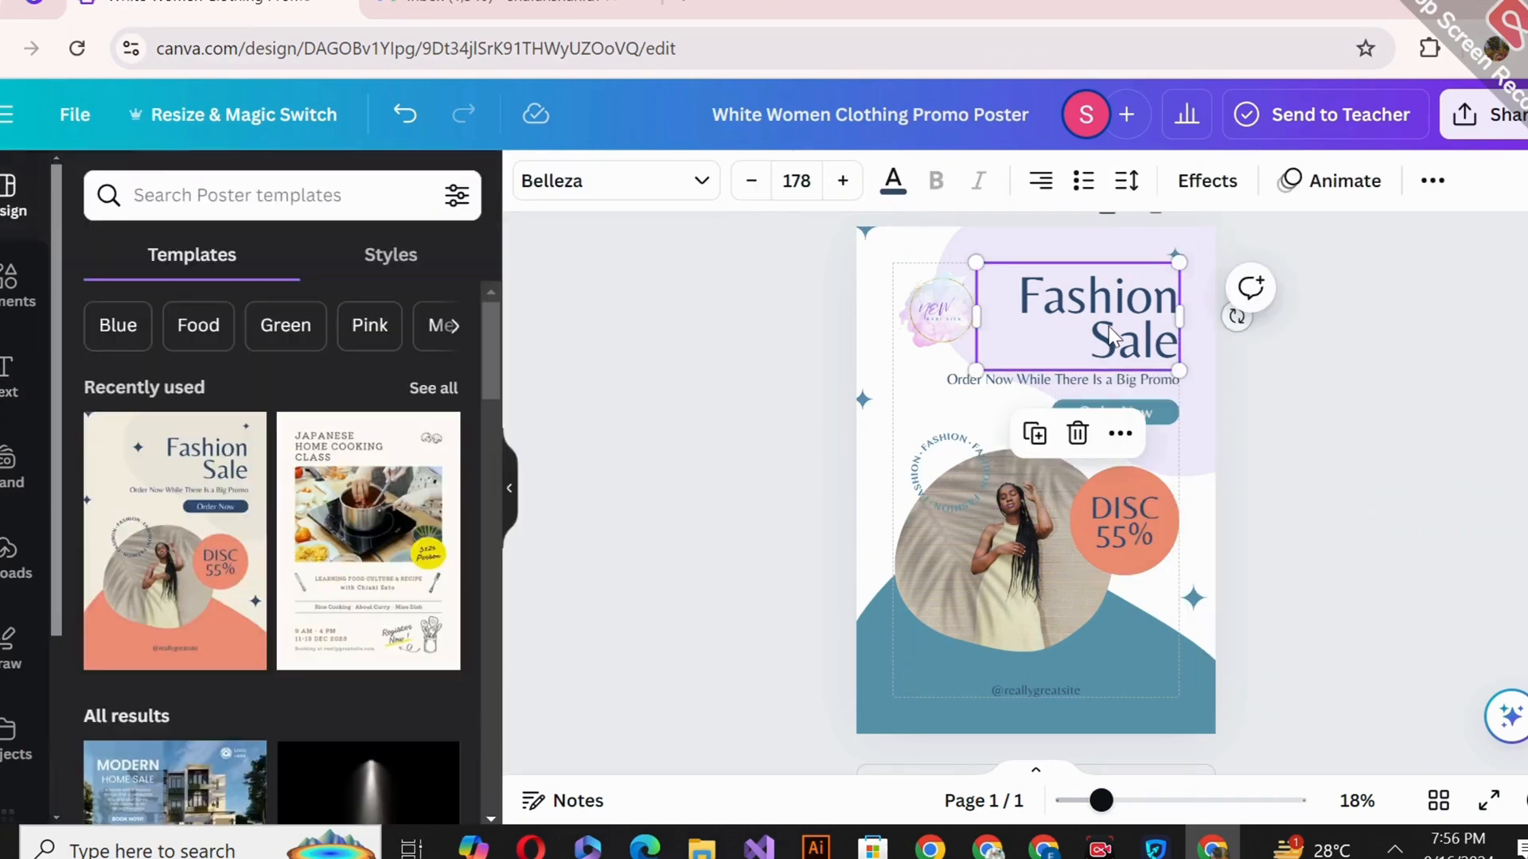
pyautogui.click(893, 181)
pyautogui.click(234, 349)
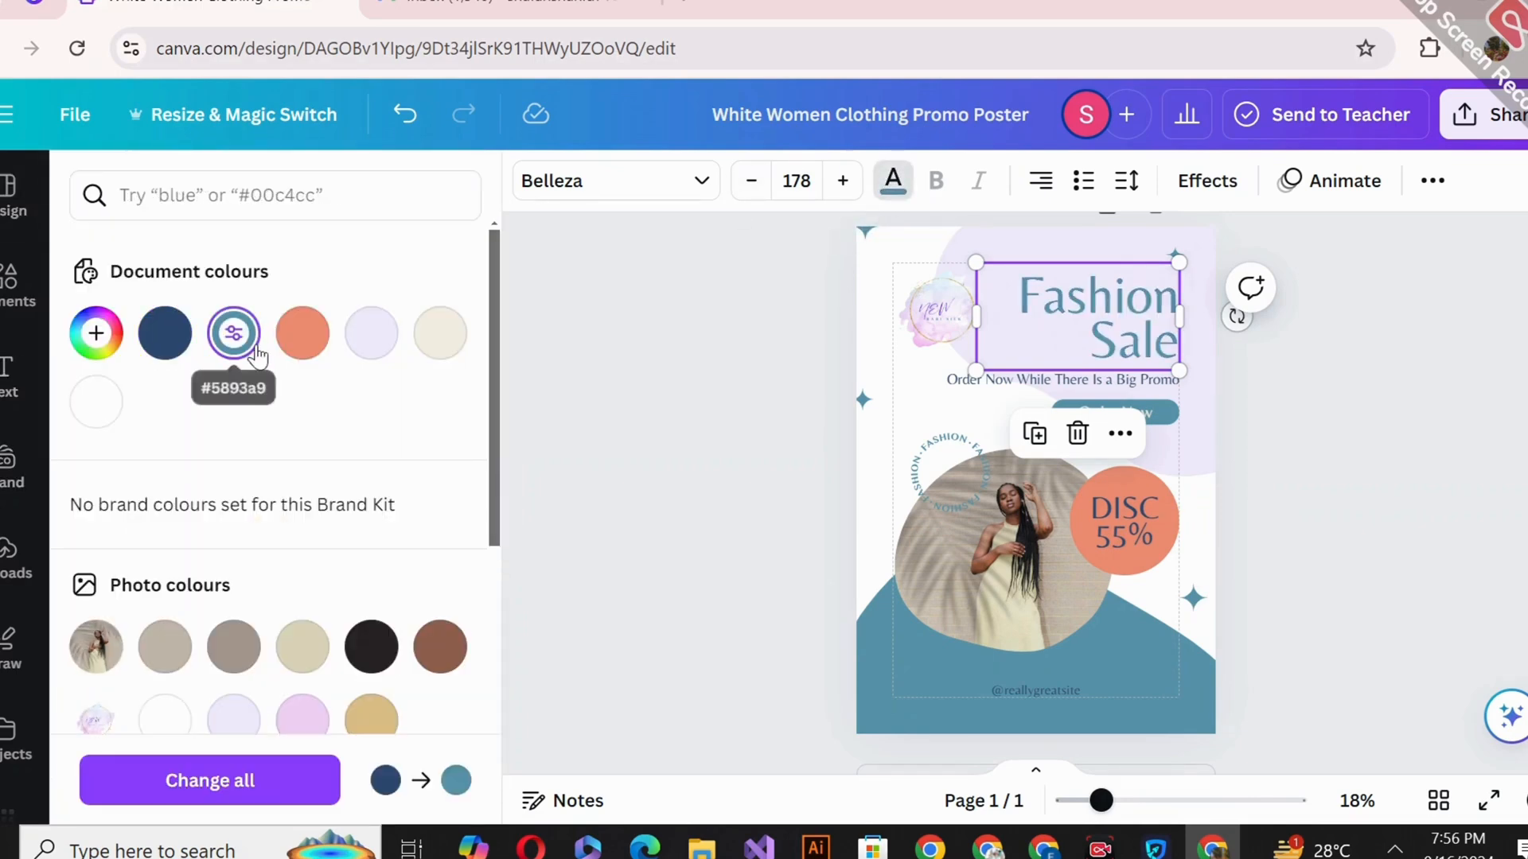
pyautogui.click(769, 351)
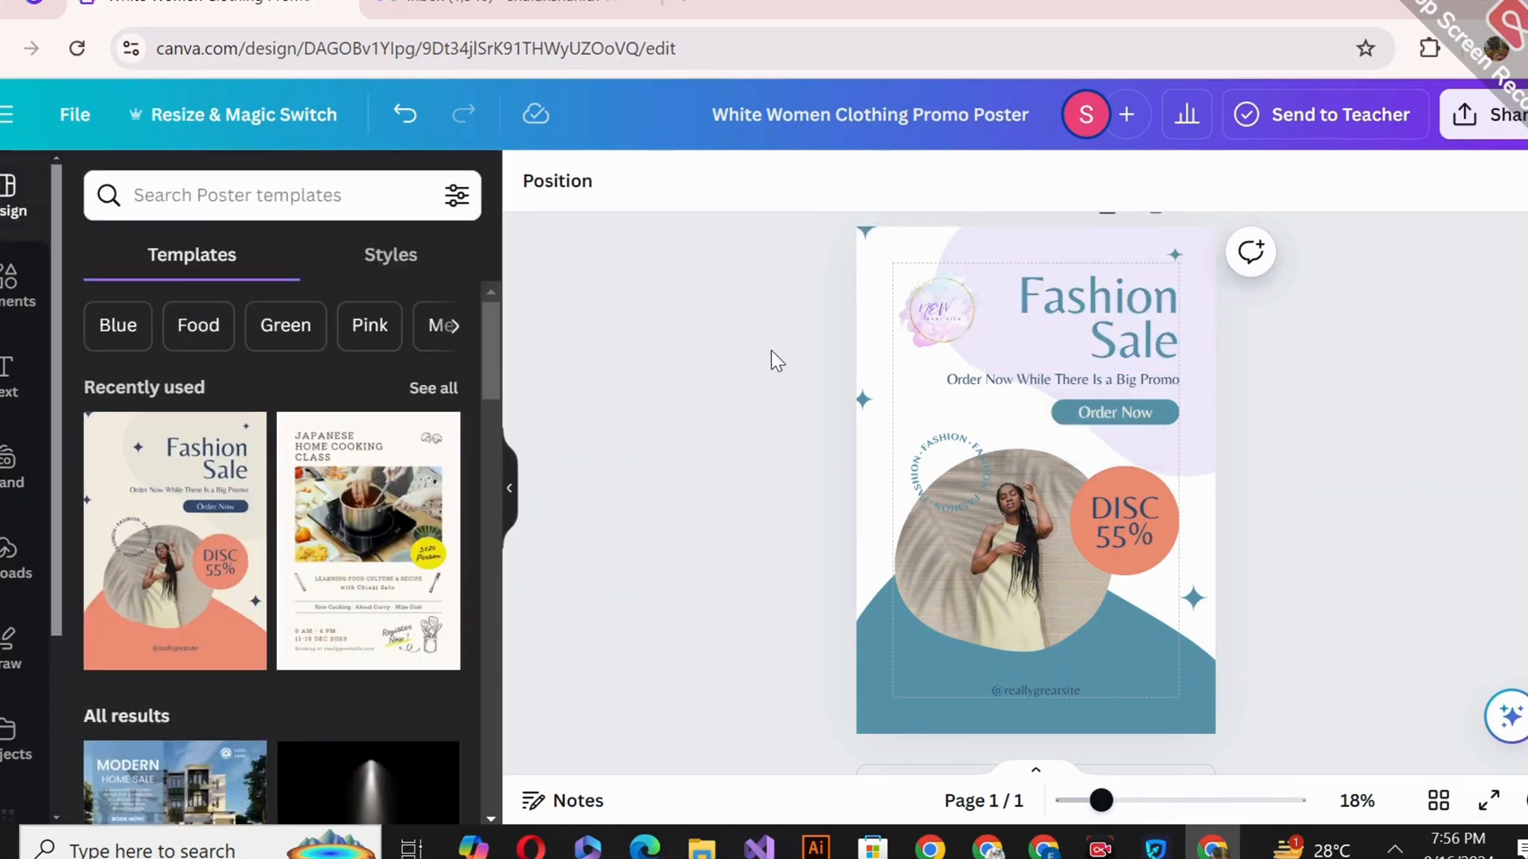
# Open the woman's photo for cropping and search the poster templates for "silk"
pyautogui.doubleClick(1032, 608)
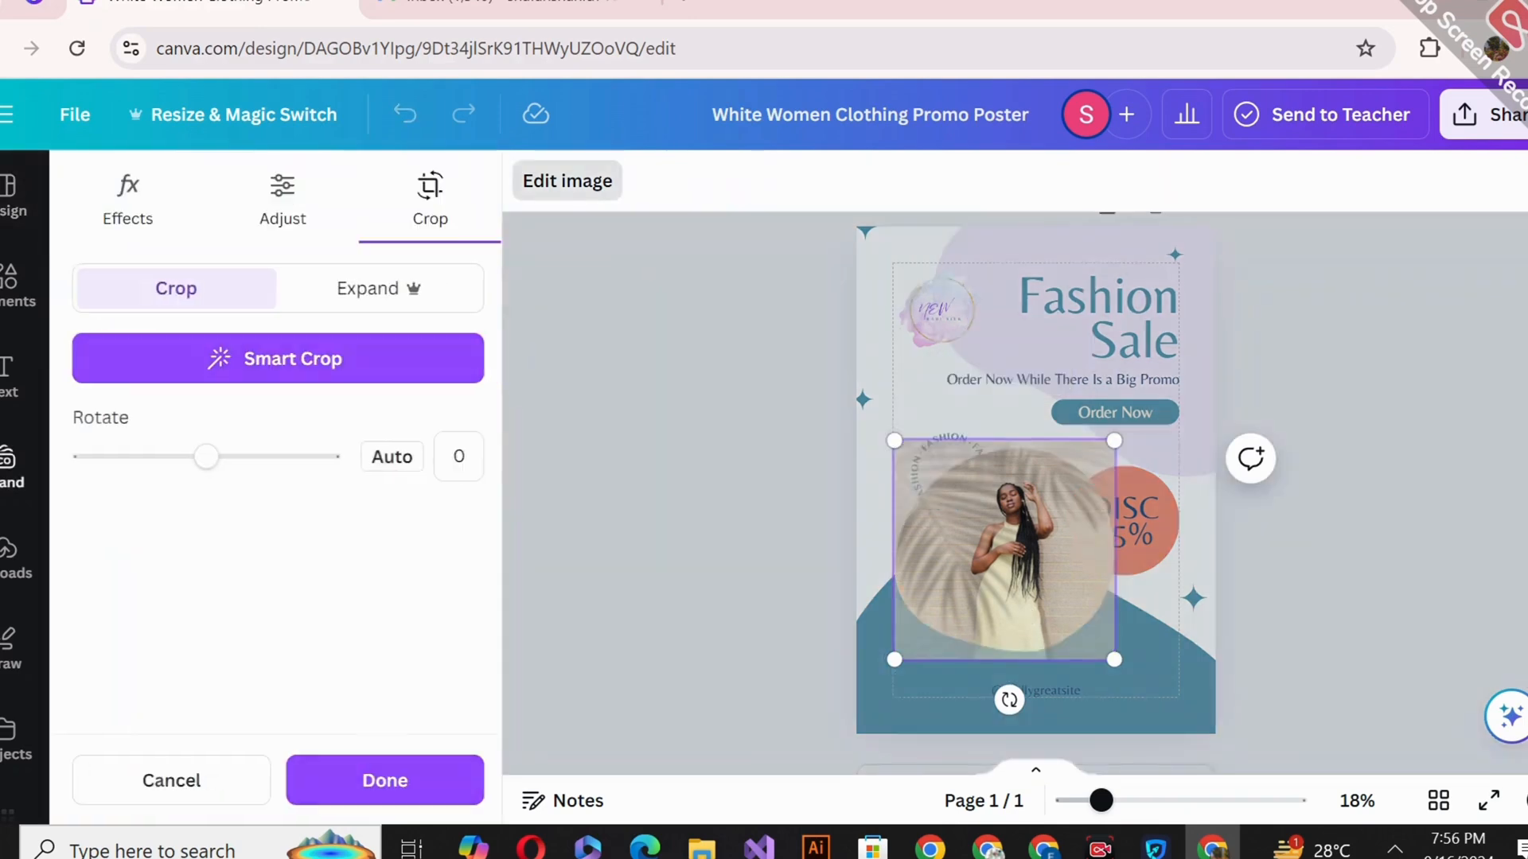
pyautogui.click(12, 195)
pyautogui.click(181, 195)
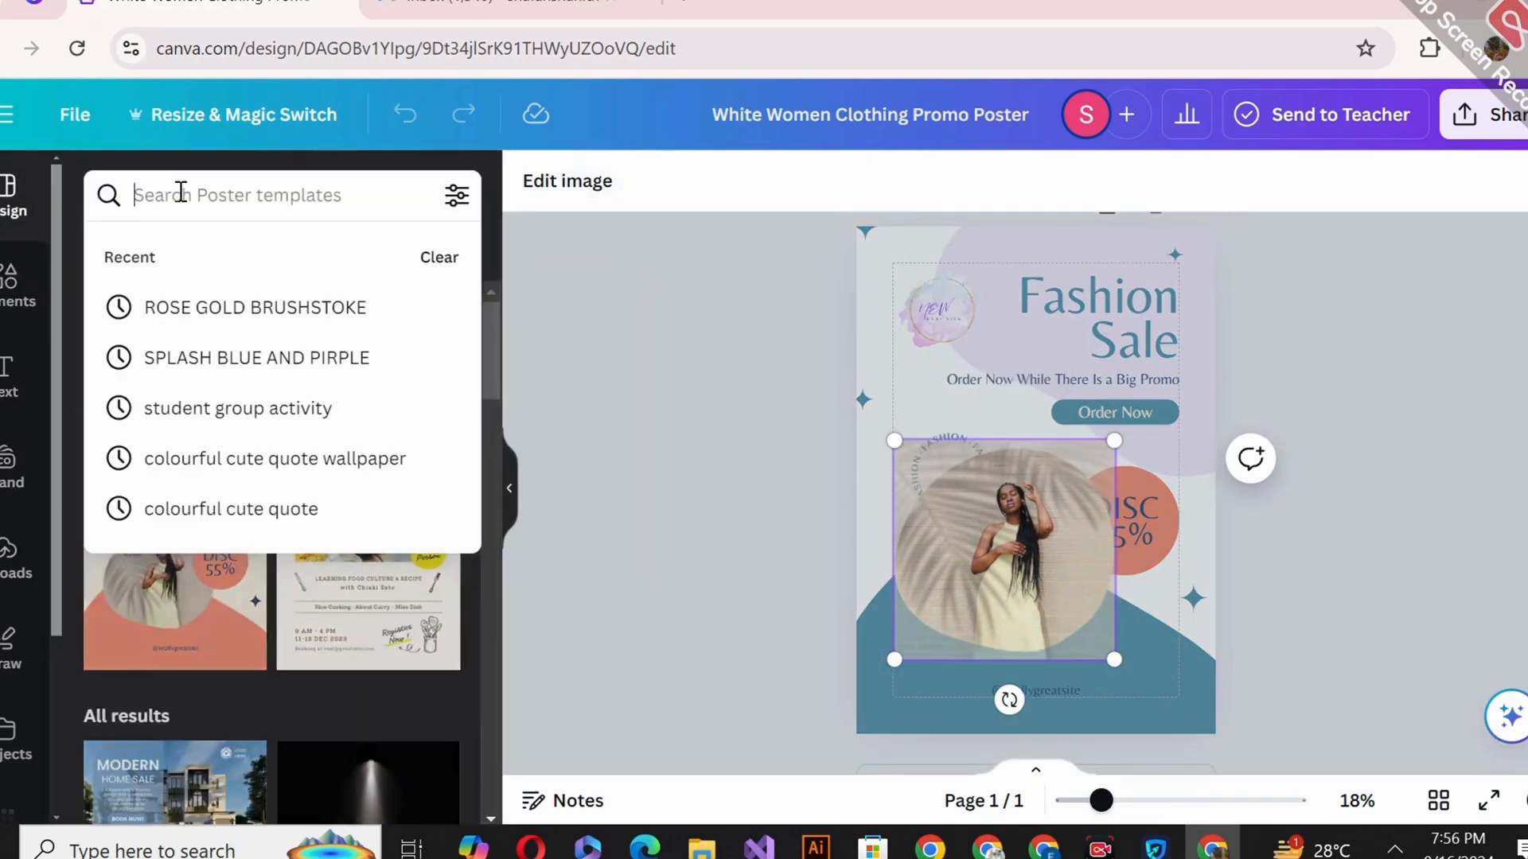
pyautogui.write('n')
pyautogui.press('BackSpace')
pyautogui.write('silk')
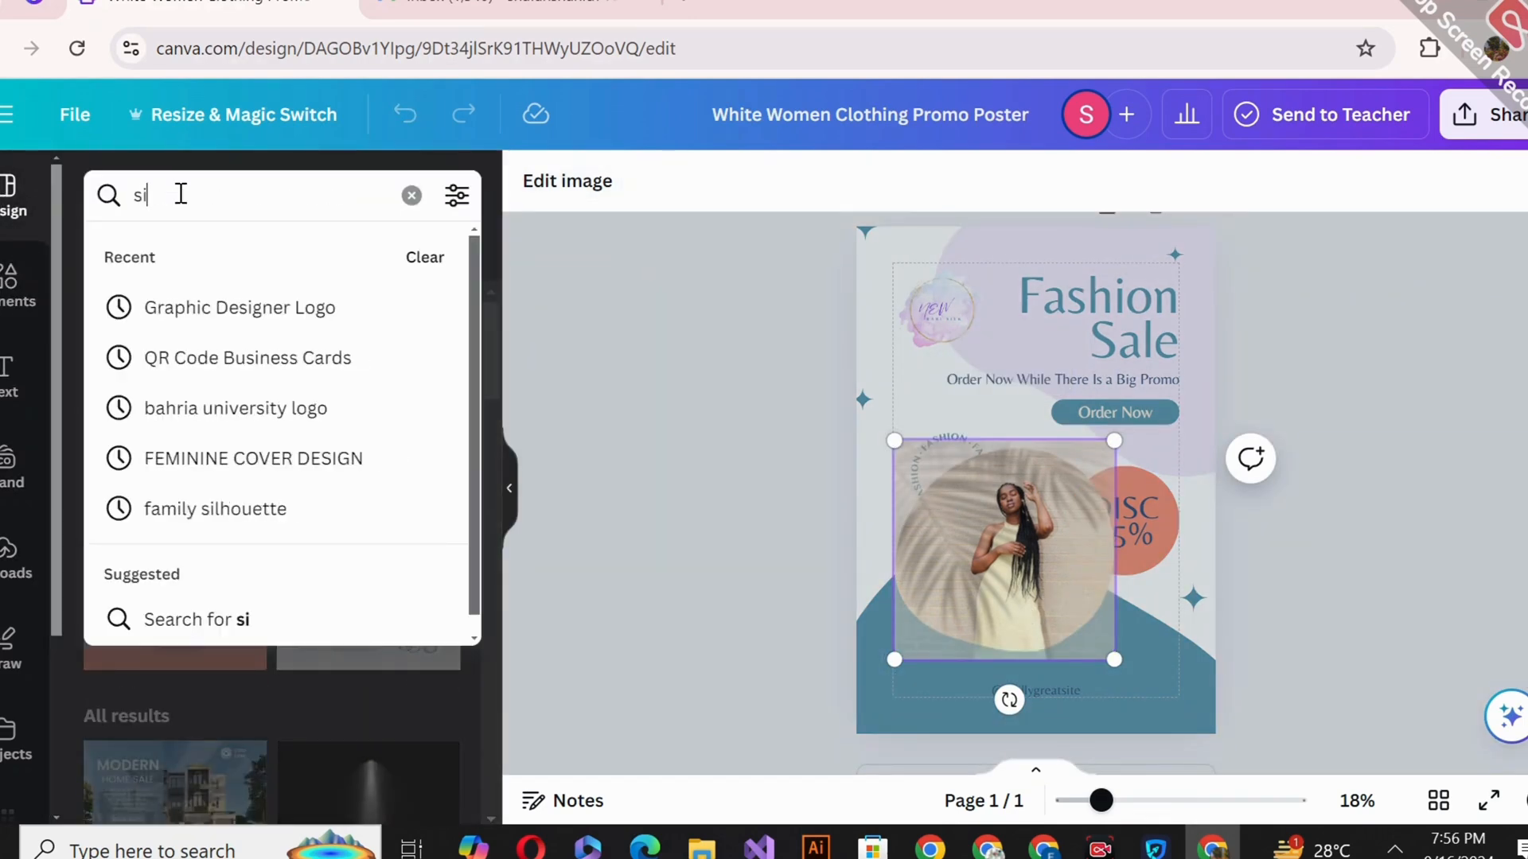
pyautogui.press('Return')
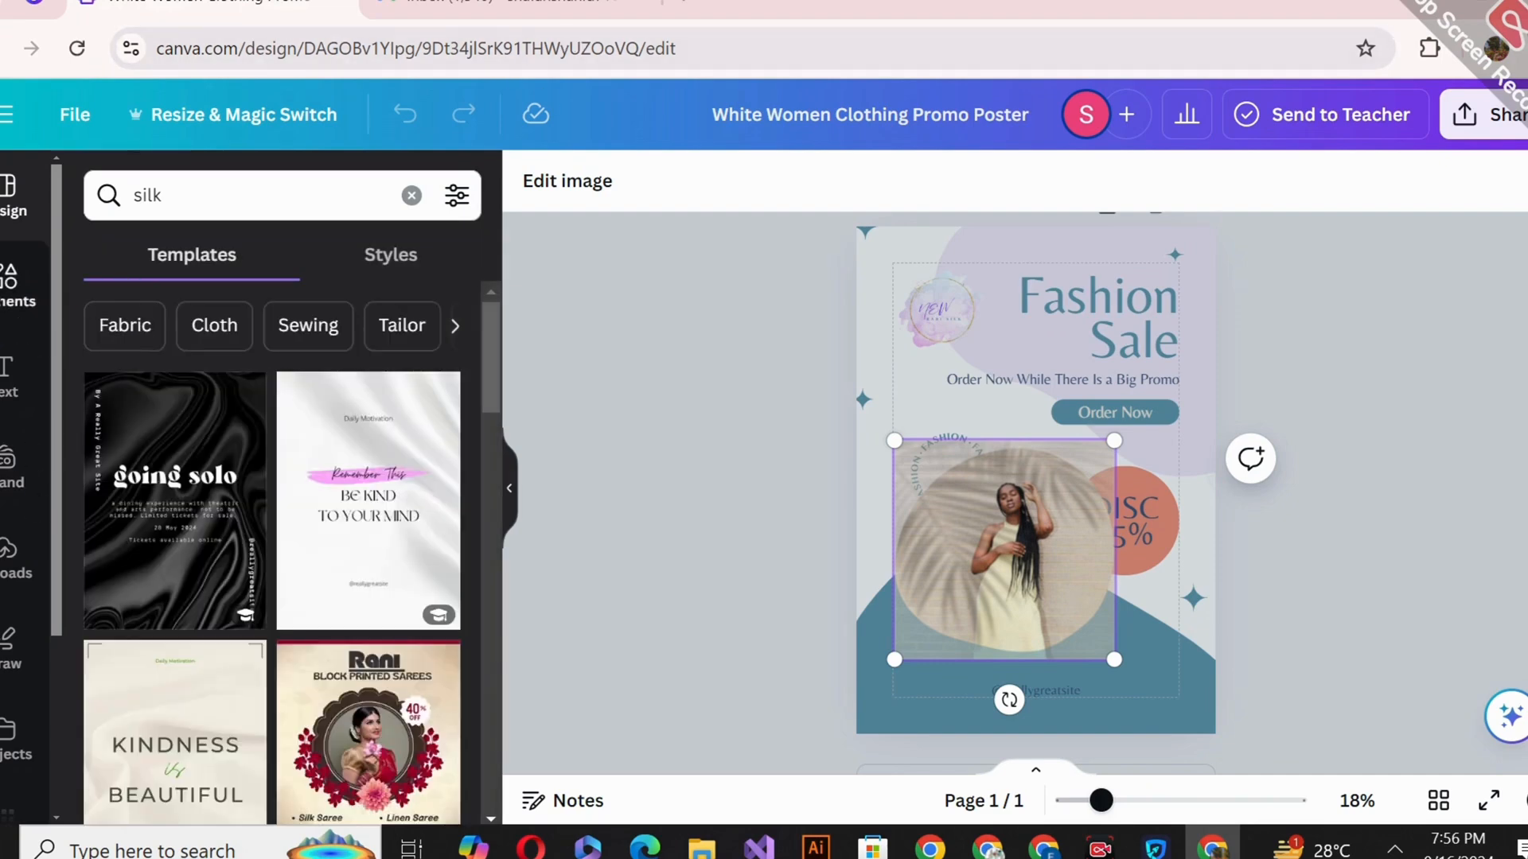
# Search the design elements for "silk" and browse all the photo results for a background fabric
pyautogui.click(14, 287)
pyautogui.click(167, 199)
pyautogui.write('silk')
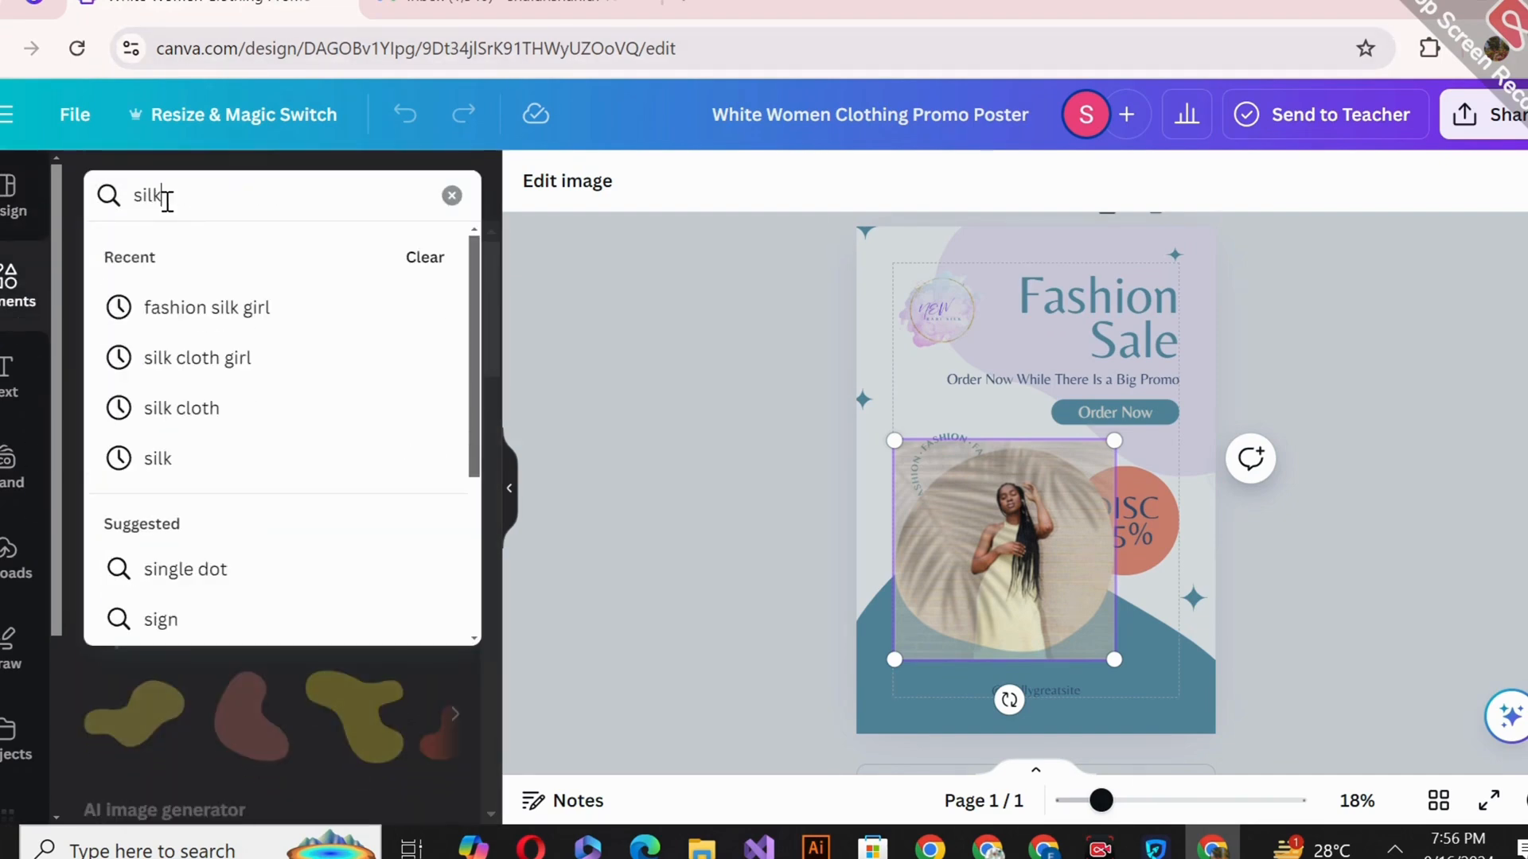
pyautogui.press('Return')
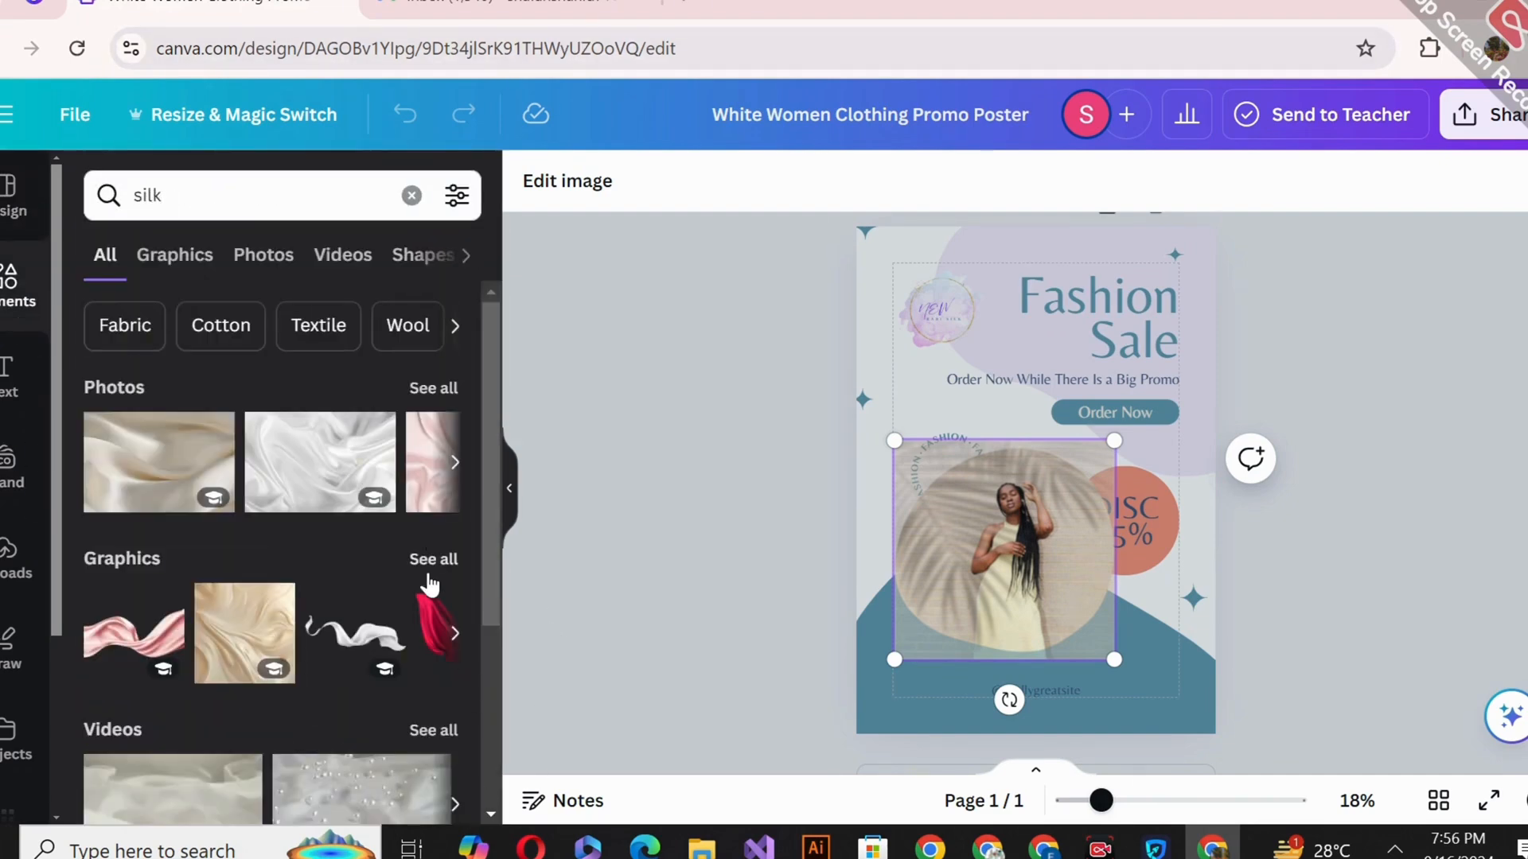
pyautogui.click(430, 388)
pyautogui.scroll(-3, 491, 816)
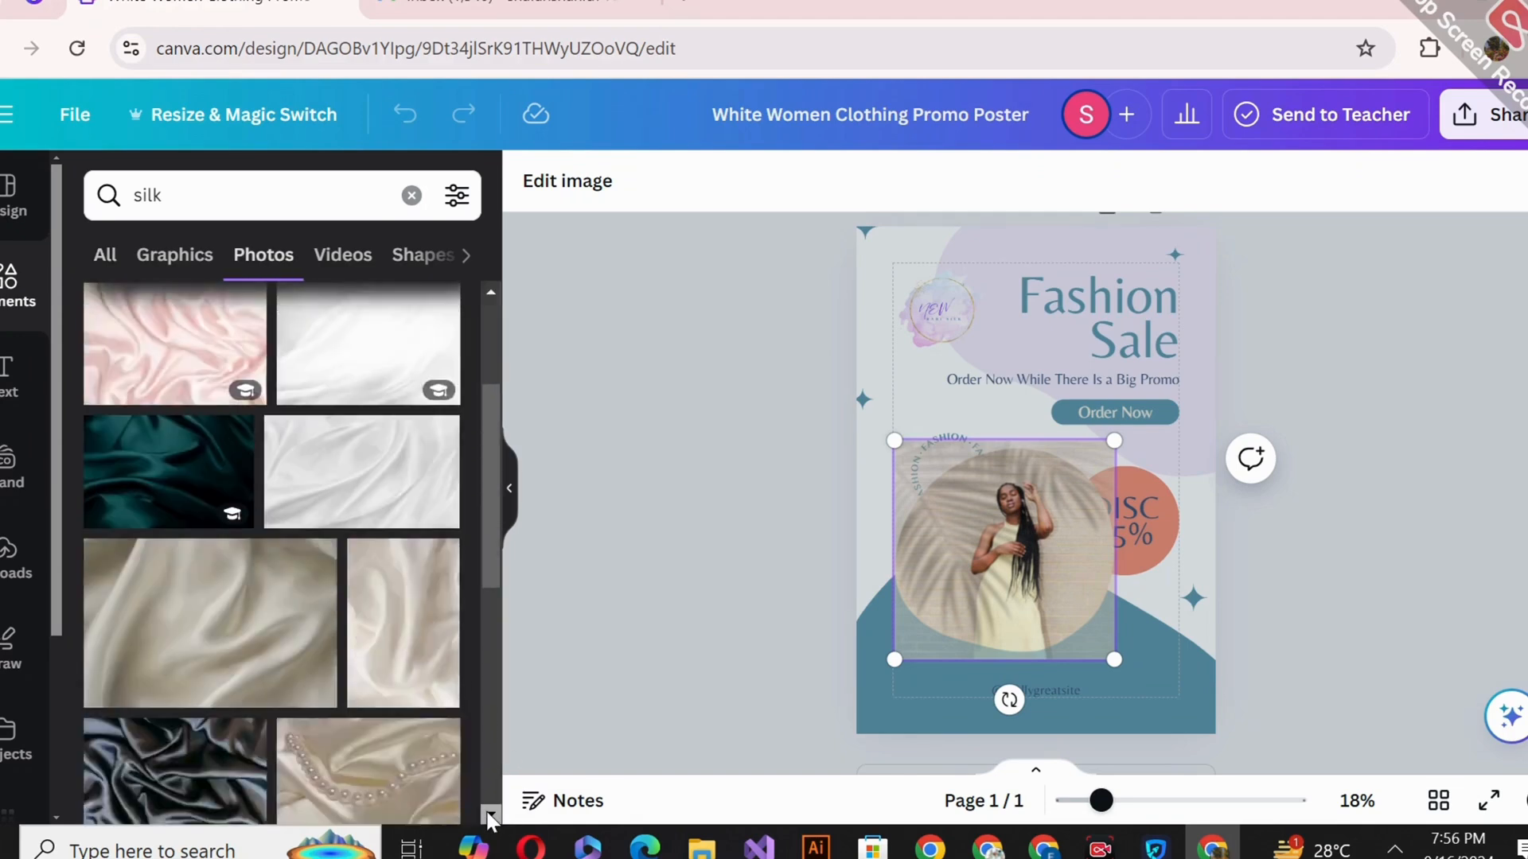
pyautogui.scroll(-3, 488, 813)
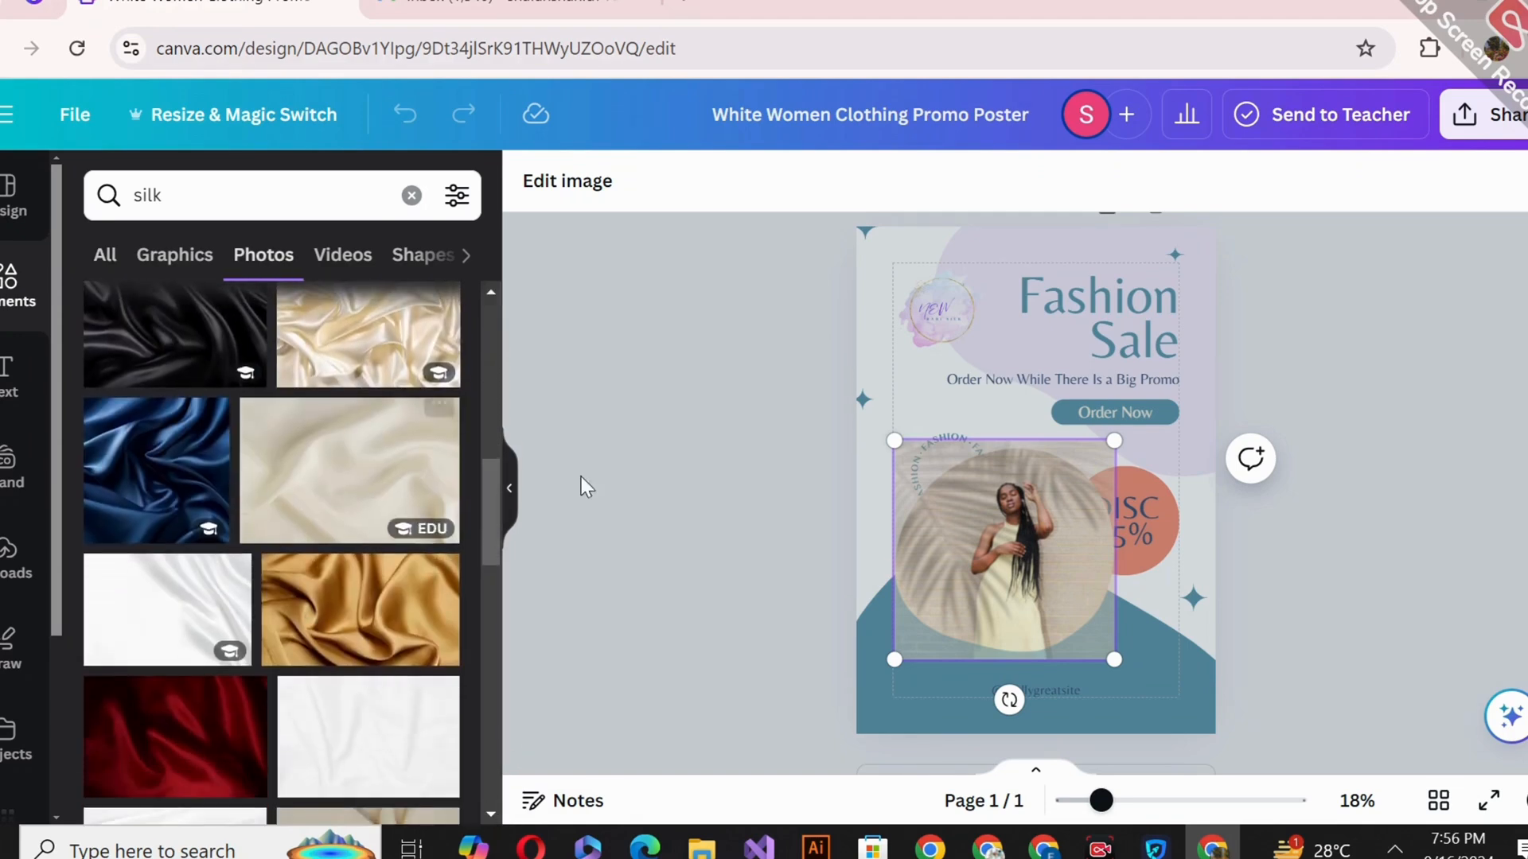
# Try placing the plain white silk photo over the whole poster, and undo the placement
pyautogui.click(891, 386)
pyautogui.click(860, 385)
pyautogui.moveTo(368, 744); pyautogui.dragTo(924, 428)
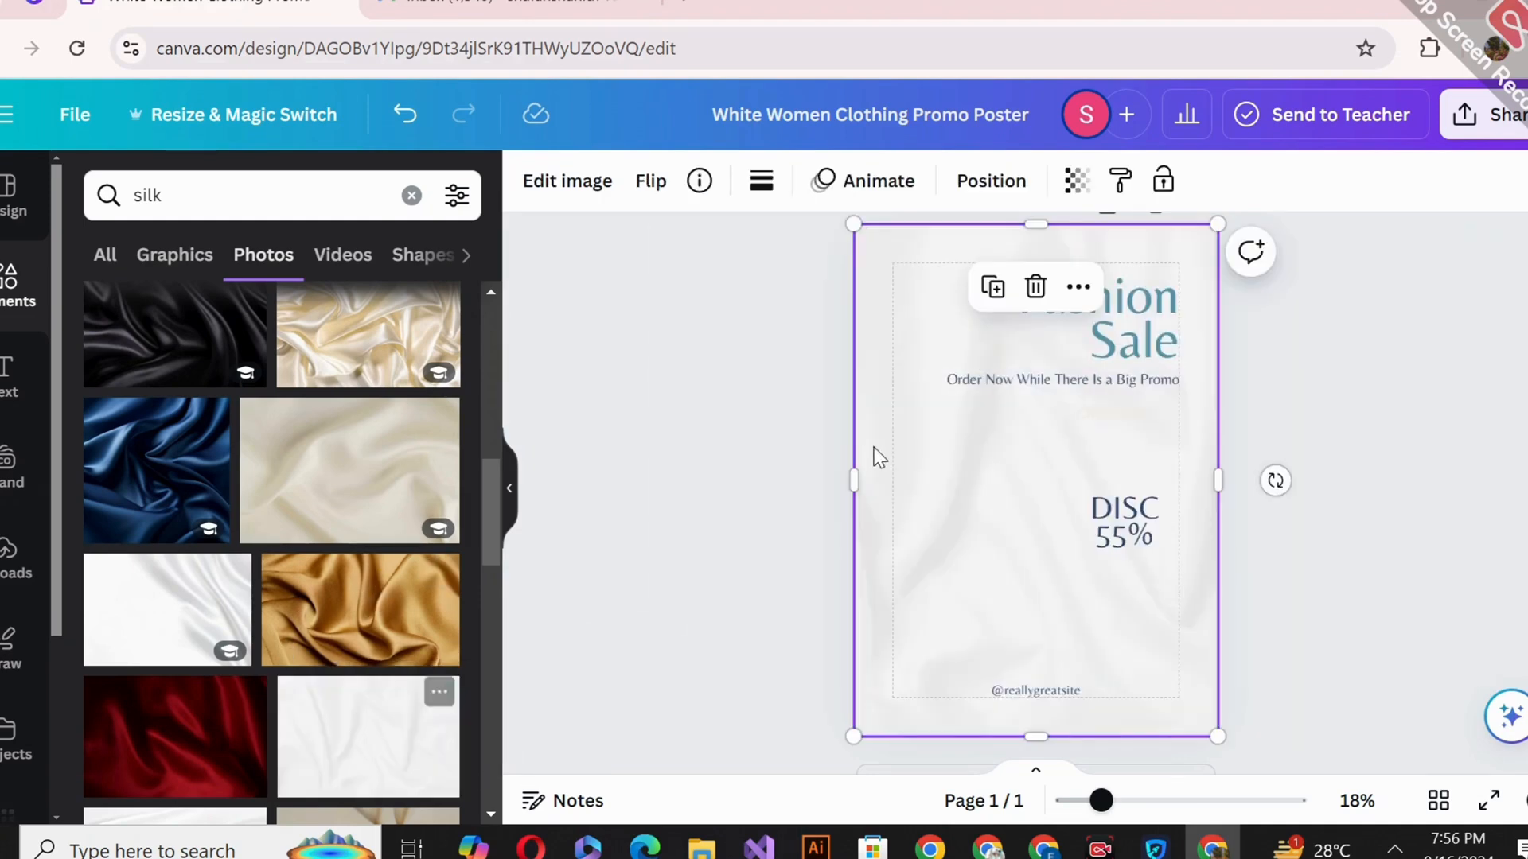
pyautogui.click(406, 115)
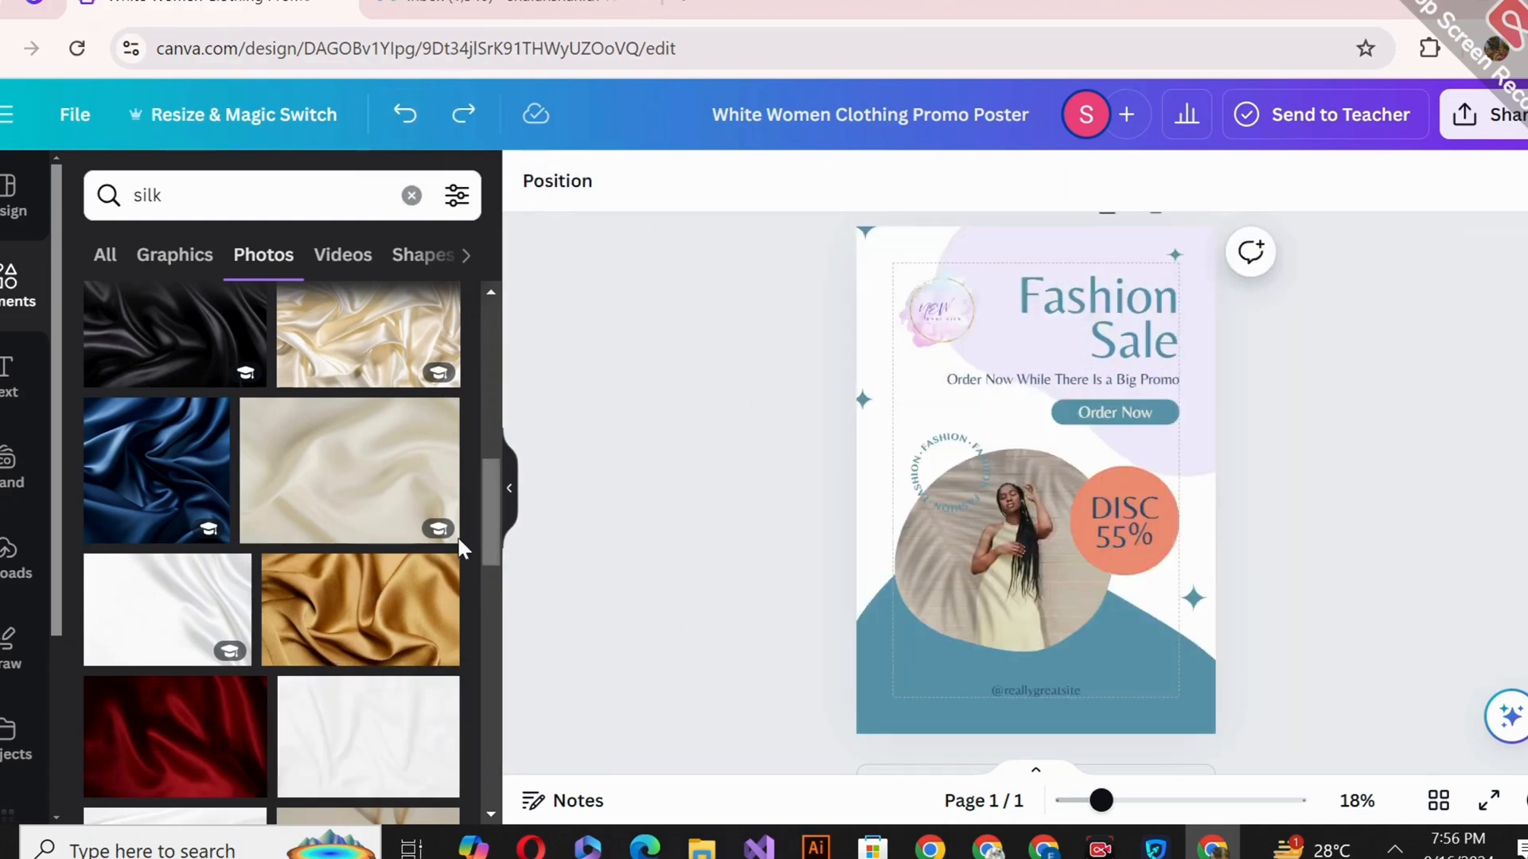
# Add the cream silk photo to the poster and set it as the page background
pyautogui.click(320, 500)
pyautogui.rightClick(1009, 498)
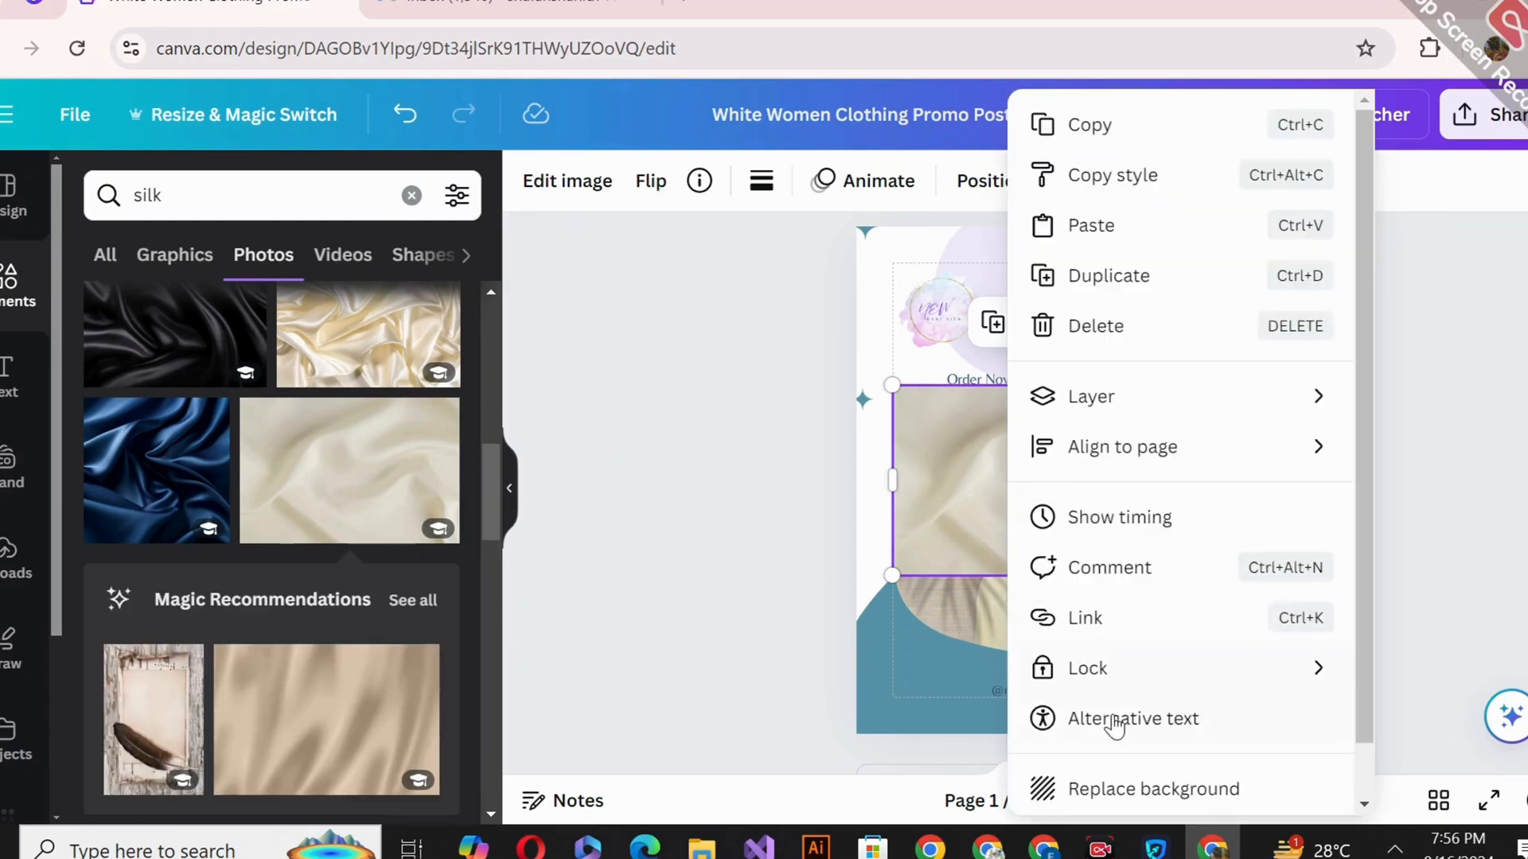
pyautogui.click(1108, 792)
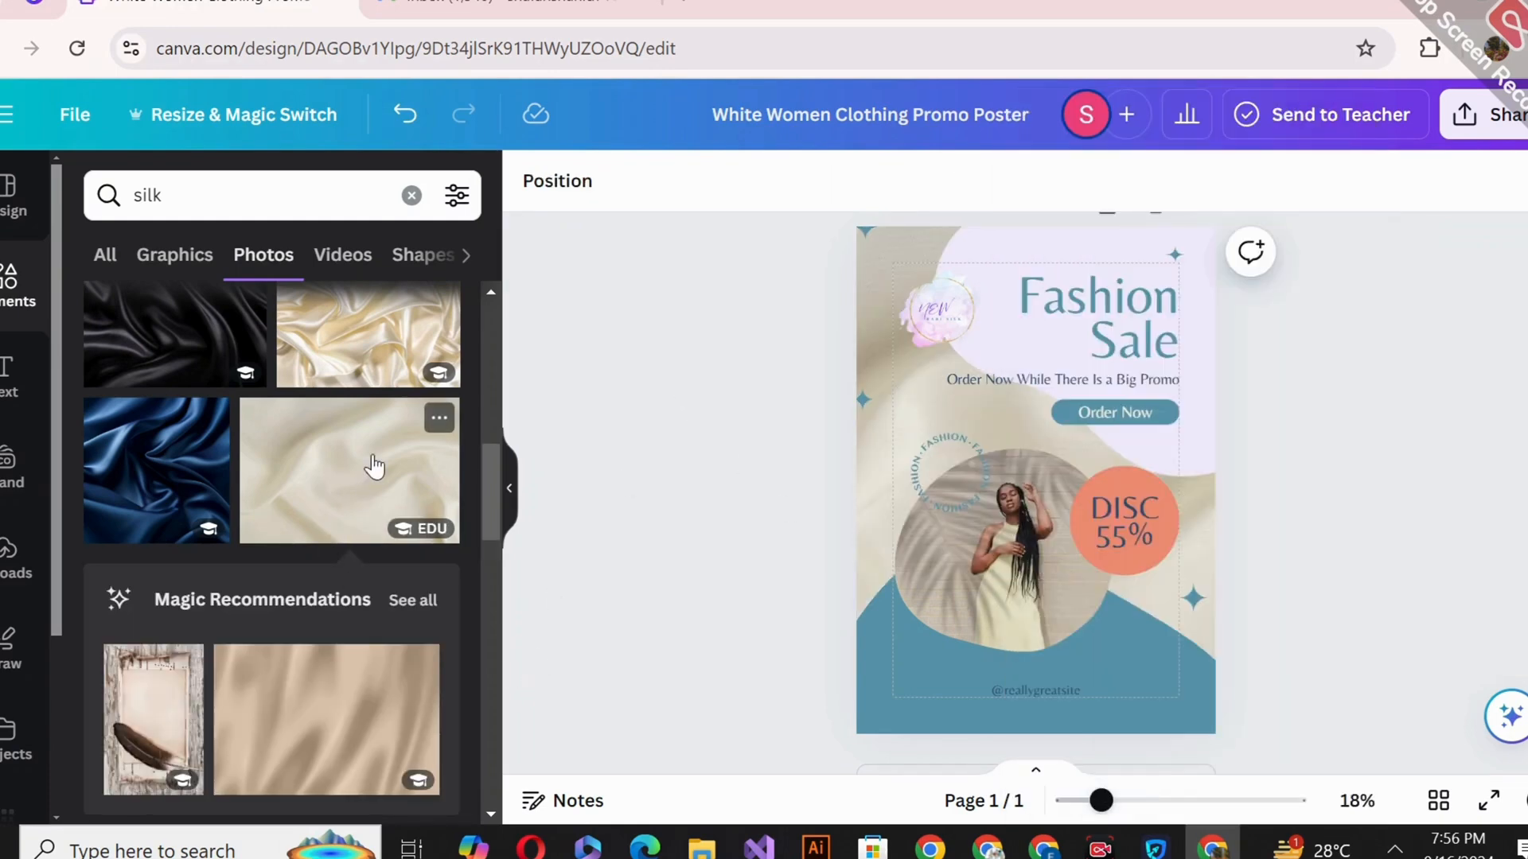
# Add the draped light-grey silk photo to the poster and make it the page background
pyautogui.click(374, 542)
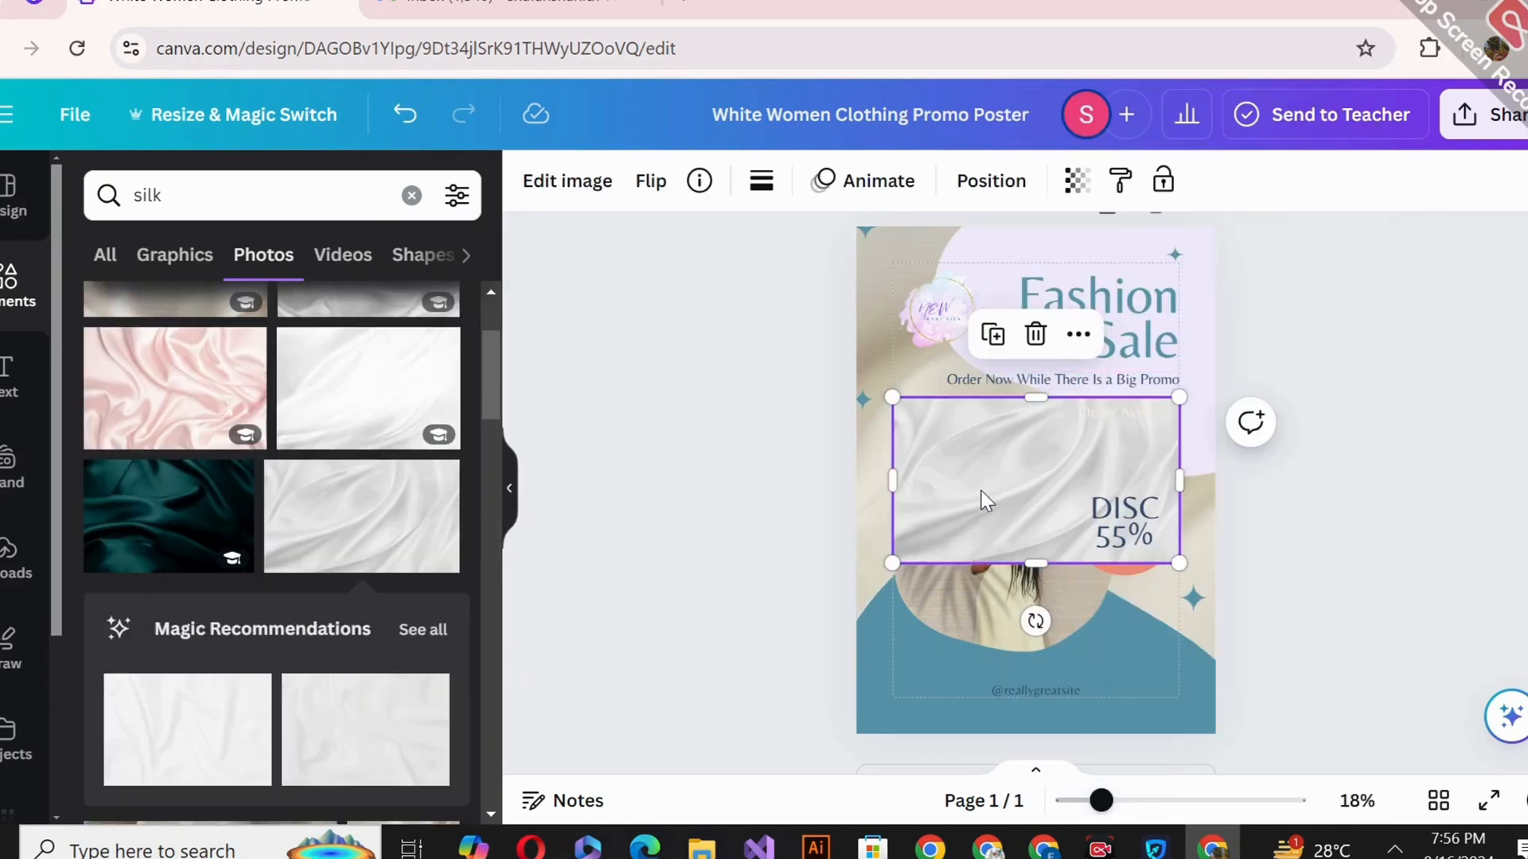
pyautogui.rightClick(987, 500)
pyautogui.click(1107, 787)
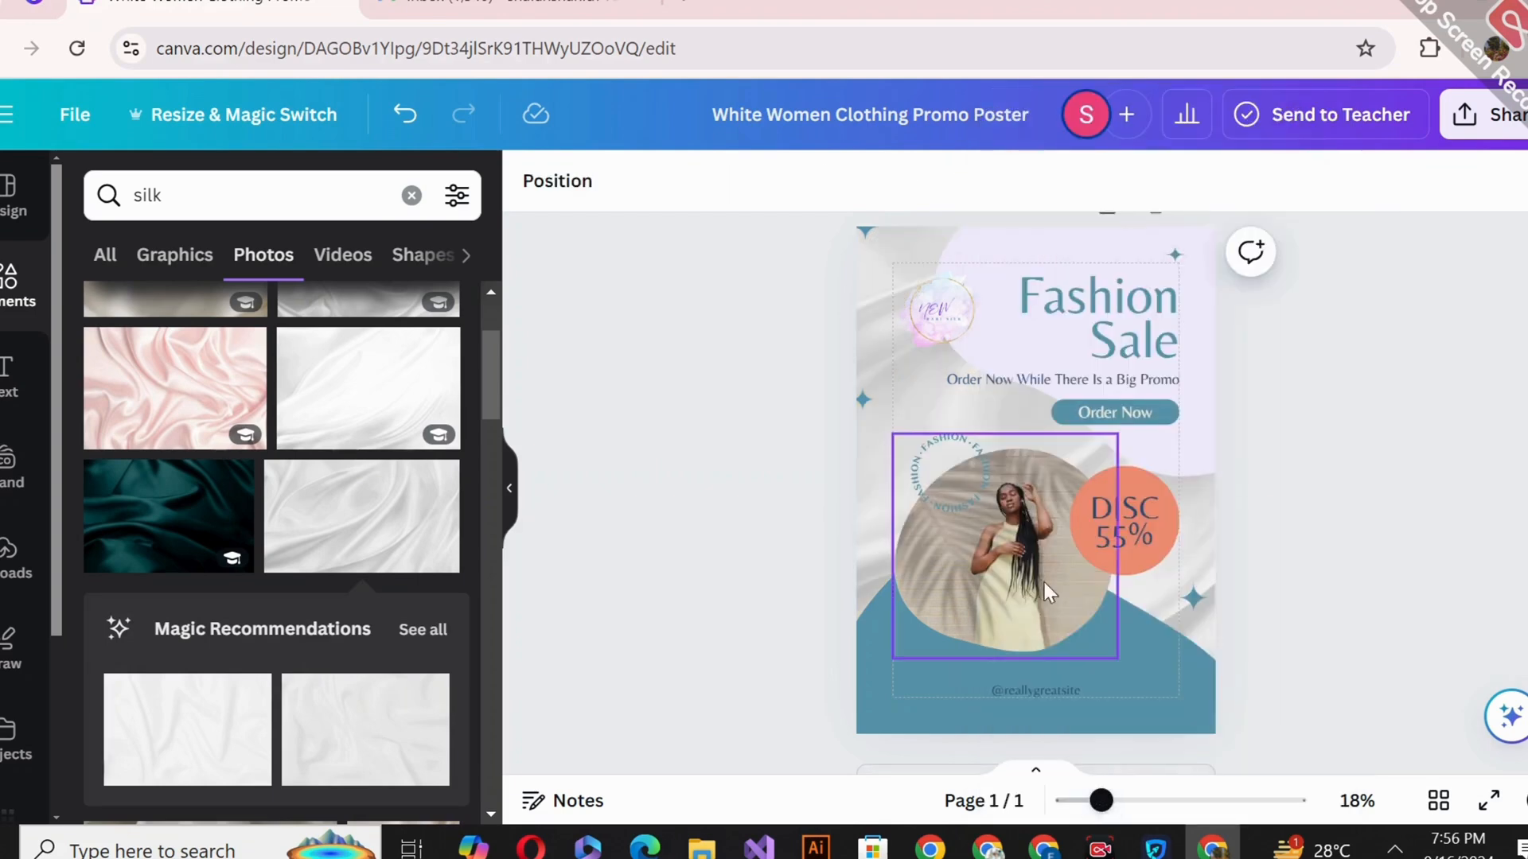
# Delete the lavender shape behind the Fashion Sale heading and enlarge the brand logo in the poster's upper-left area
pyautogui.click(975, 246)
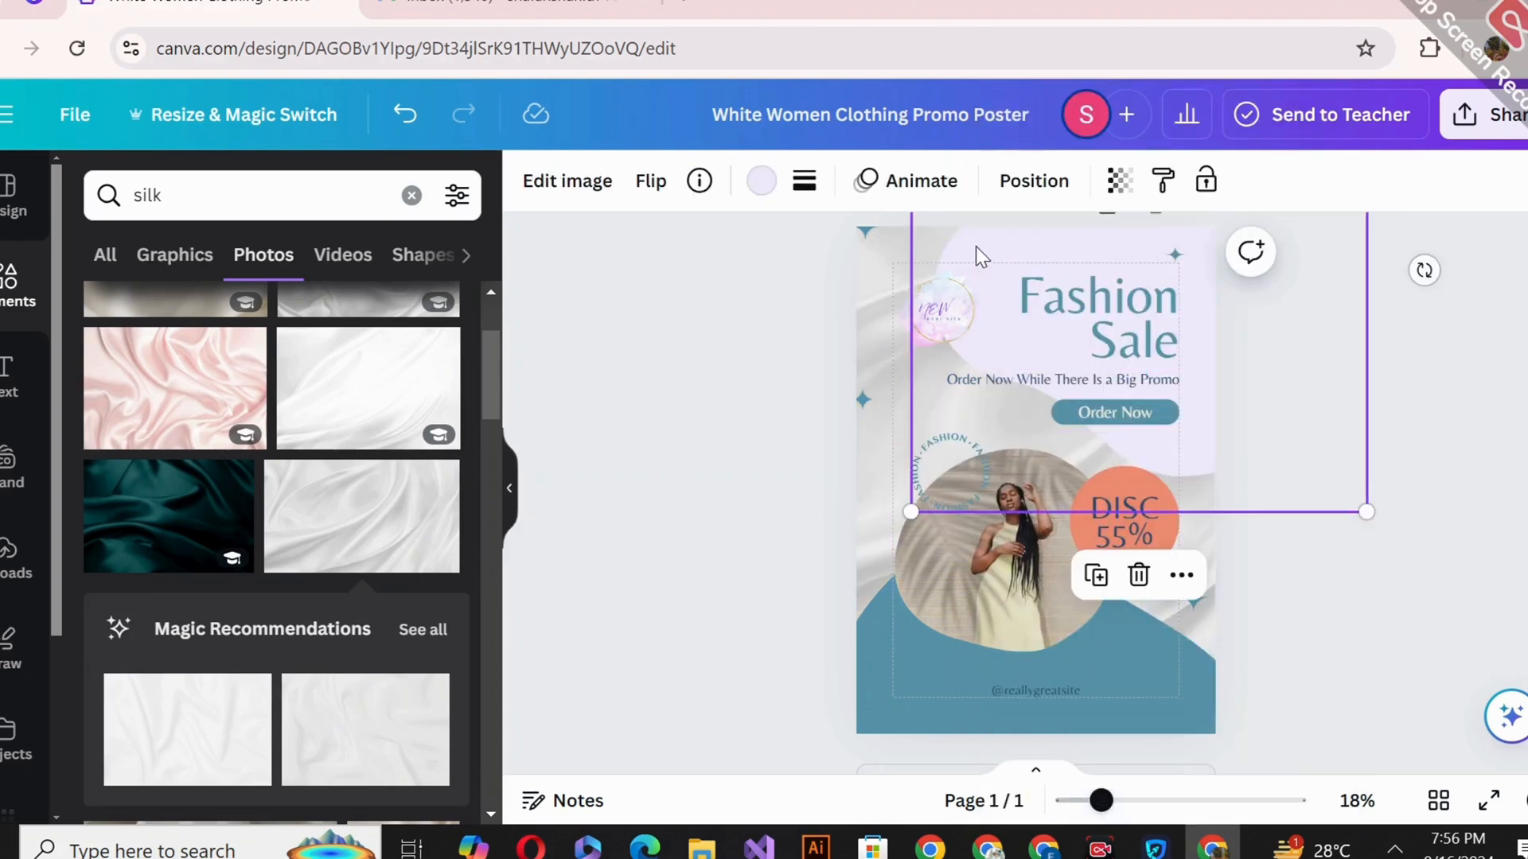
pyautogui.click(976, 246)
pyautogui.click(956, 295)
pyautogui.moveTo(894, 263); pyautogui.dragTo(859, 231)
pyautogui.moveTo(929, 320)
pyautogui.mouseDown()
pyautogui.moveTo(949, 321)
pyautogui.moveTo(935, 348)
pyautogui.mouseUp()
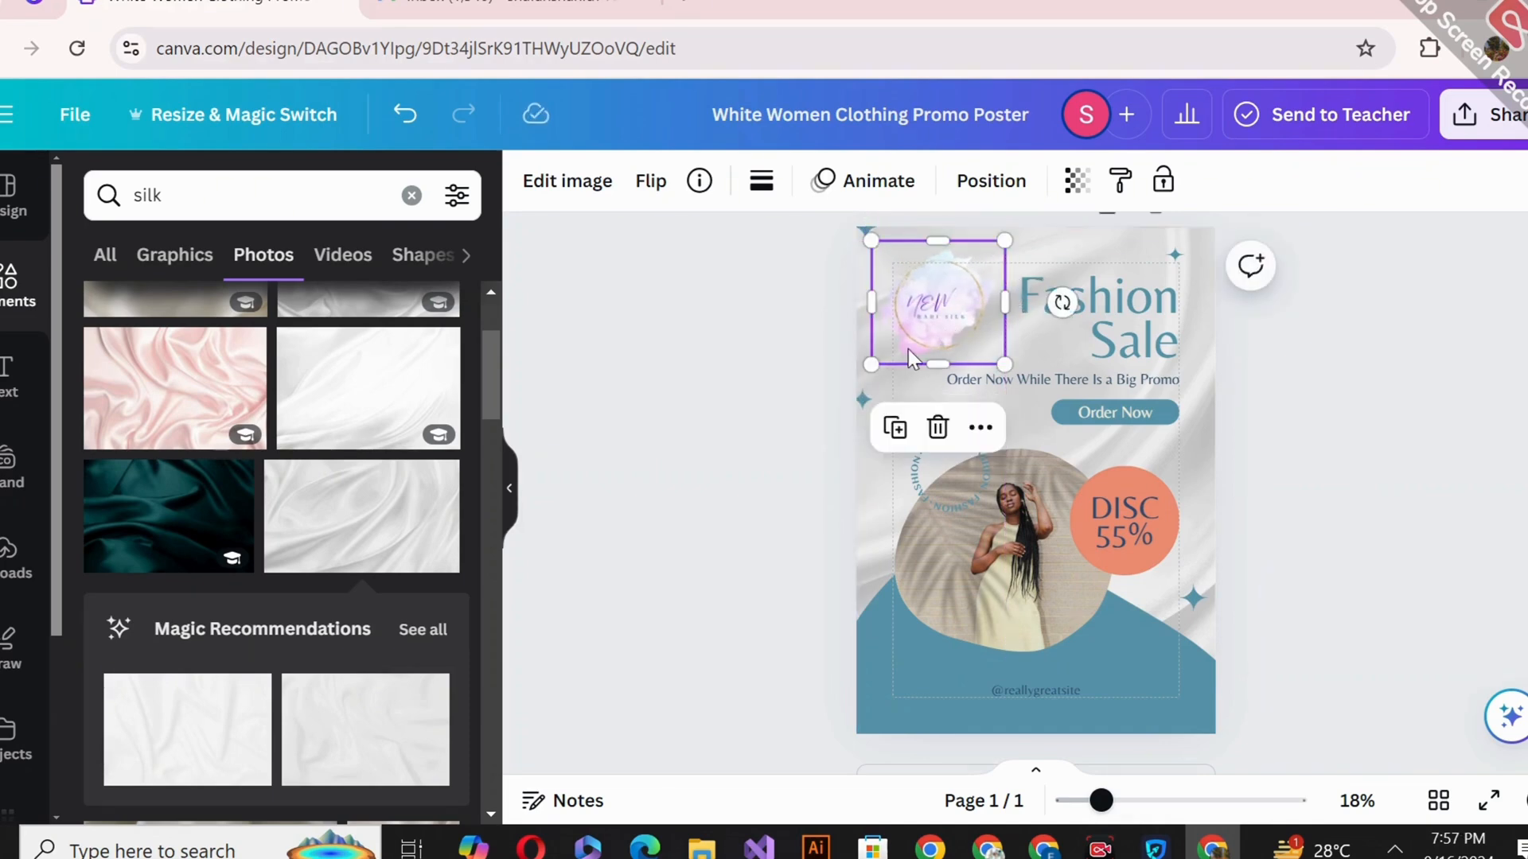
pyautogui.click(775, 331)
# Recolour the coral circle of the DISC 55% badge to the pale lavender from the logo's photo colours
pyautogui.click(1146, 549)
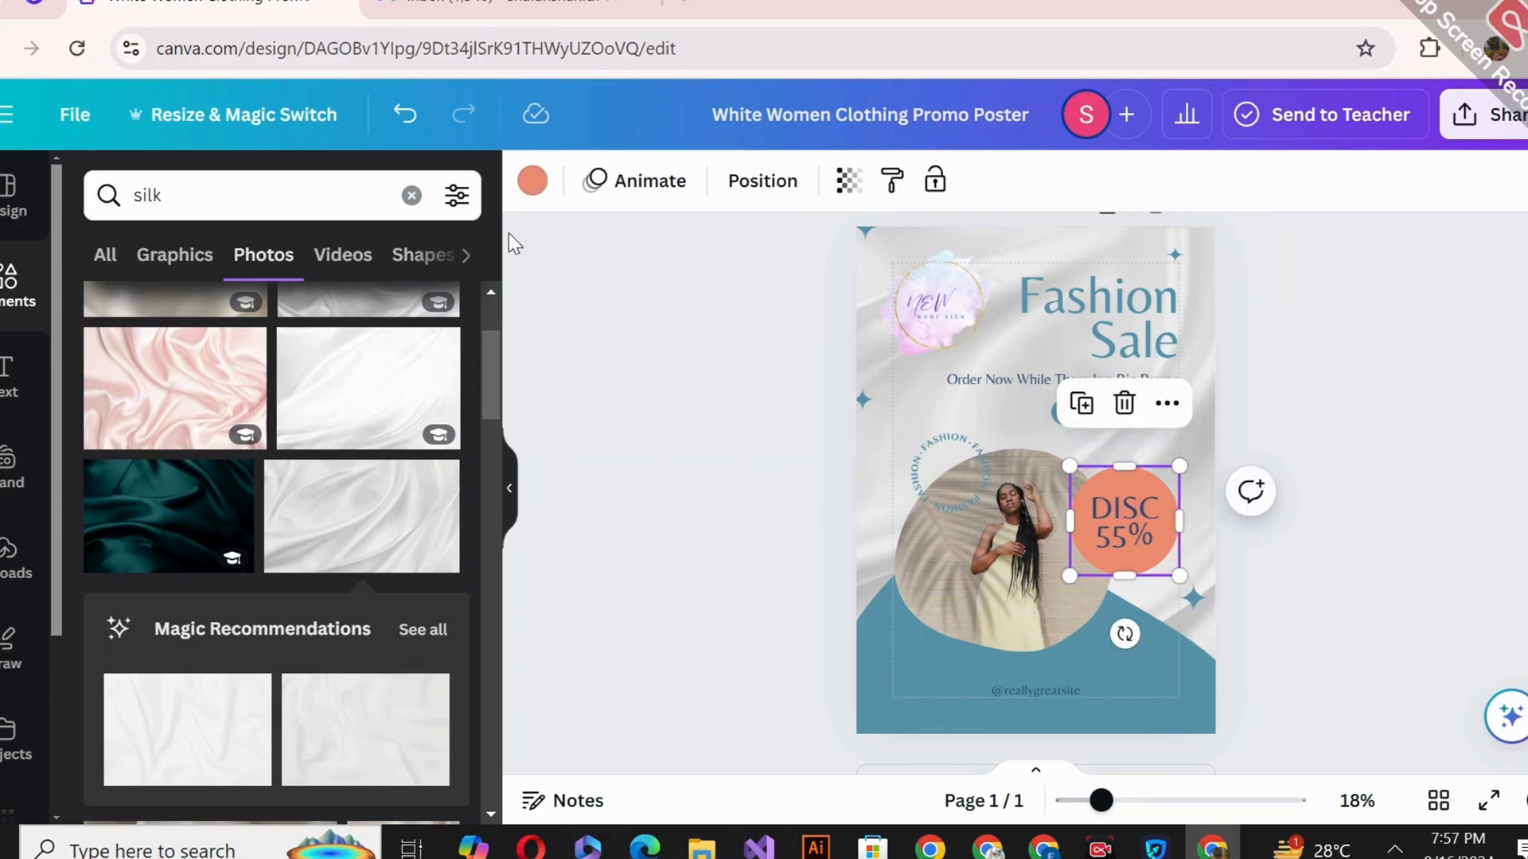
pyautogui.click(532, 182)
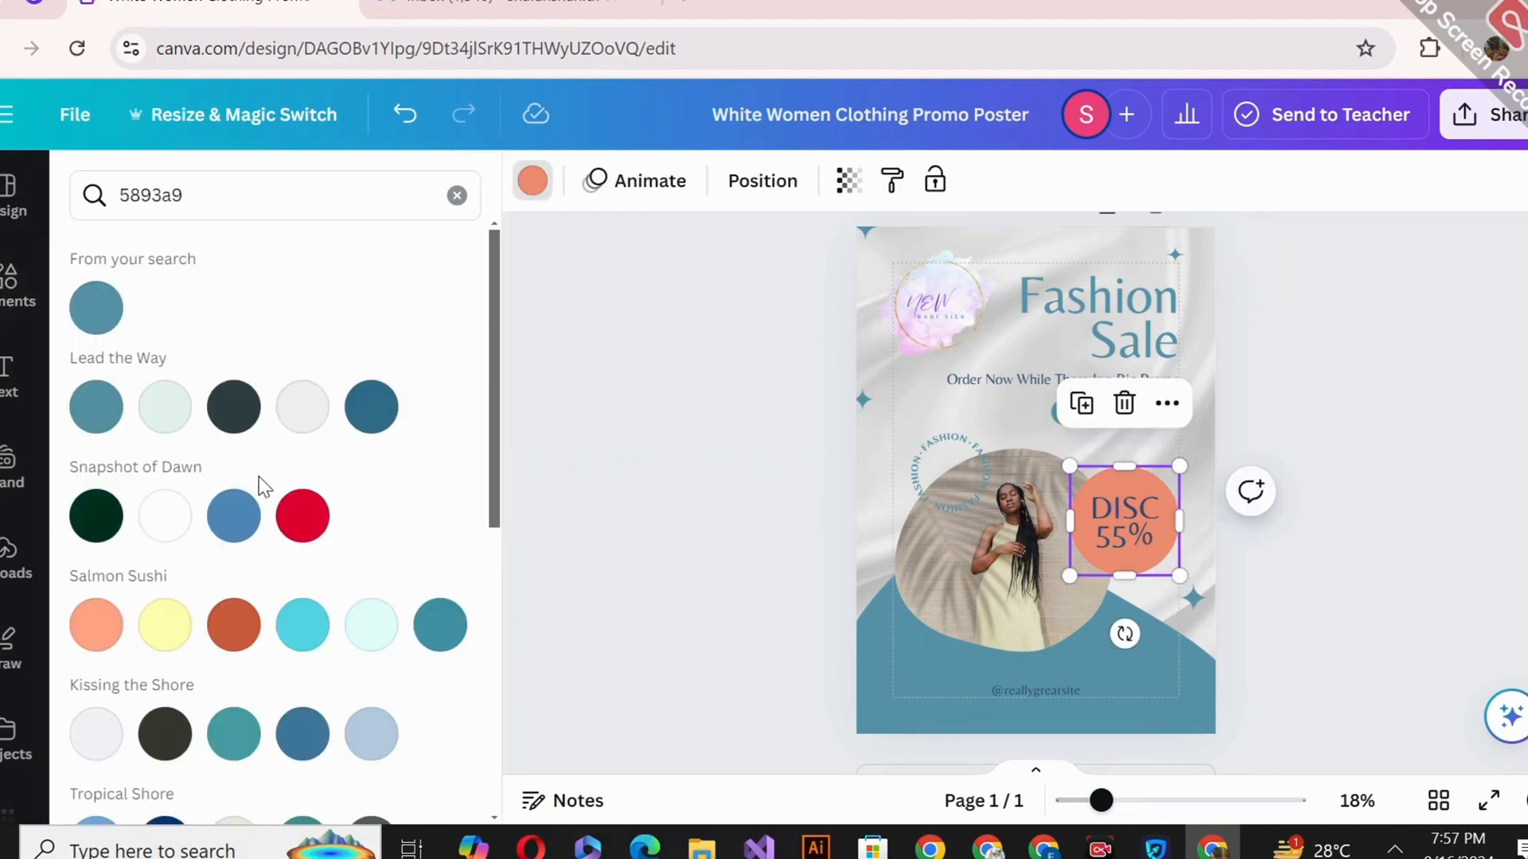
pyautogui.click(457, 196)
pyautogui.click(318, 731)
pyautogui.click(234, 725)
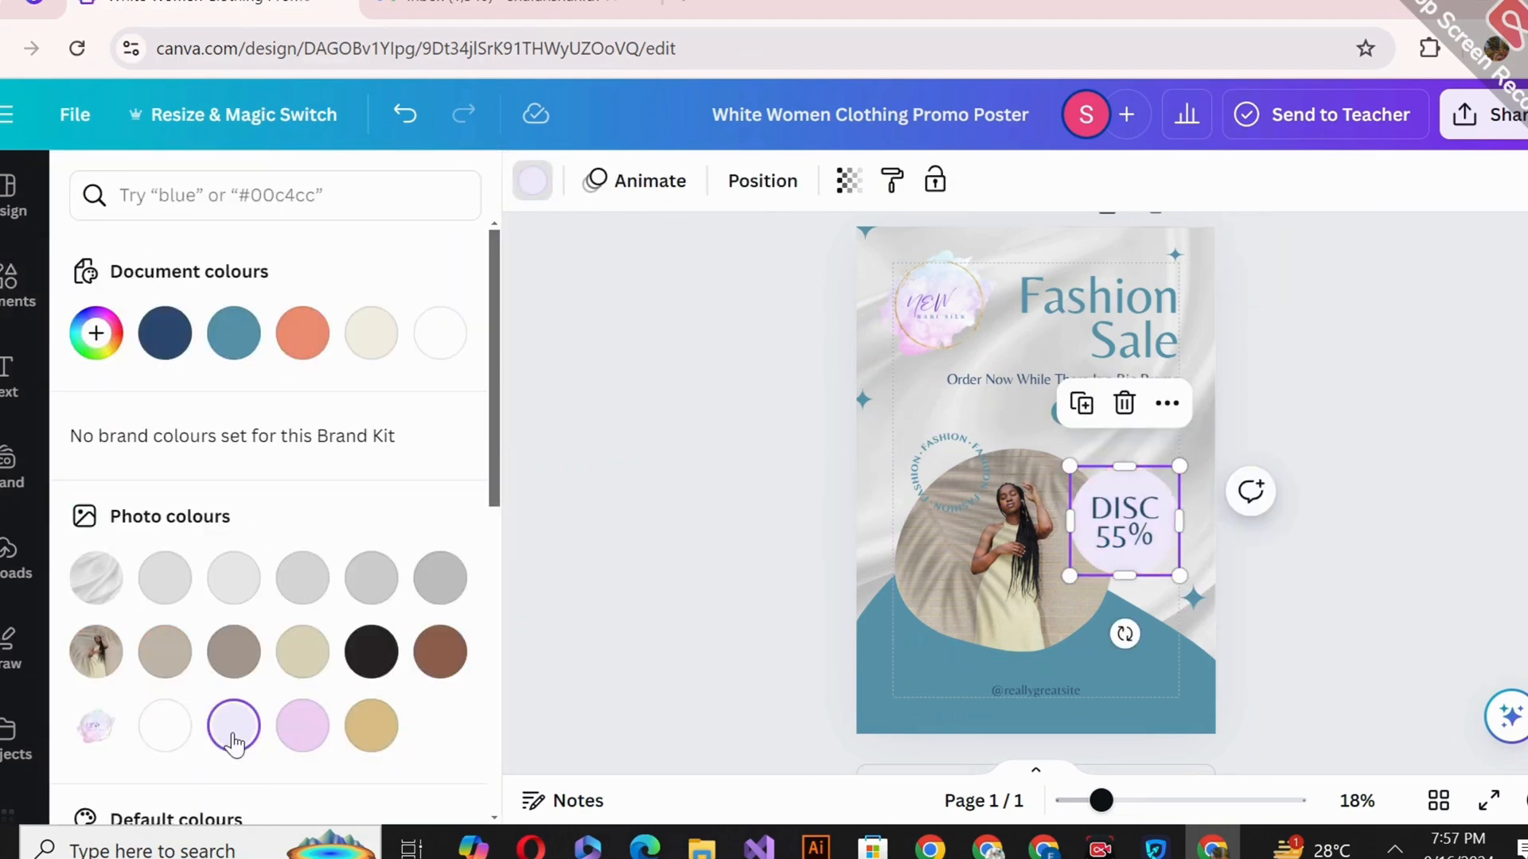
pyautogui.click(675, 504)
# Recolour the circular FASHION lettering to the near-black from the woman's photo colours, changing only this graphic
pyautogui.click(945, 449)
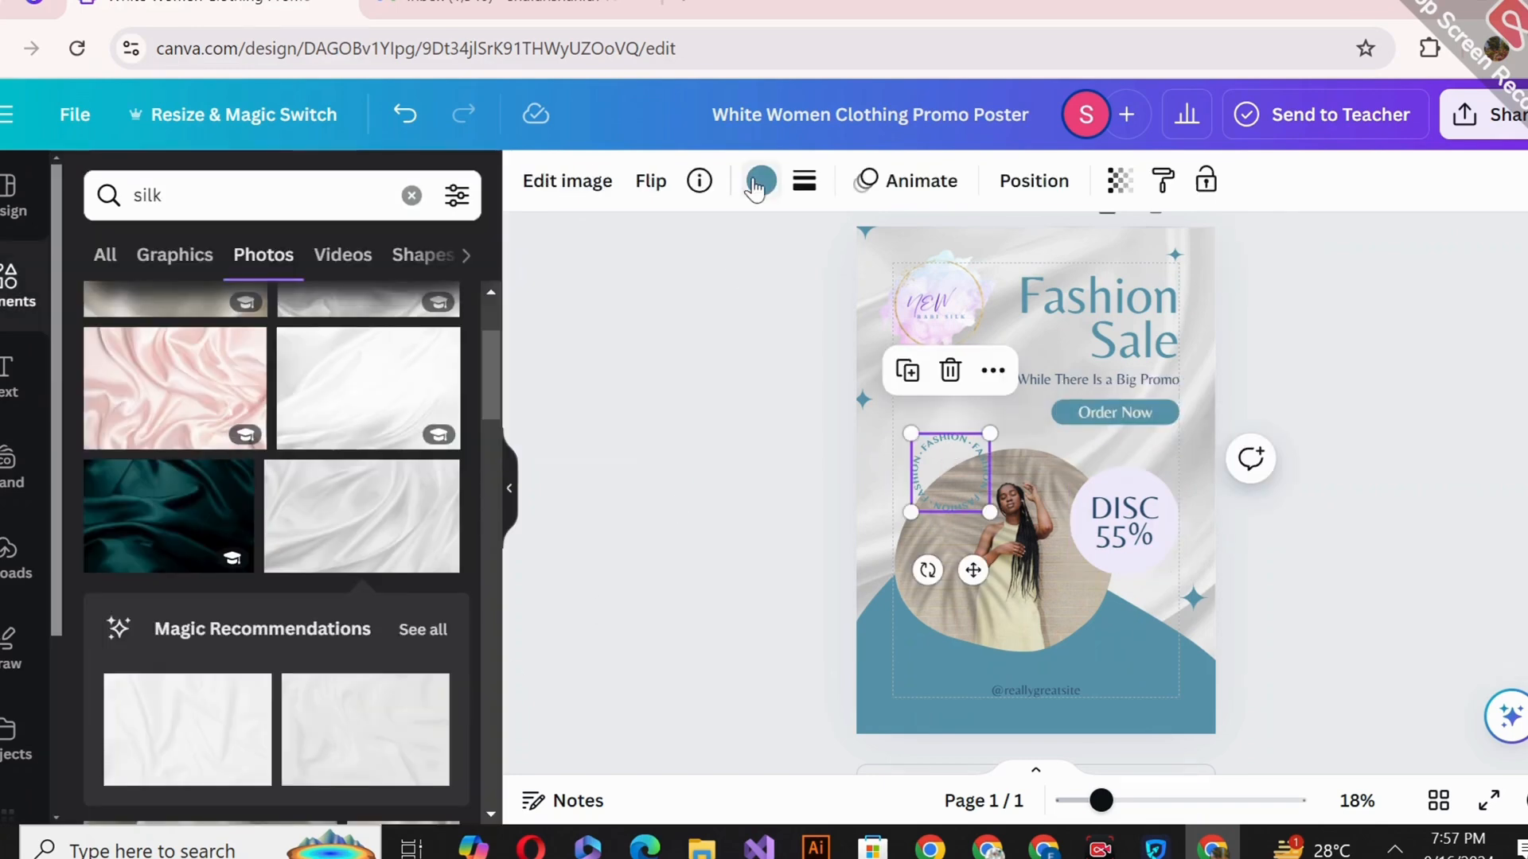
pyautogui.click(760, 181)
pyautogui.click(374, 656)
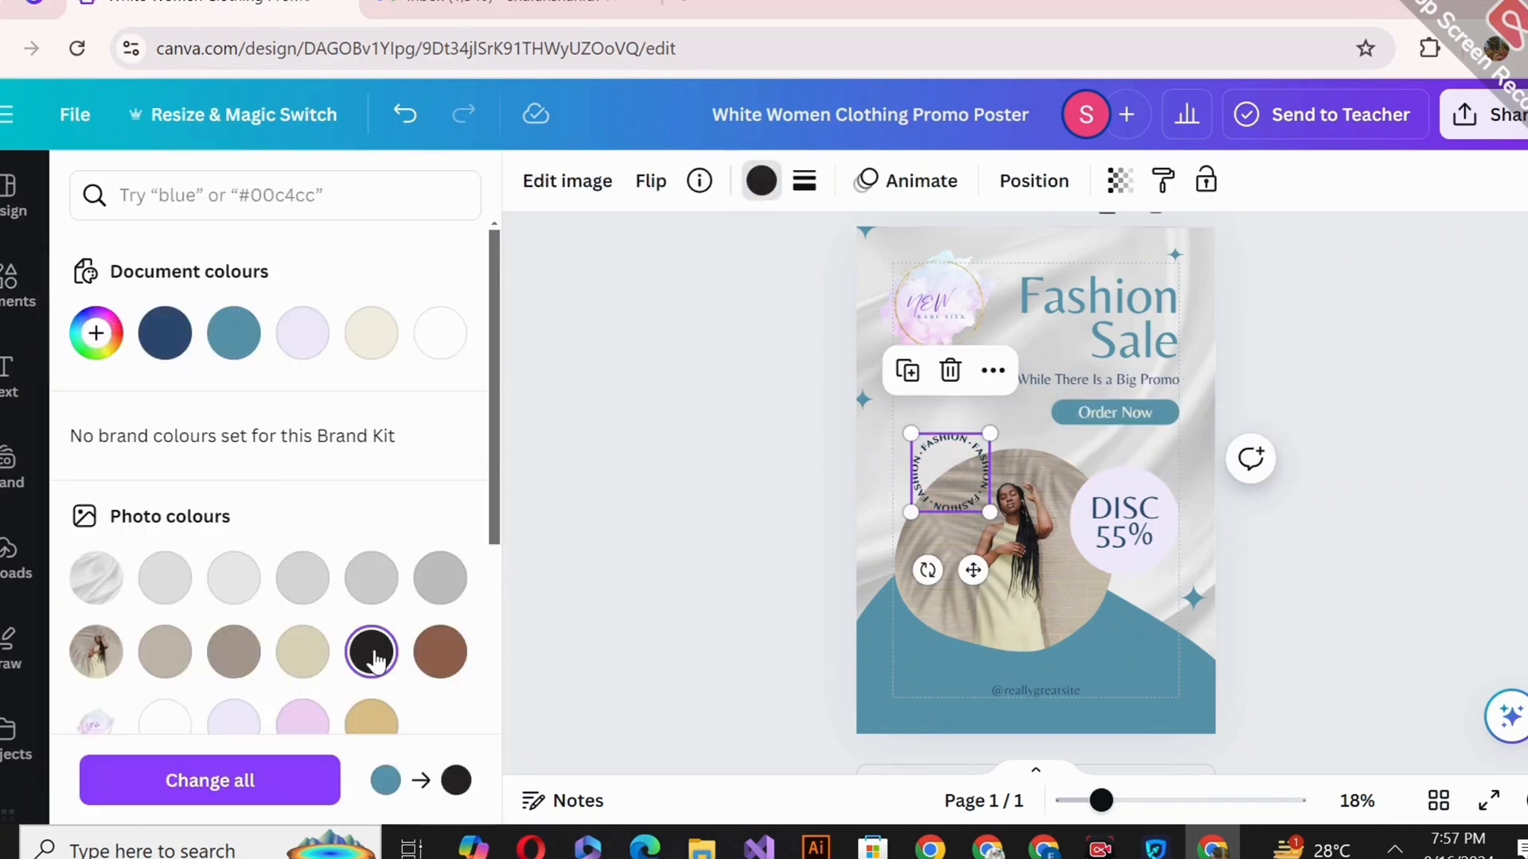
pyautogui.click(693, 454)
# Search the design elements for "fashion girl silk" and show all the photo results
pyautogui.click(991, 582)
pyautogui.click(4, 295)
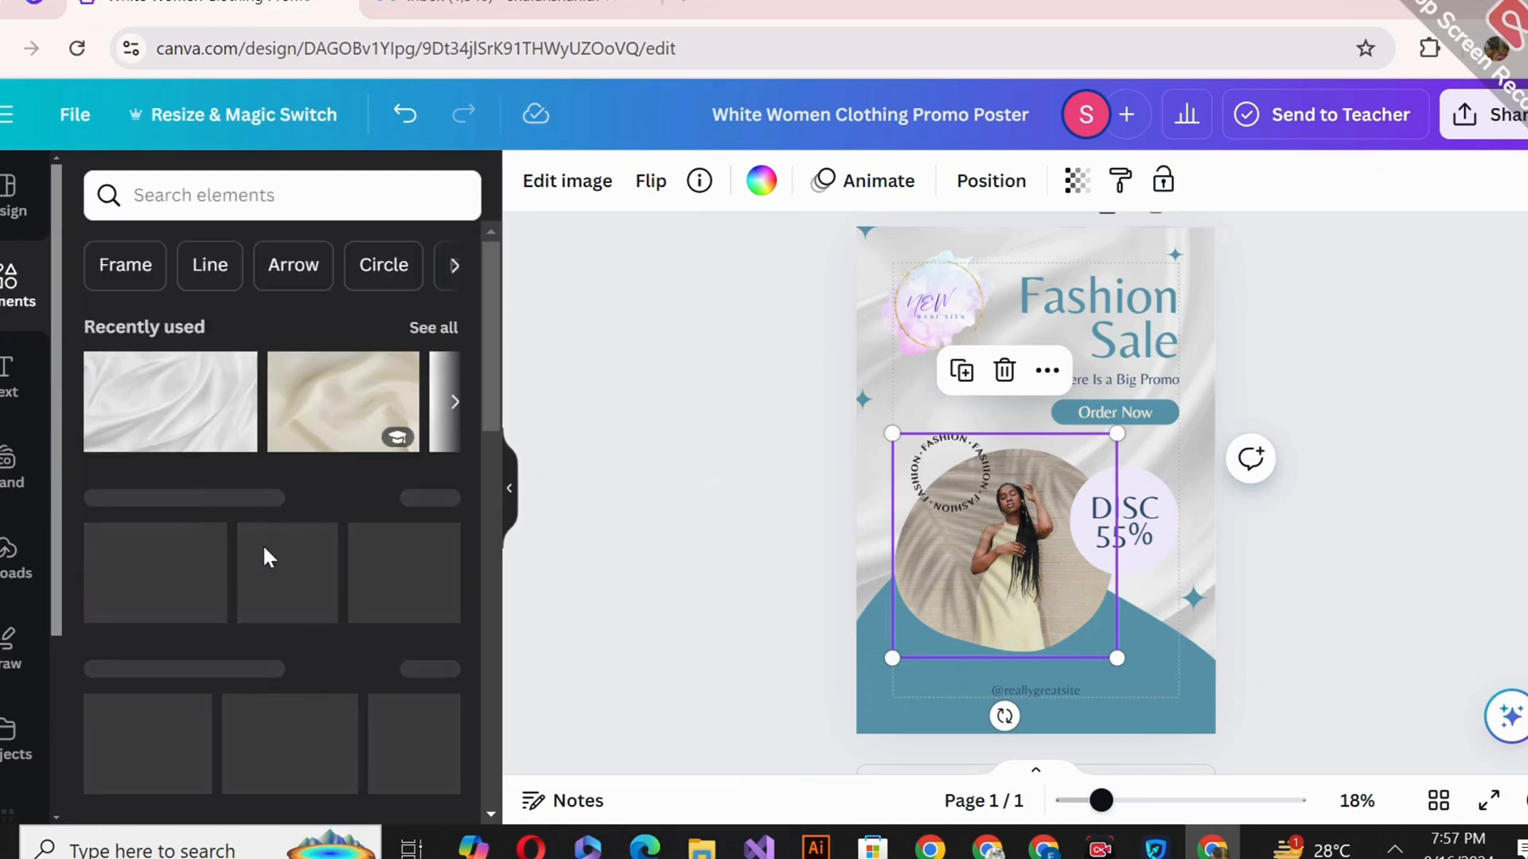
pyautogui.click(287, 199)
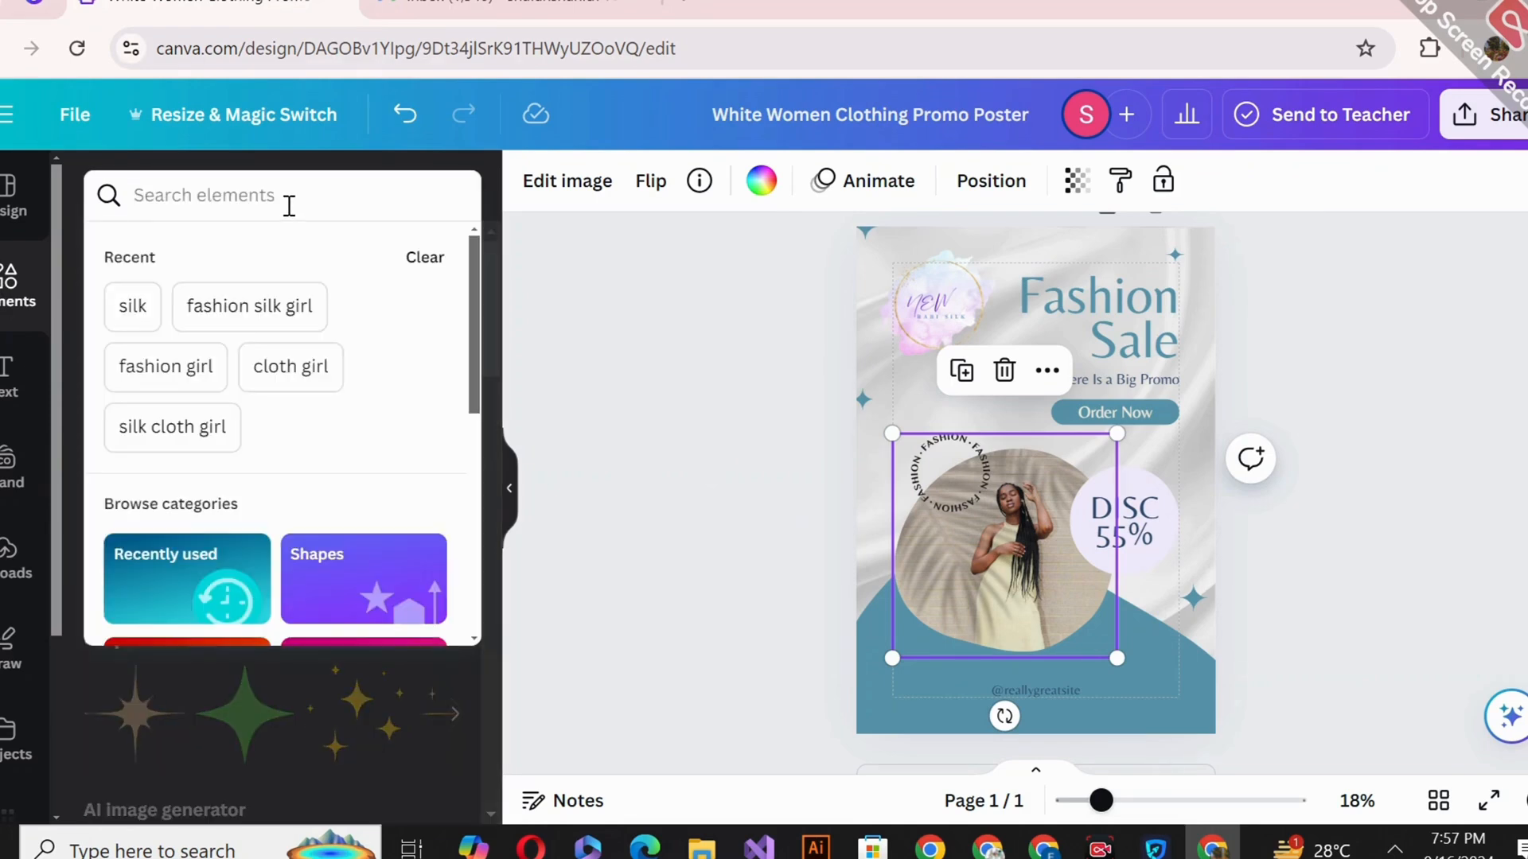
pyautogui.write('fashion g')
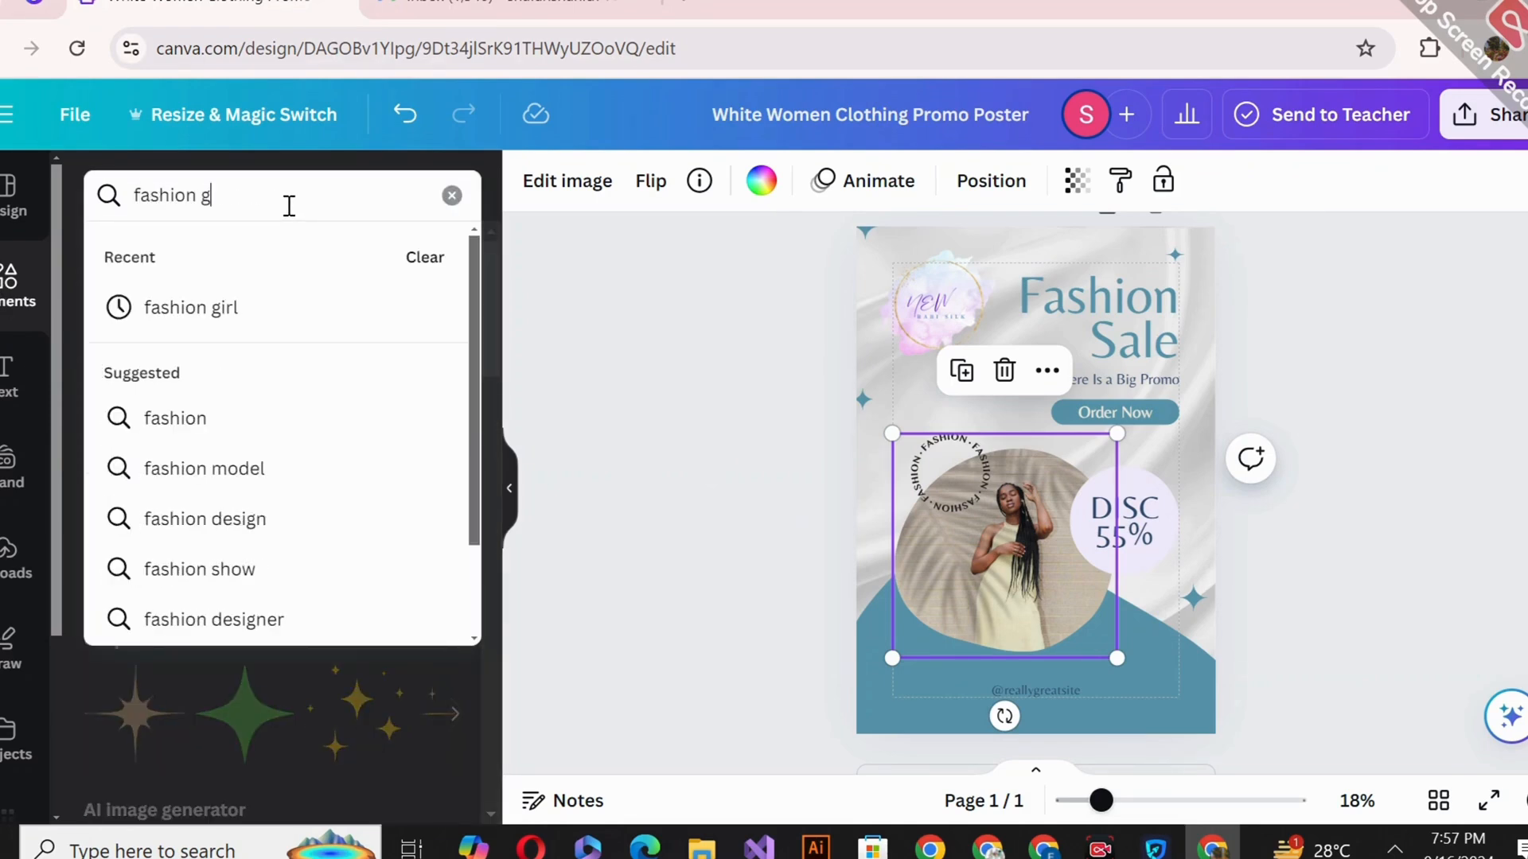
pyautogui.write('irl silk')
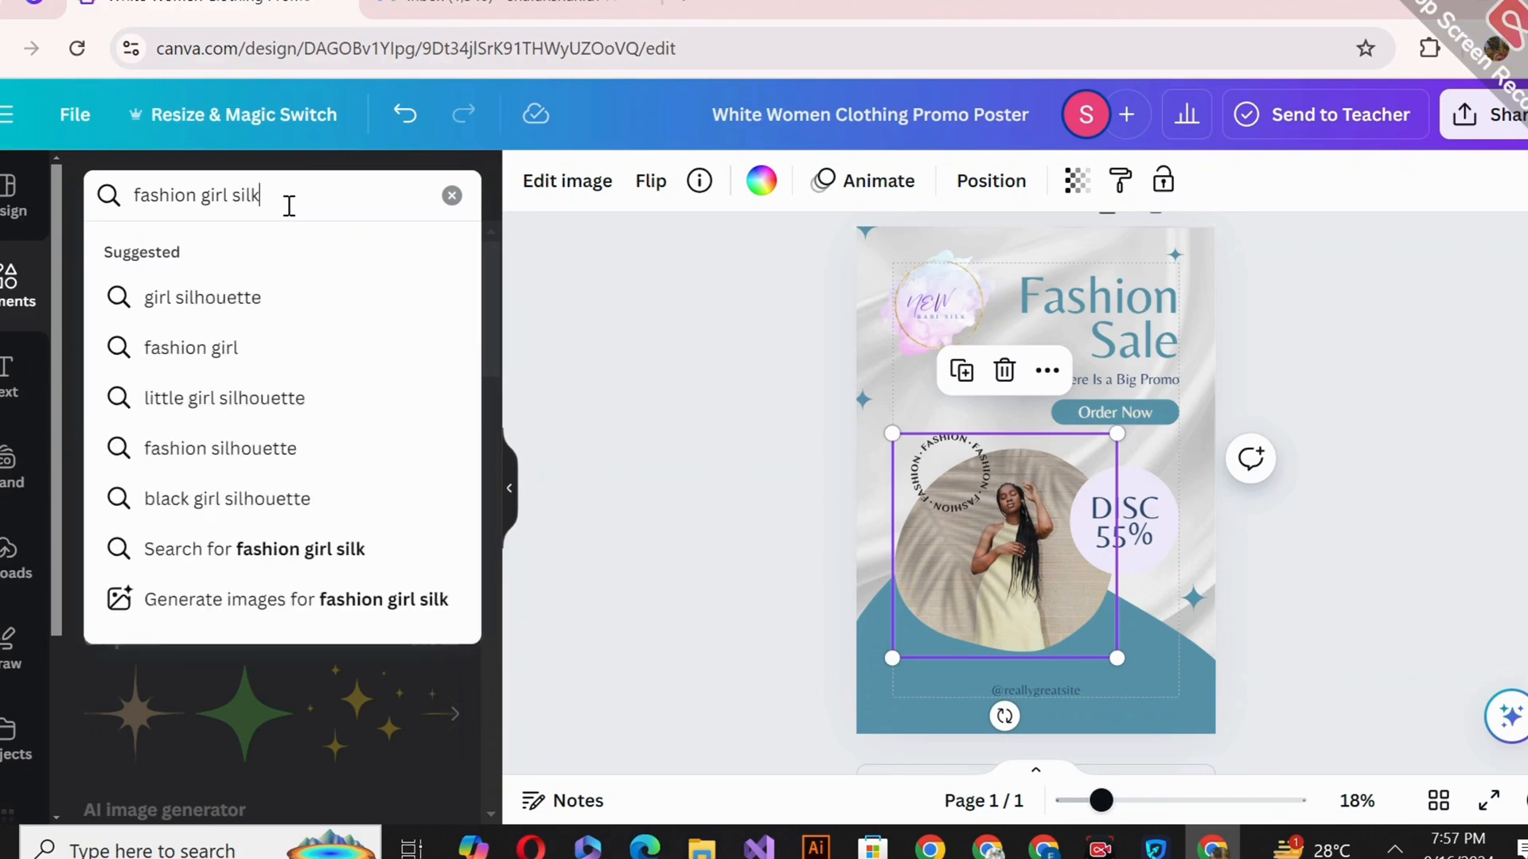
pyautogui.press('Return')
pyautogui.click(429, 389)
# Replace the woman's photo in the rounded frame with the short-haired model wearing an embellished silk blouse
pyautogui.click(490, 814)
pyautogui.scroll(-3, 489, 813)
pyautogui.scroll(-10, 489, 813)
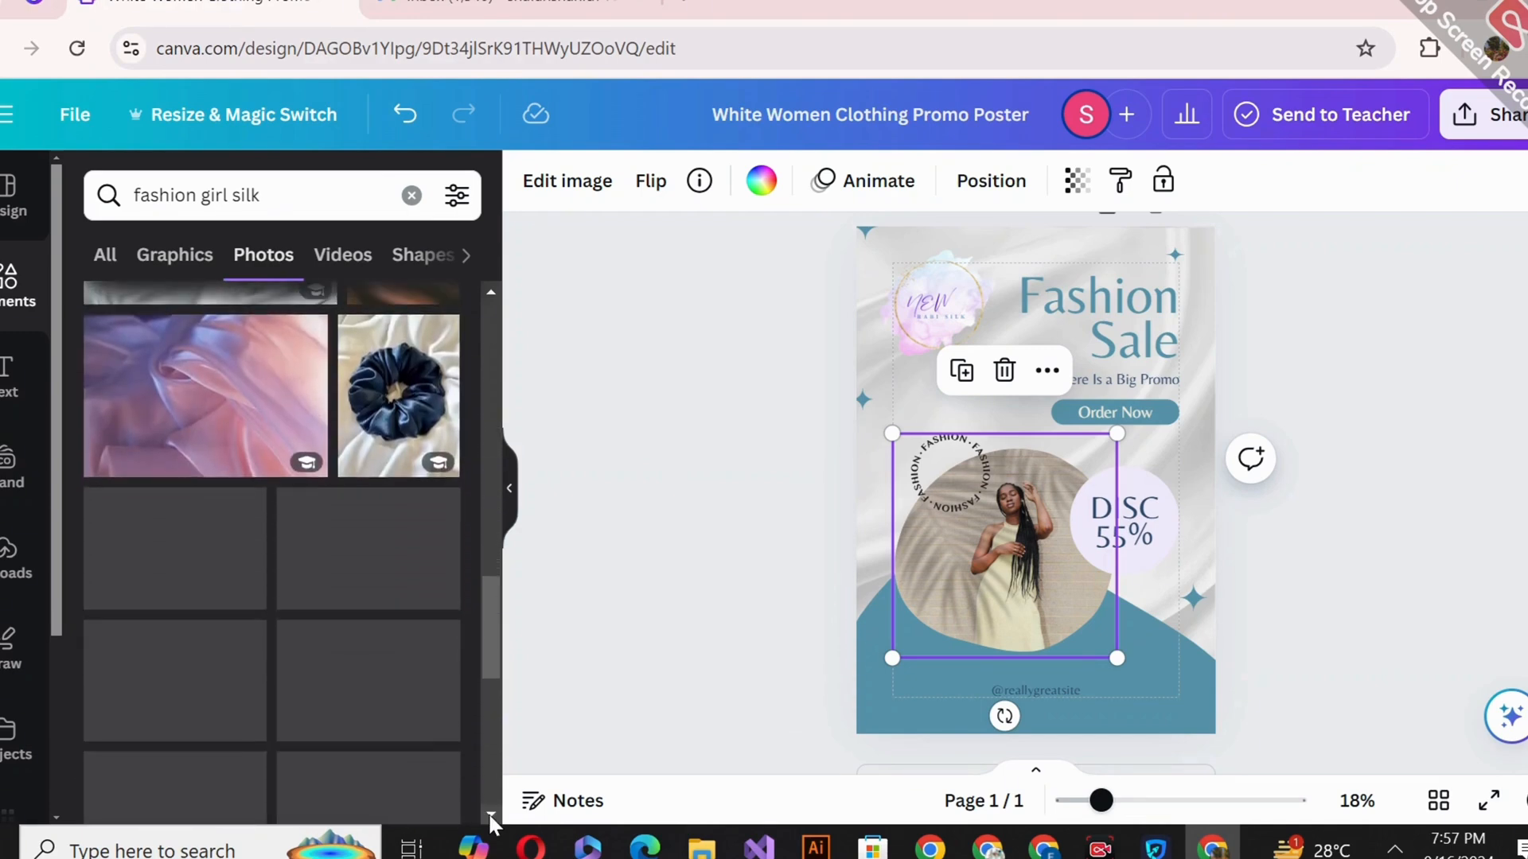
pyautogui.scroll(-5, 489, 813)
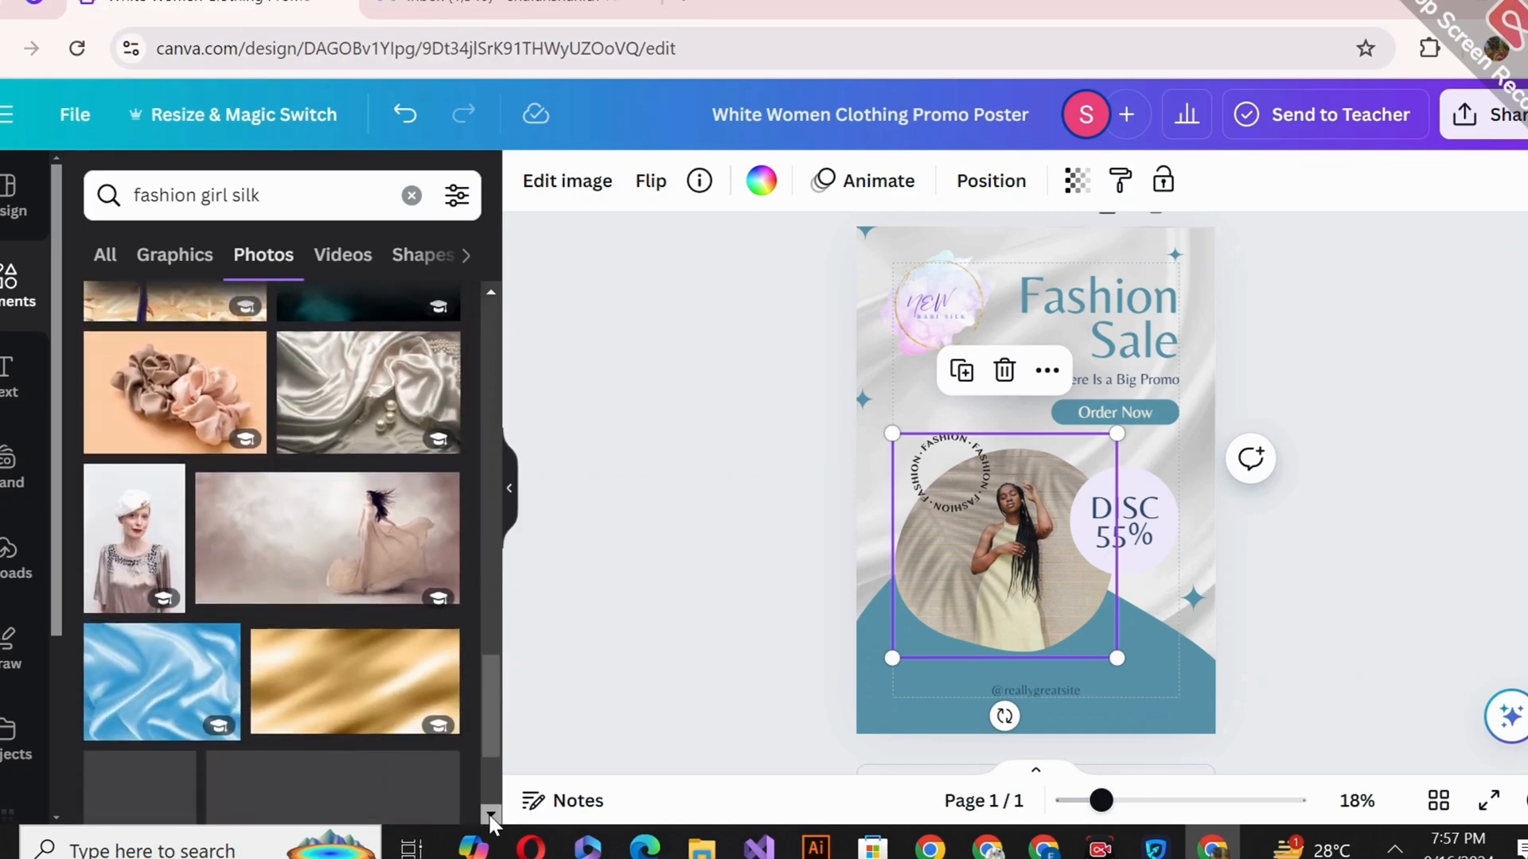
pyautogui.scroll(-3, 488, 813)
pyautogui.moveTo(135, 358); pyautogui.dragTo(1009, 541)
pyautogui.doubleClick(1009, 600)
pyautogui.click(1310, 573)
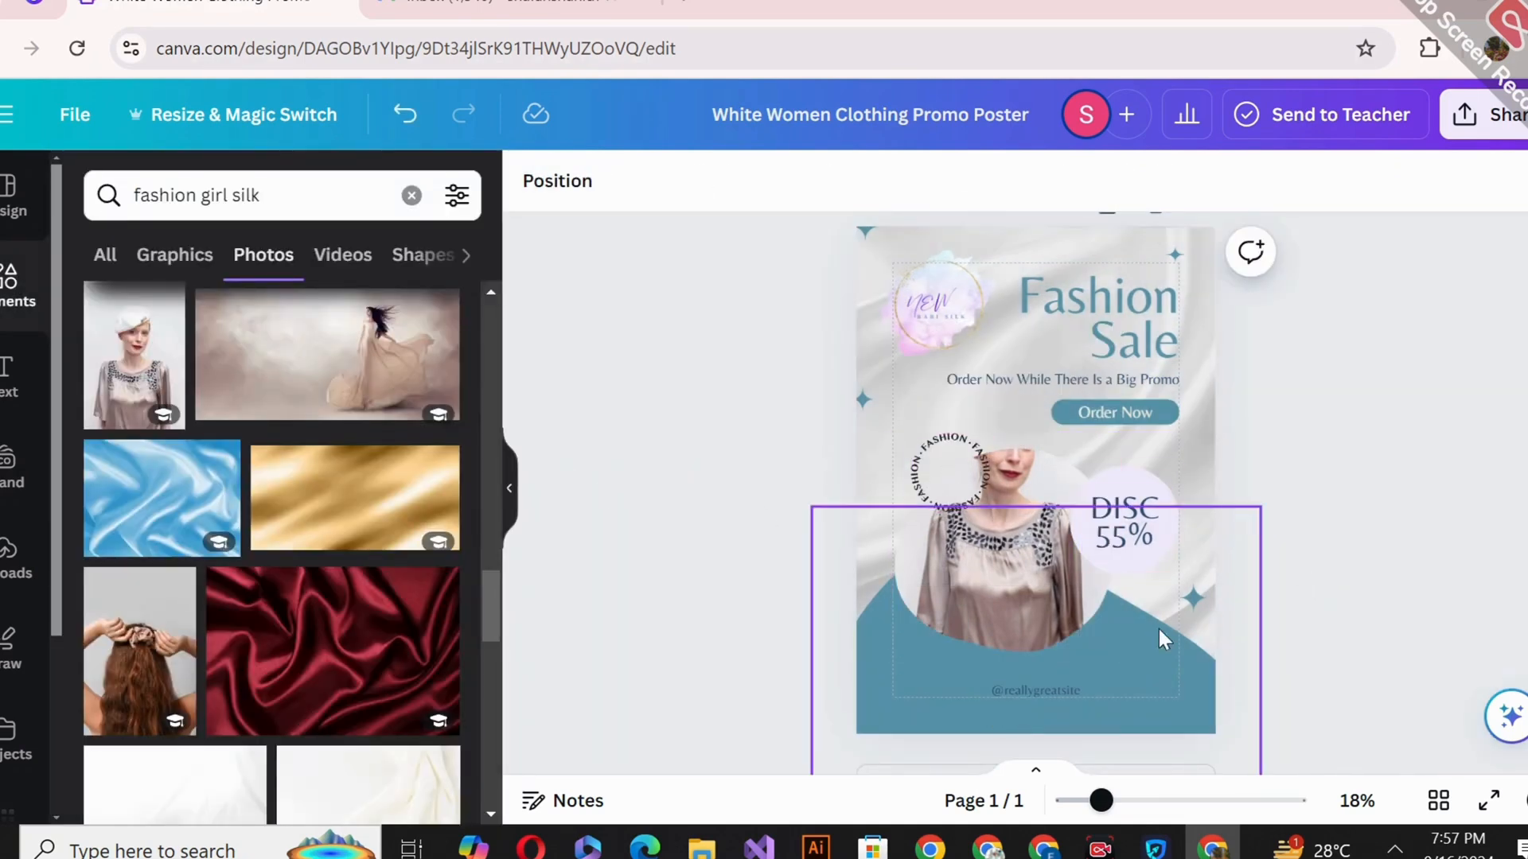
# Make the teal curved shape along the poster's lower edge partly transparent
pyautogui.click(1174, 689)
pyautogui.click(1118, 180)
pyautogui.moveTo(1047, 283); pyautogui.dragTo(989, 296)
pyautogui.click(1310, 291)
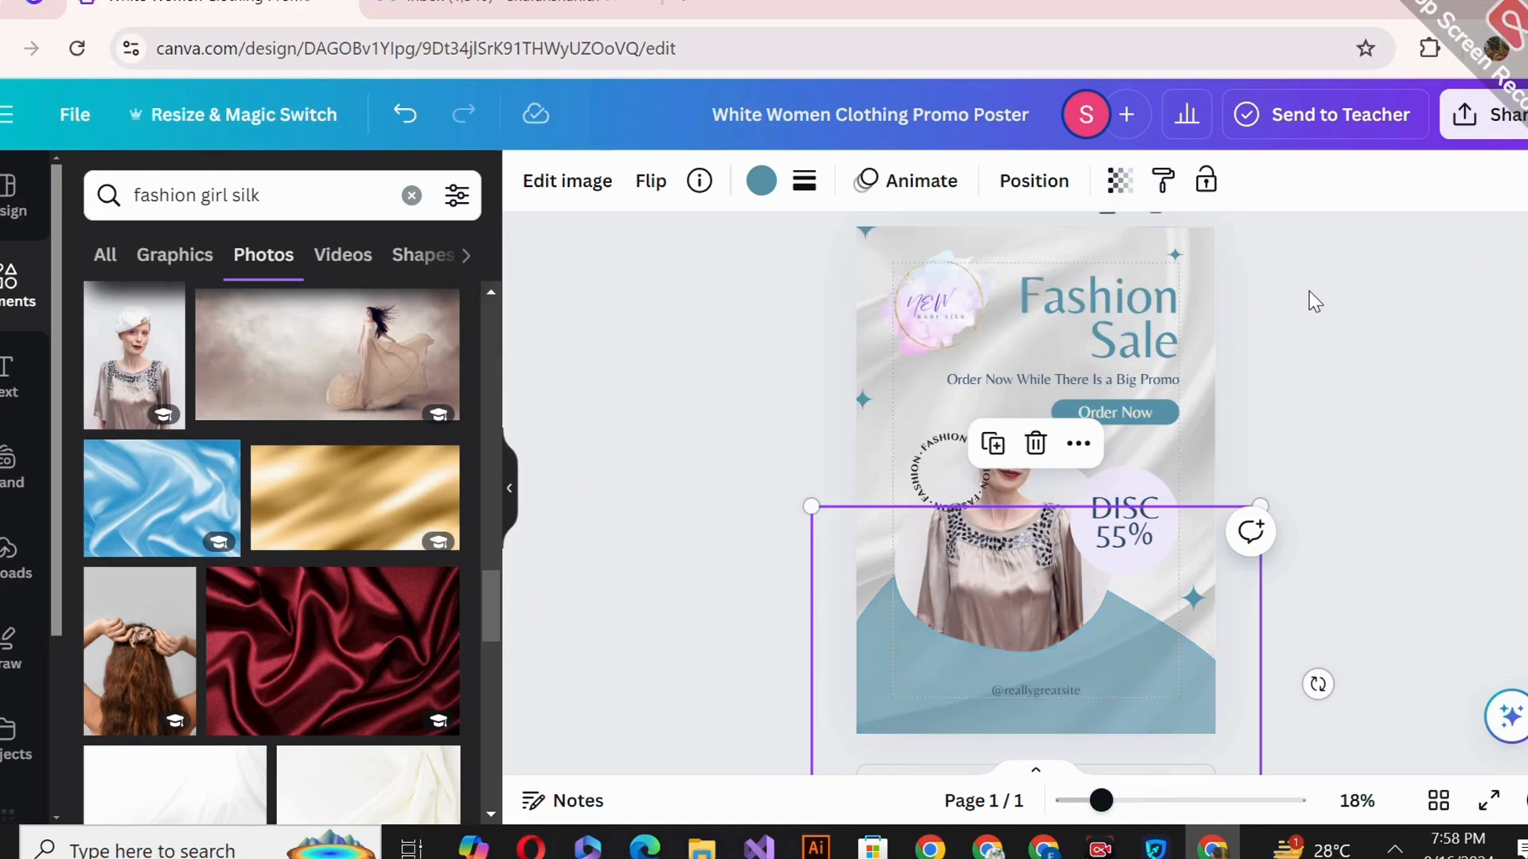
pyautogui.click(1310, 291)
# Recolour the Fashion Sale heading to the tan gold from the logo's photo colours
pyautogui.click(1098, 296)
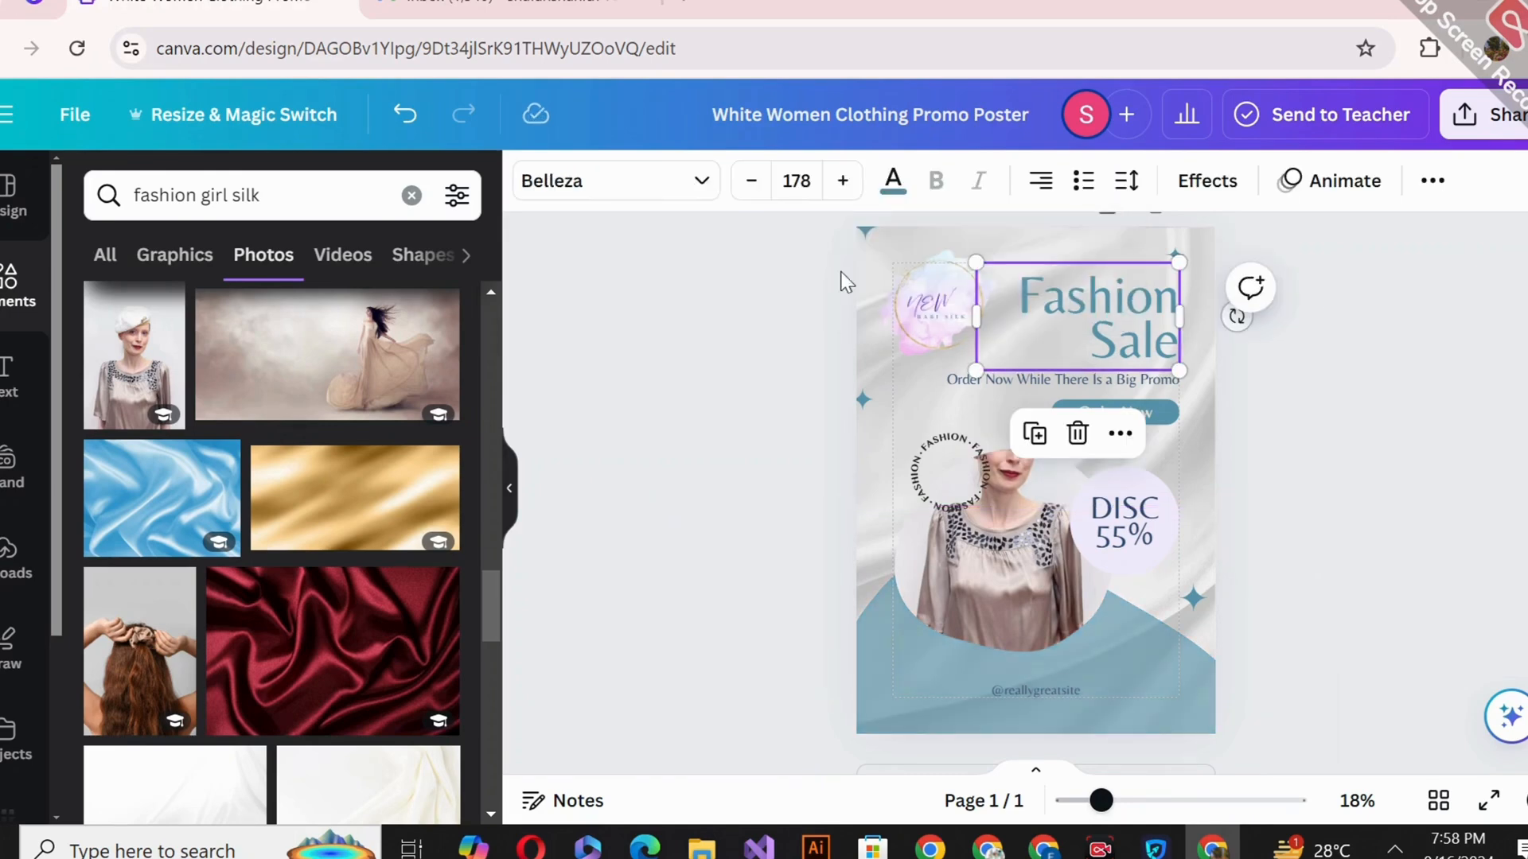
pyautogui.click(892, 181)
pyautogui.scroll(-6, 330, 787)
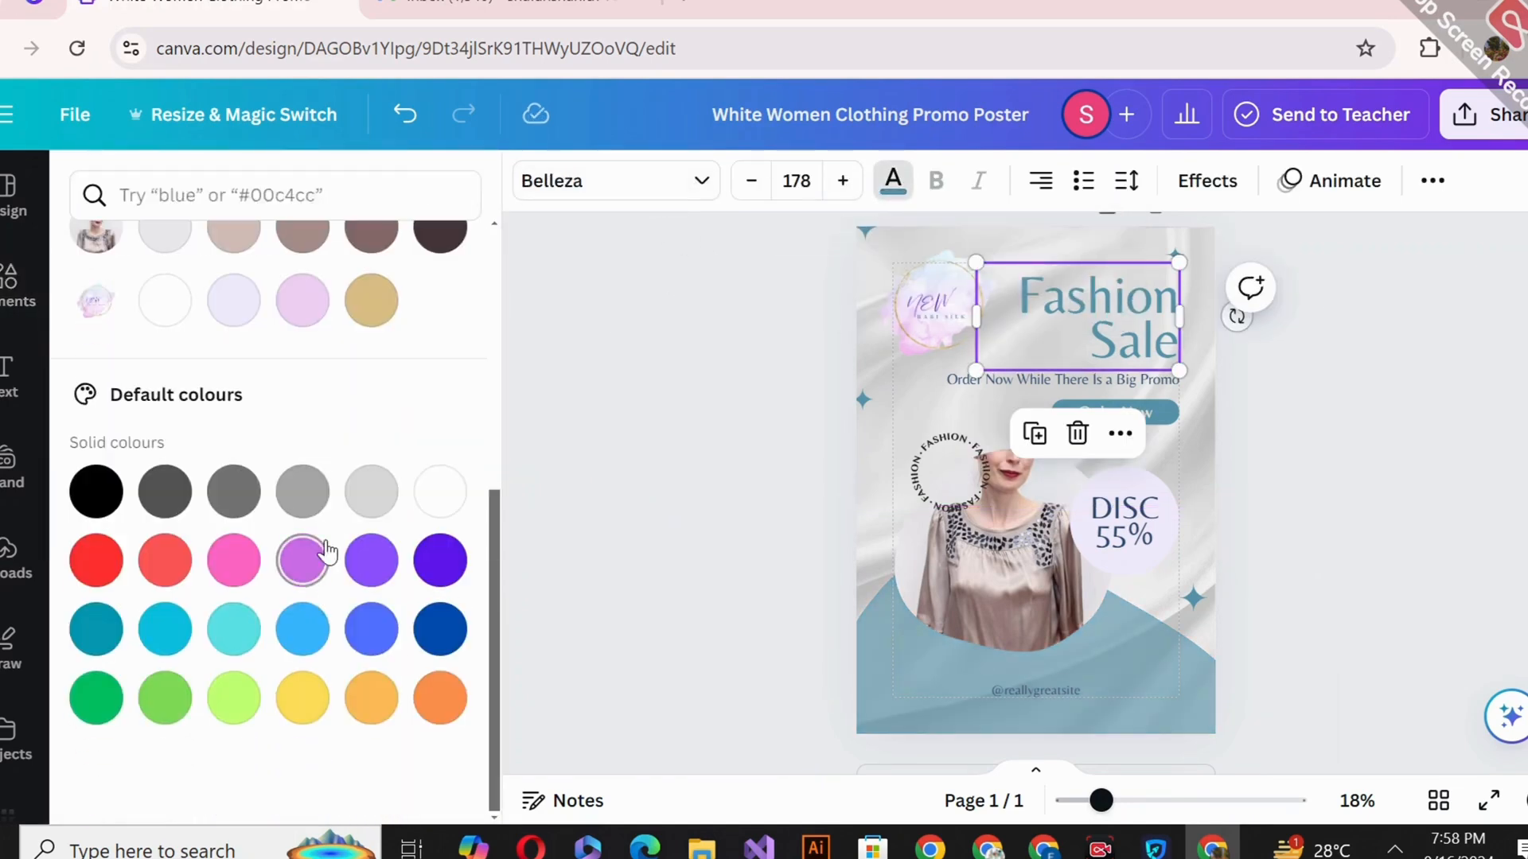
pyautogui.click(363, 710)
pyautogui.click(370, 300)
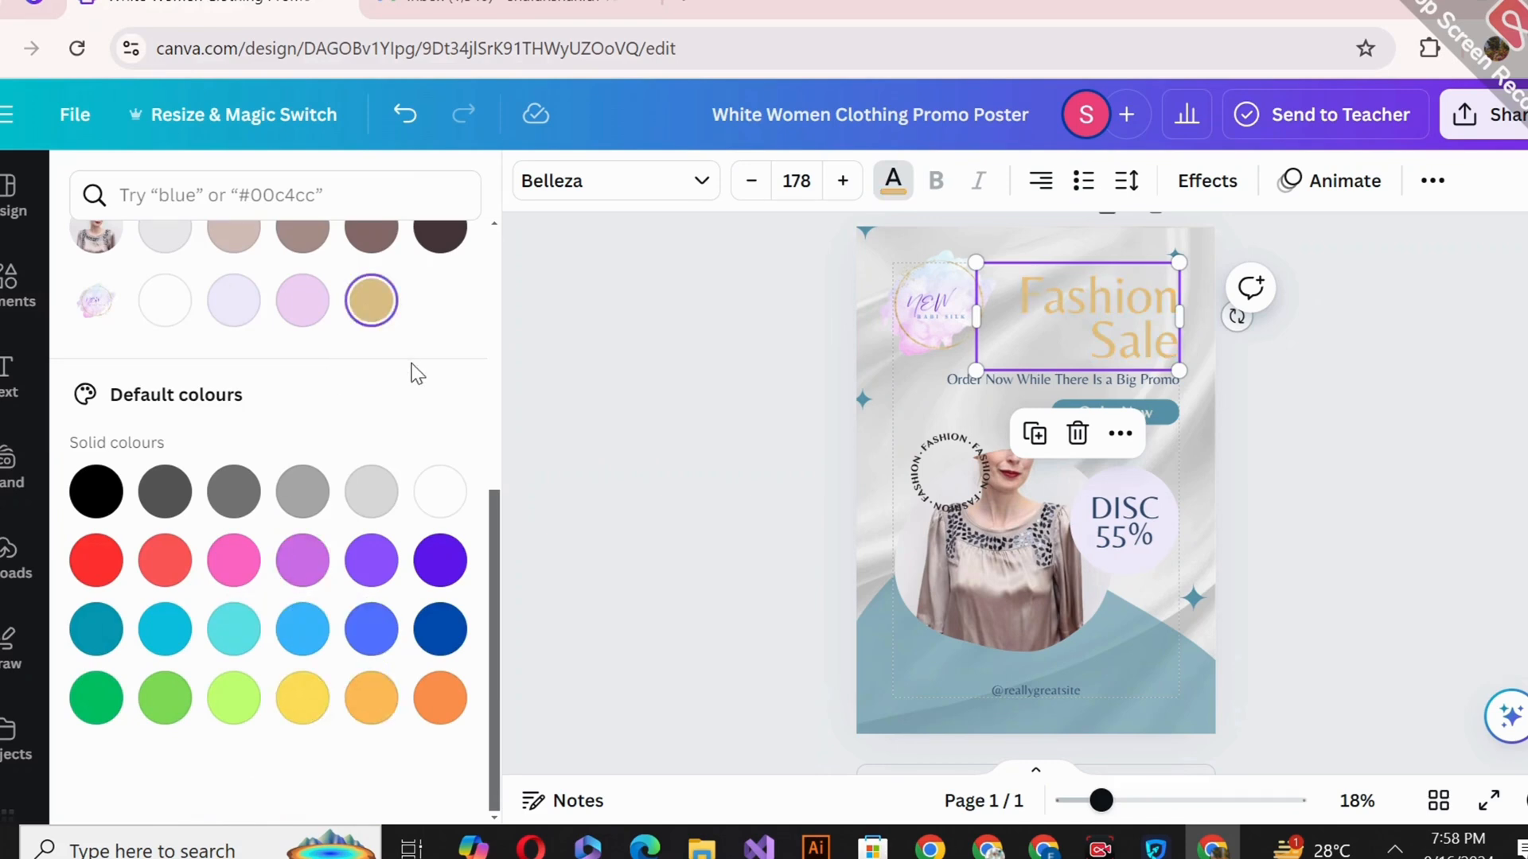
# Search the colours for "gold" and apply the orange-gold from the Four-layered Cake palette to the Fashion Sale heading
pyautogui.scroll(6, 413, 368)
pyautogui.click(305, 190)
pyautogui.write('gol')
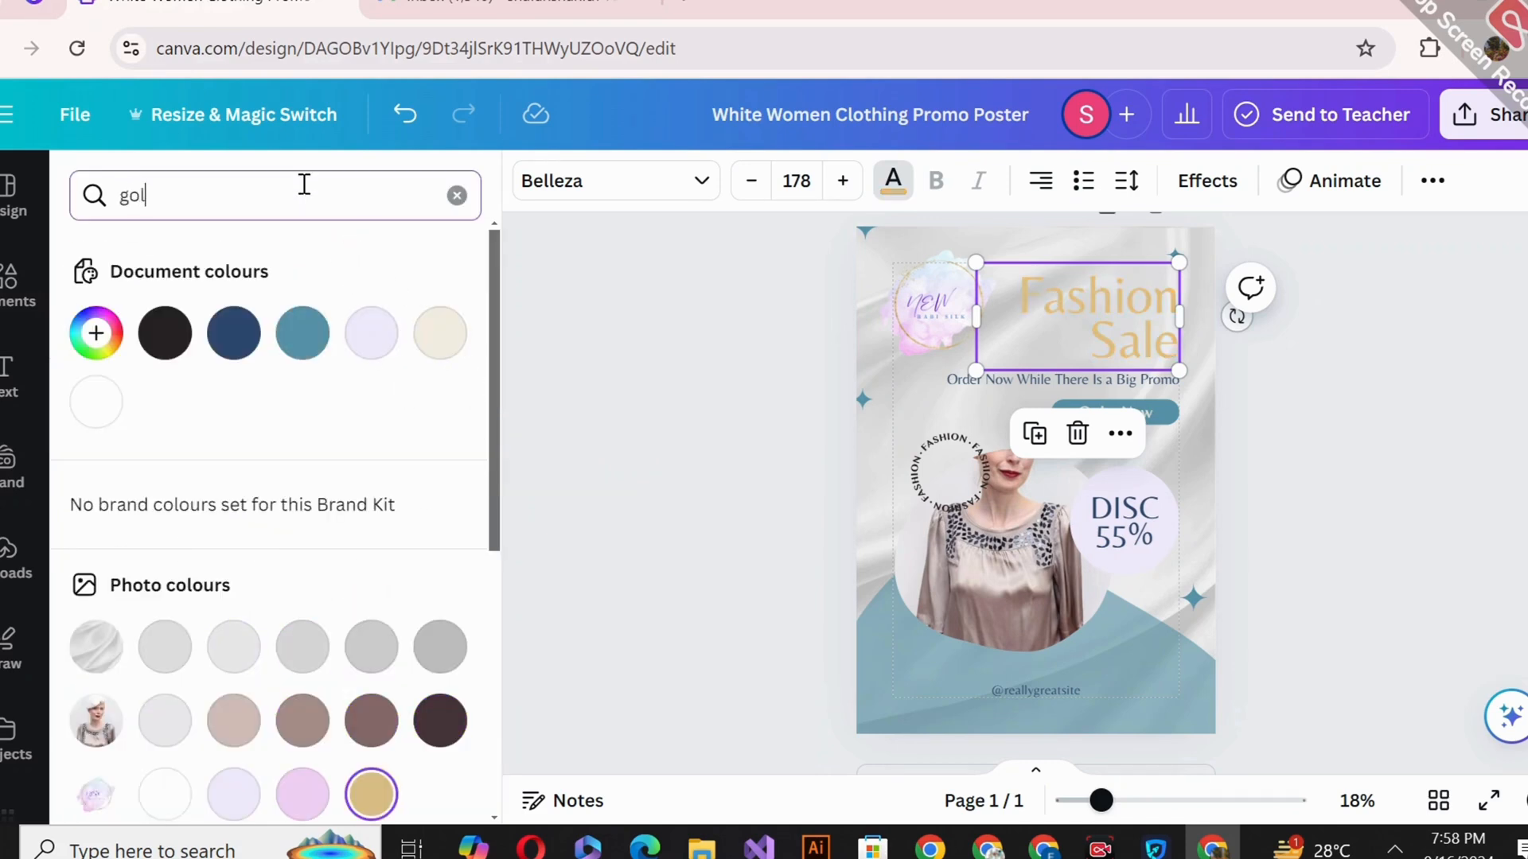
pyautogui.write('d')
pyautogui.click(93, 318)
pyautogui.click(298, 524)
pyautogui.click(223, 409)
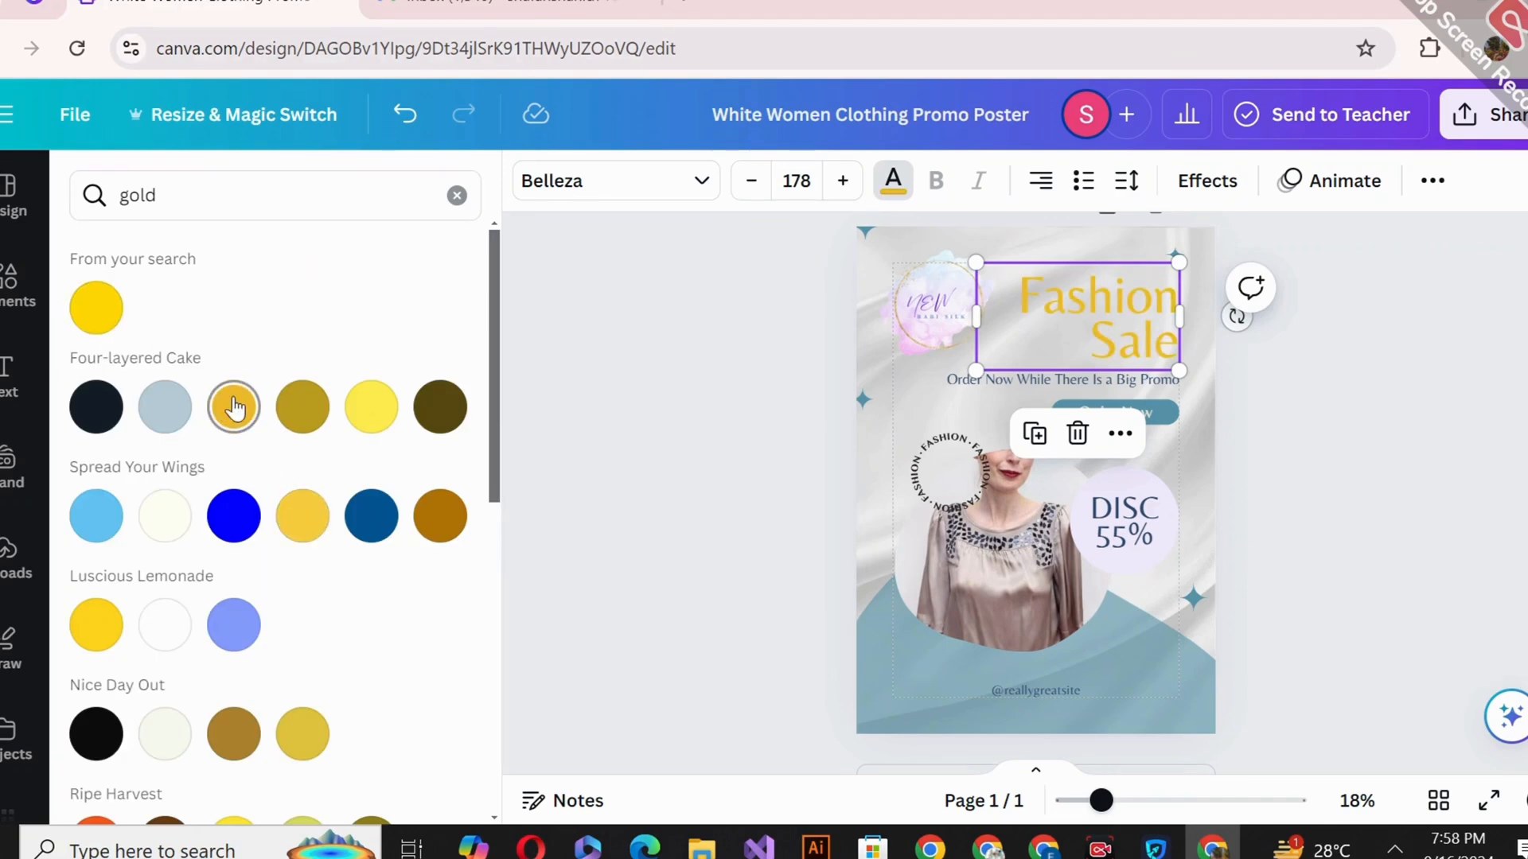
pyautogui.click(755, 338)
pyautogui.scroll(-2, 986, 542)
pyautogui.scroll(2, 985, 537)
pyautogui.scroll(-2, 985, 537)
pyautogui.click(1082, 620)
pyautogui.click(1071, 624)
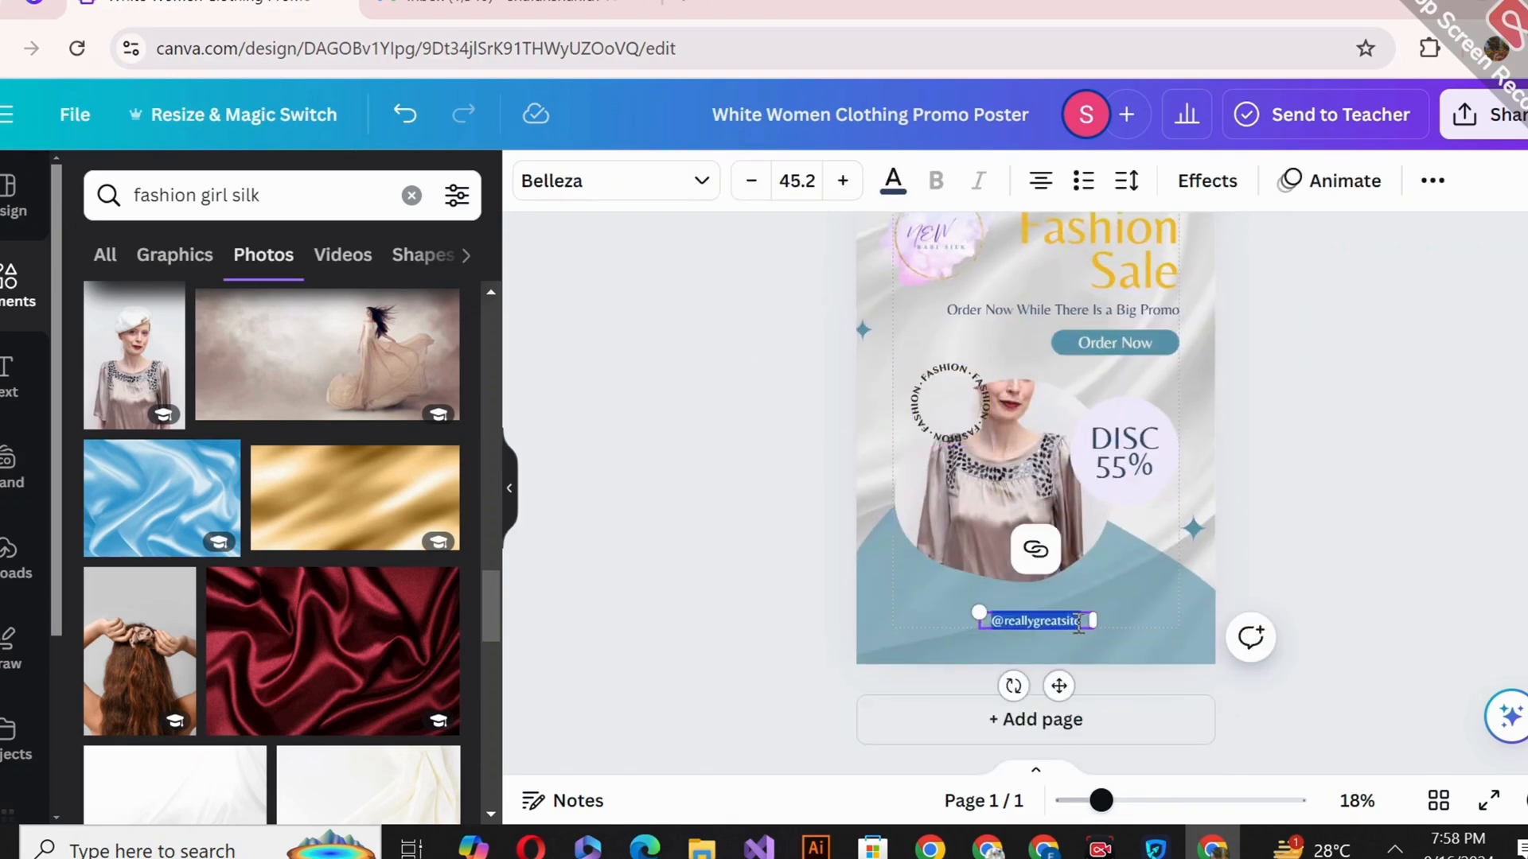
pyautogui.press('BackSpace')
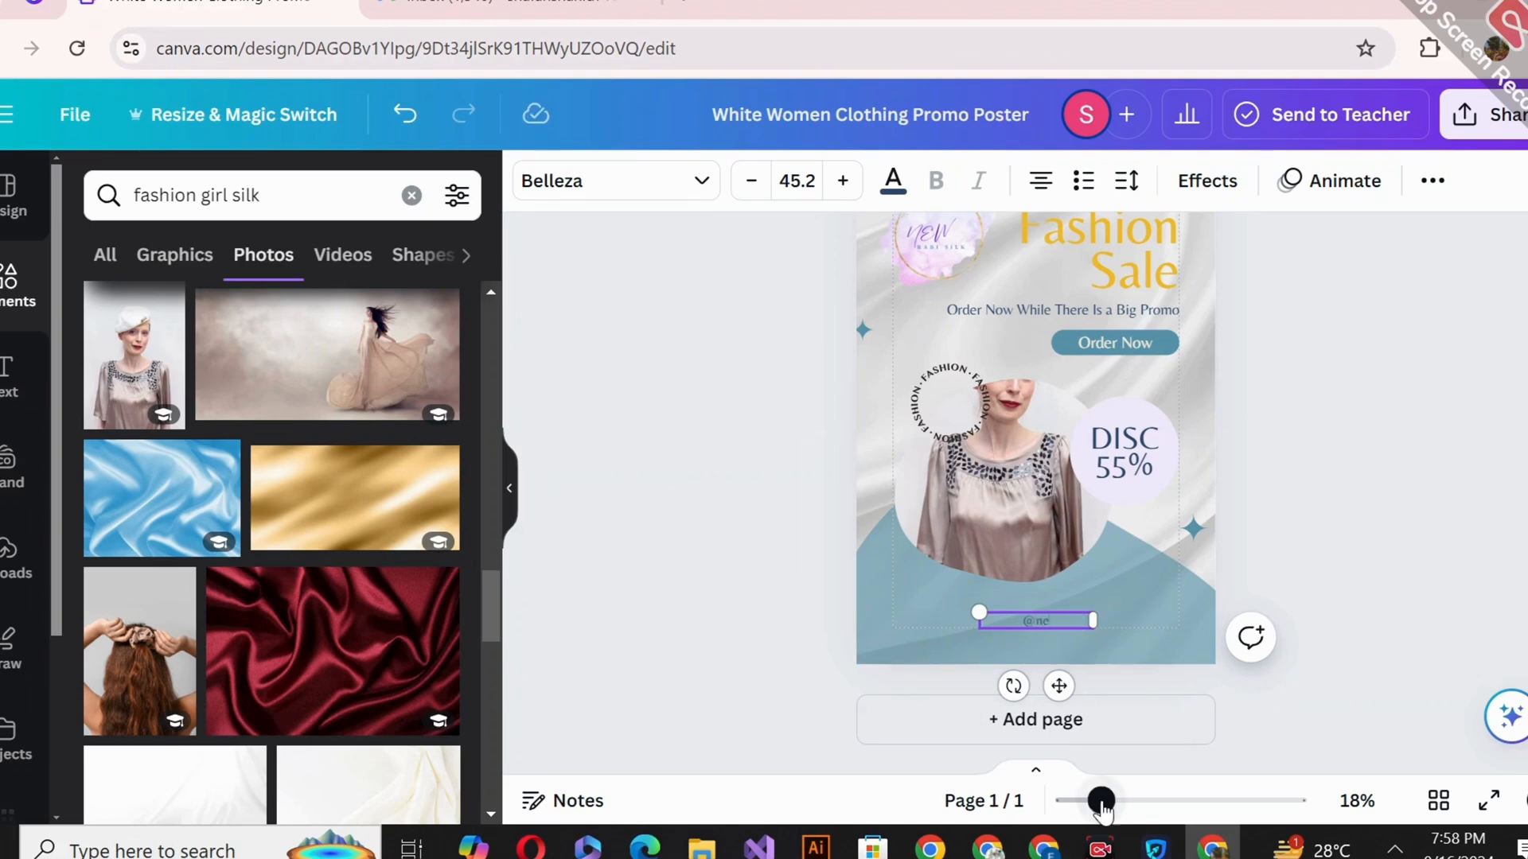
pyautogui.scroll(2, 1079, 623)
pyautogui.scroll(-2, 1087, 581)
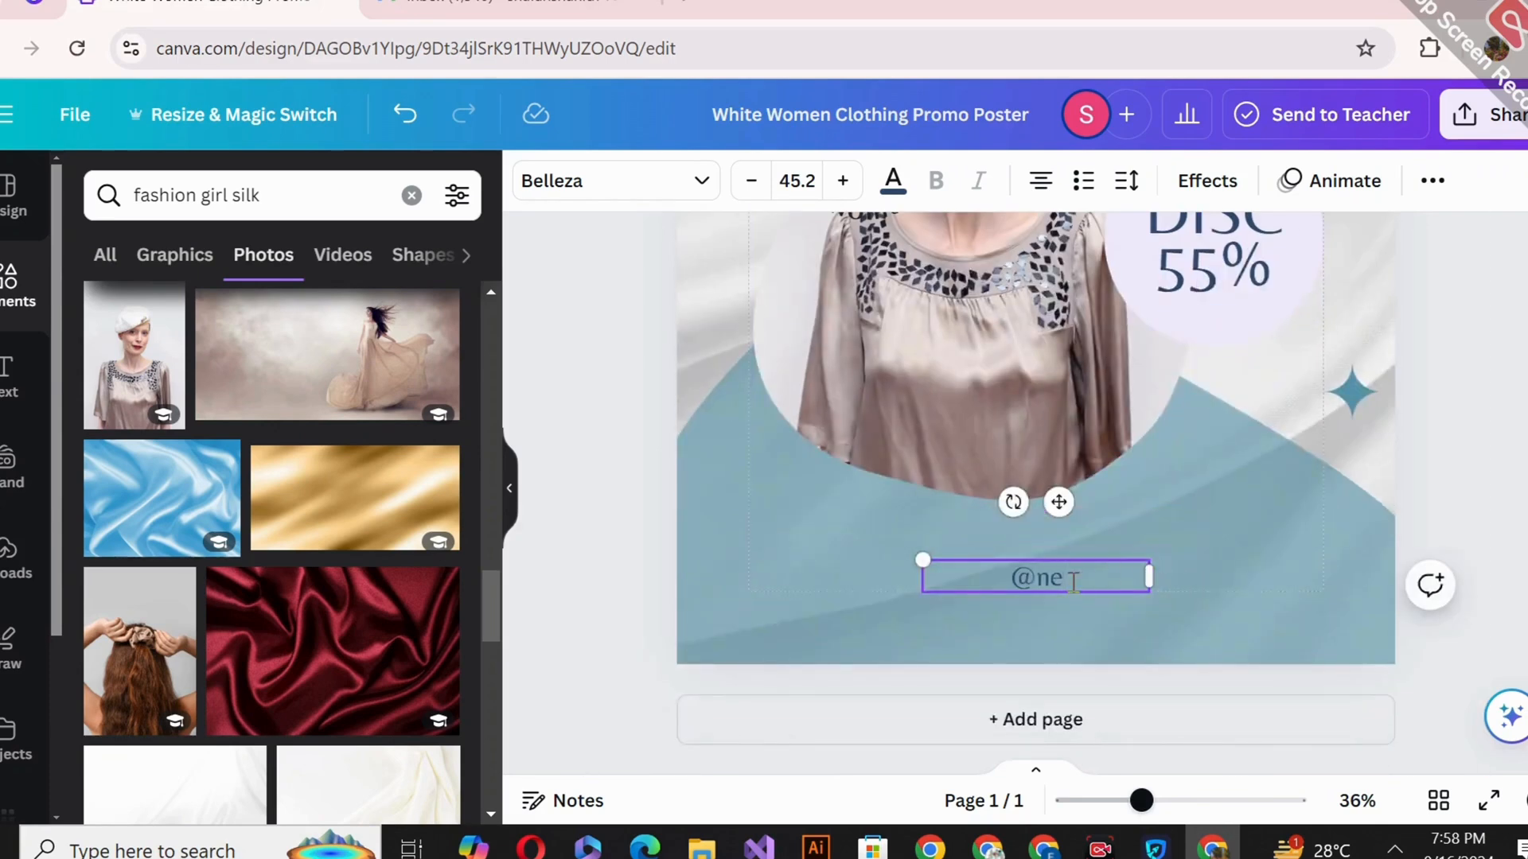
pyautogui.write('il')
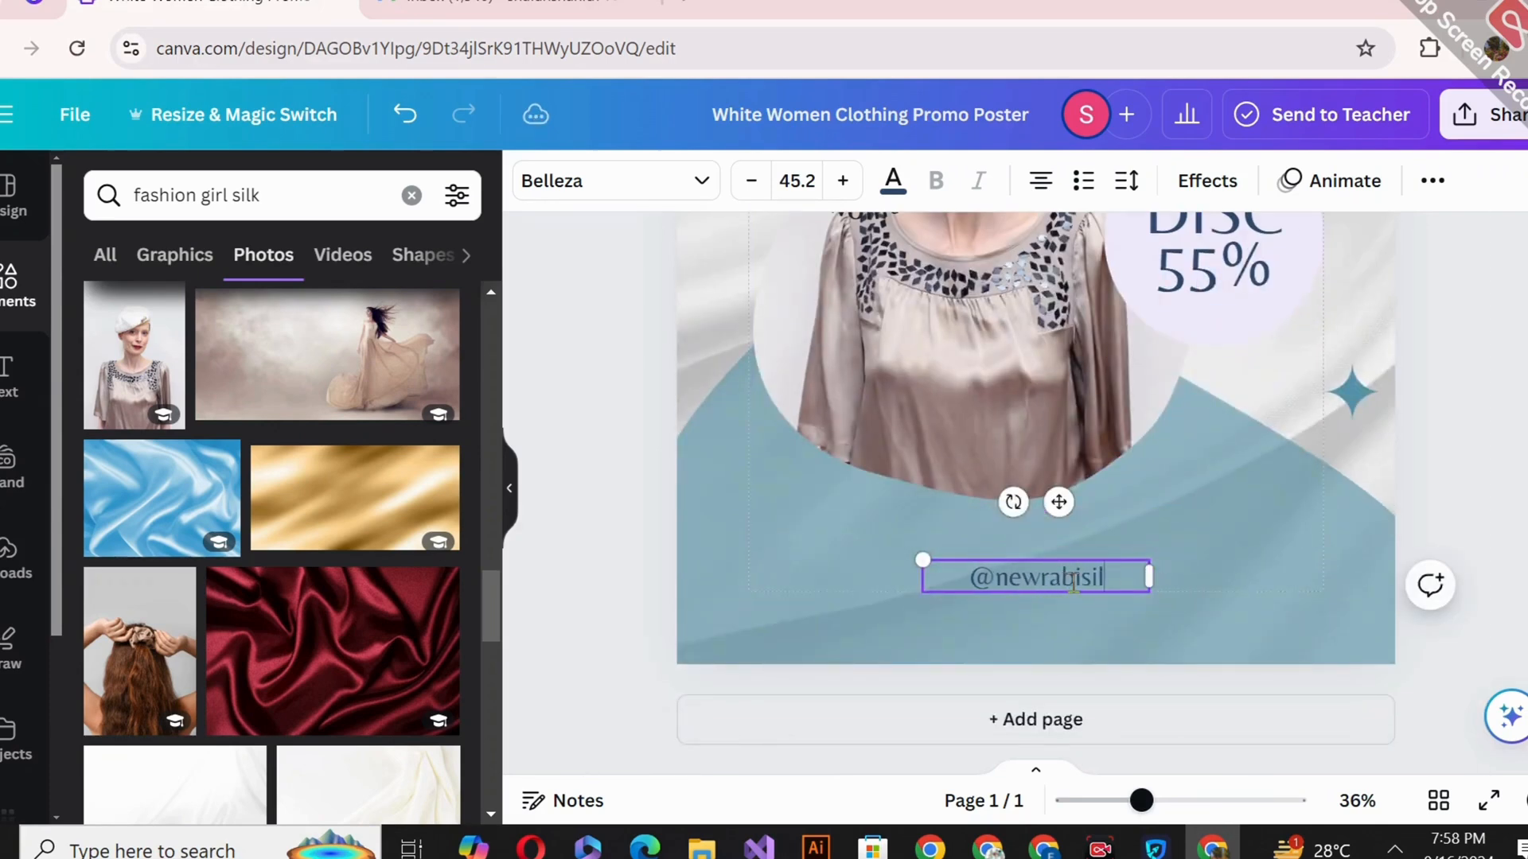
pyautogui.write('k')
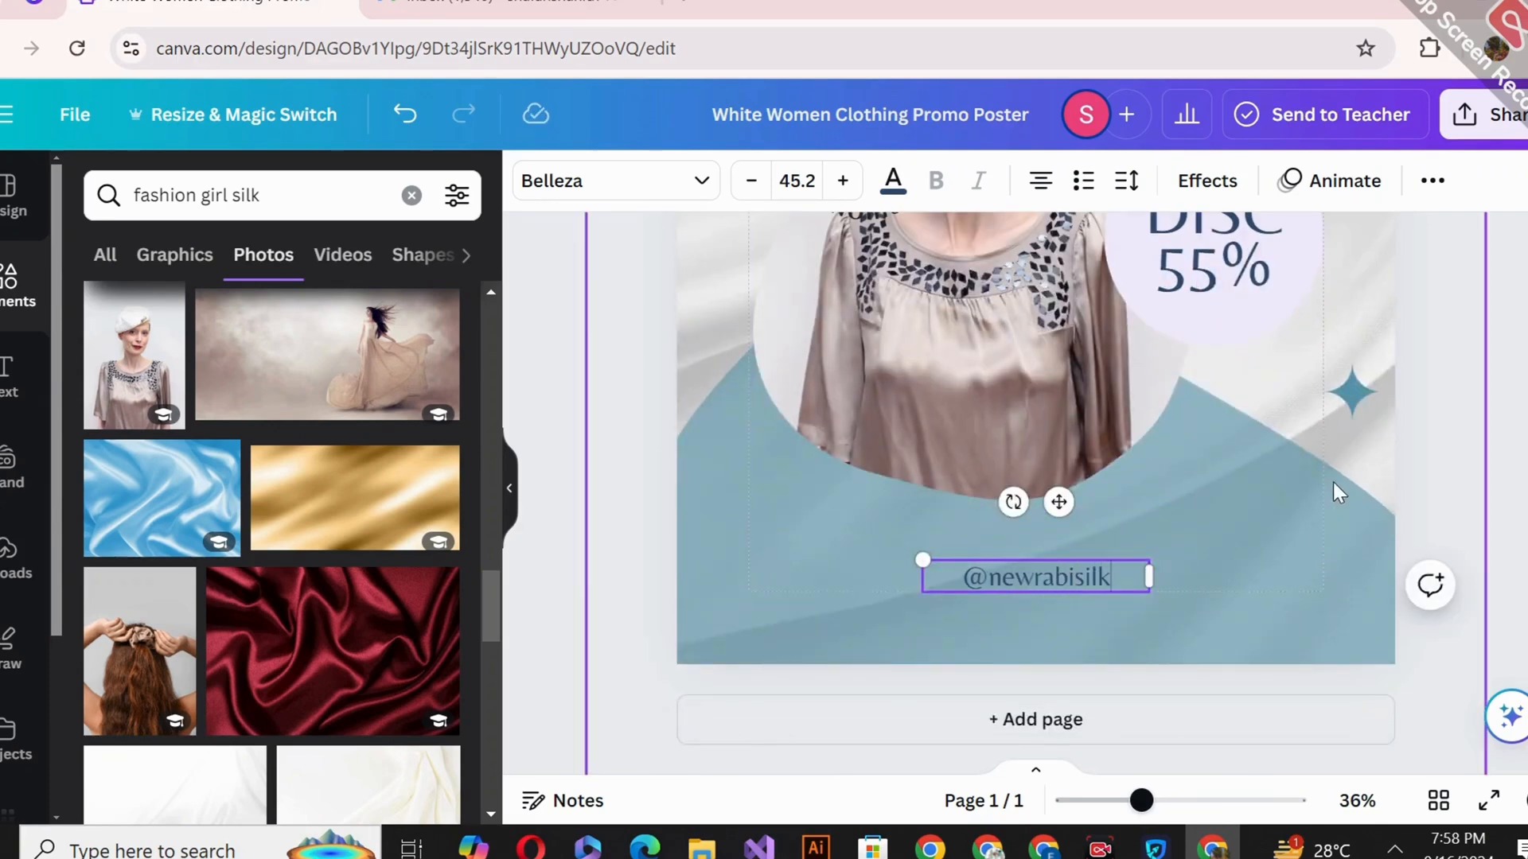
pyautogui.click(1333, 493)
pyautogui.moveTo(1087, 584); pyautogui.dragTo(1082, 555)
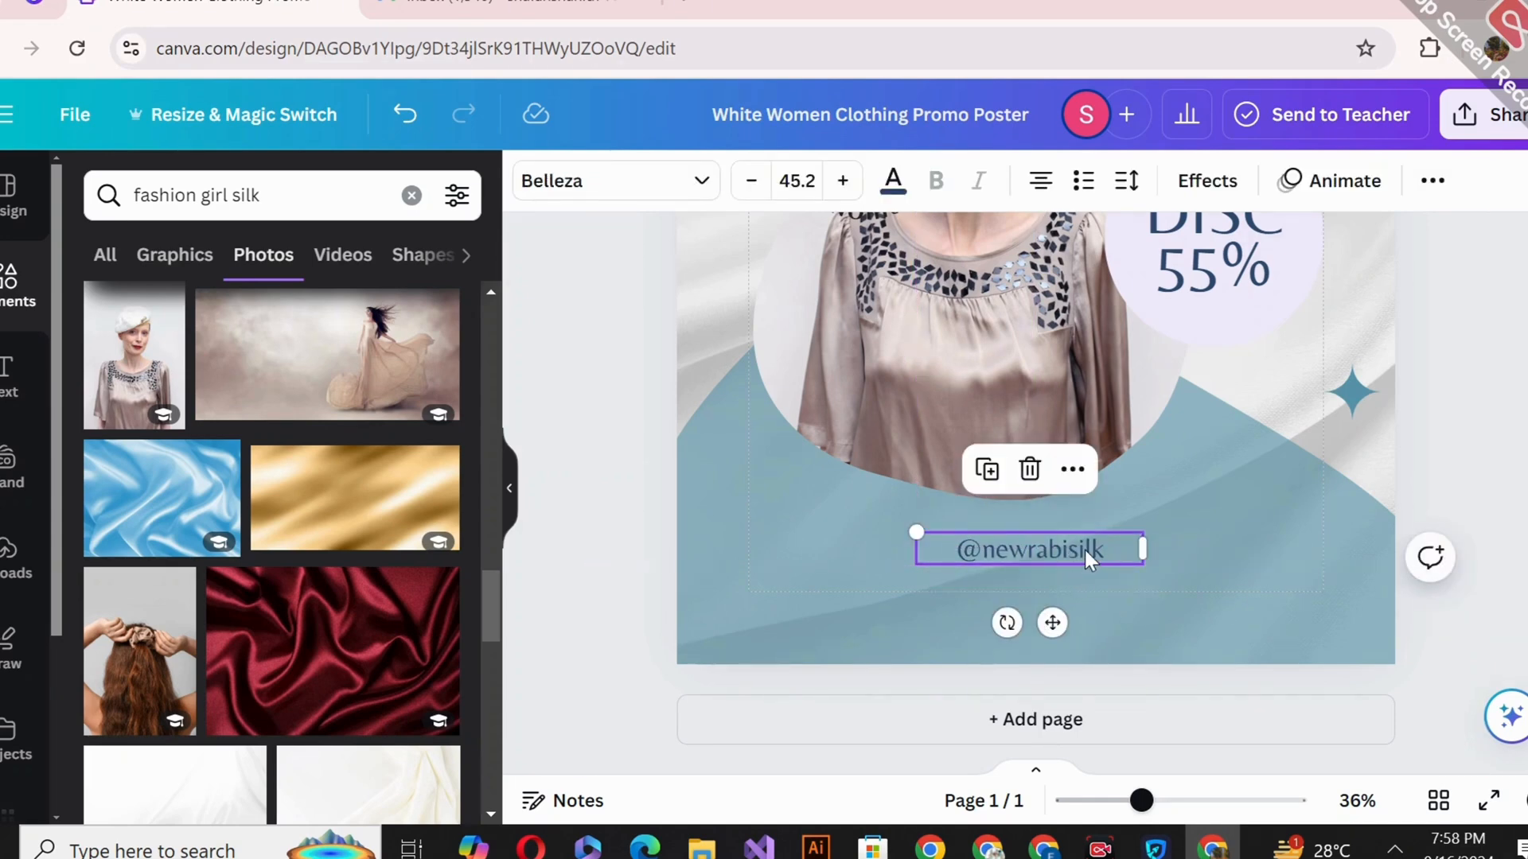
pyautogui.click(1073, 470)
pyautogui.click(1122, 135)
pyautogui.click(1173, 627)
pyautogui.rightClick(1173, 627)
pyautogui.click(1224, 330)
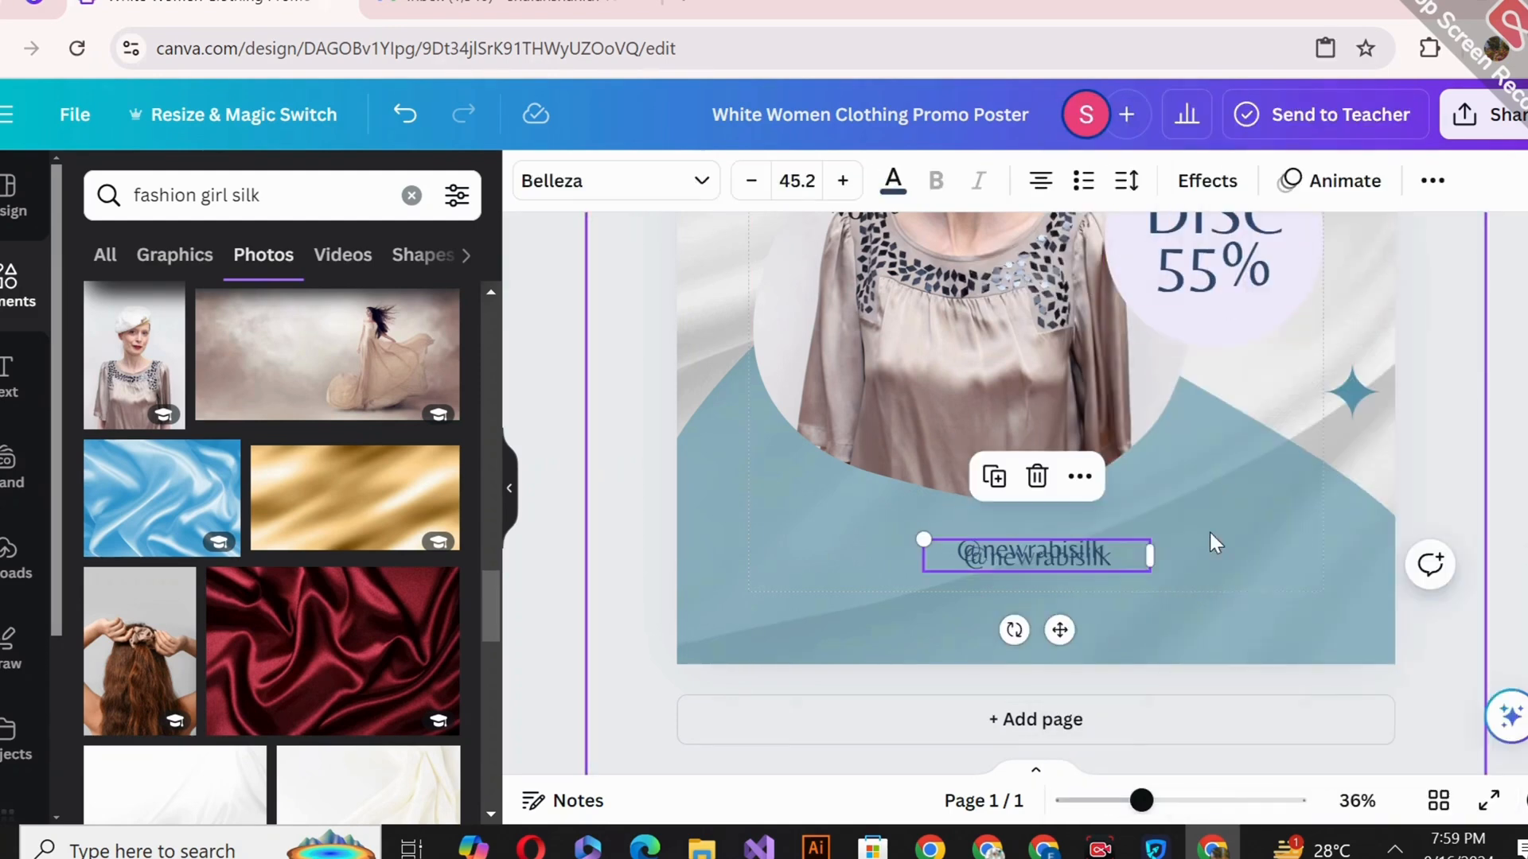
pyautogui.moveTo(1048, 560); pyautogui.dragTo(1041, 573)
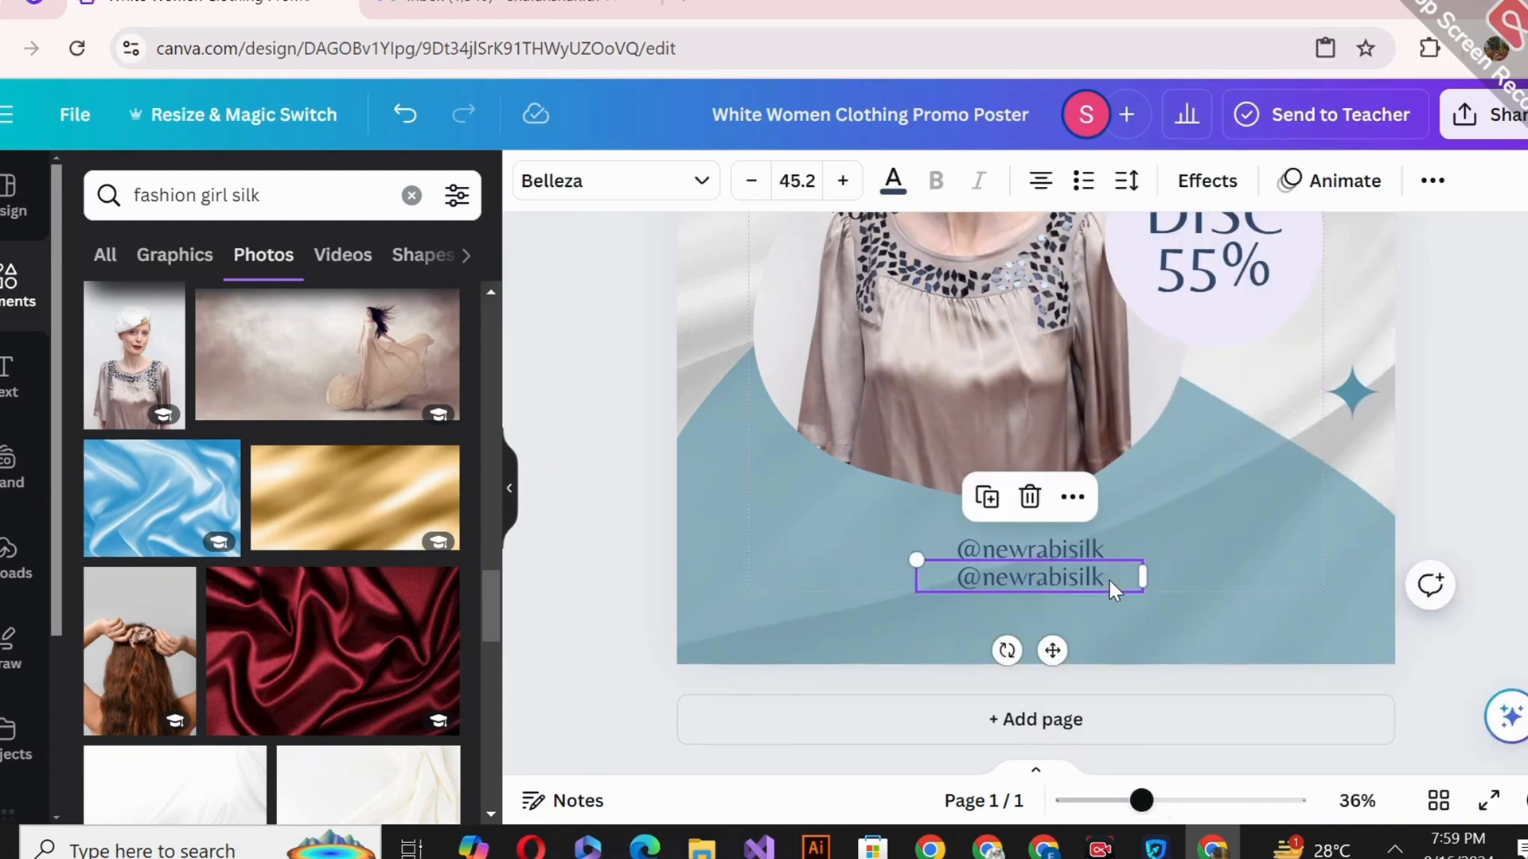
# Change the copied handle line to read "newrabisilk.com"
pyautogui.doubleClick(1021, 588)
pyautogui.click(985, 579)
pyautogui.press('BackSpace')
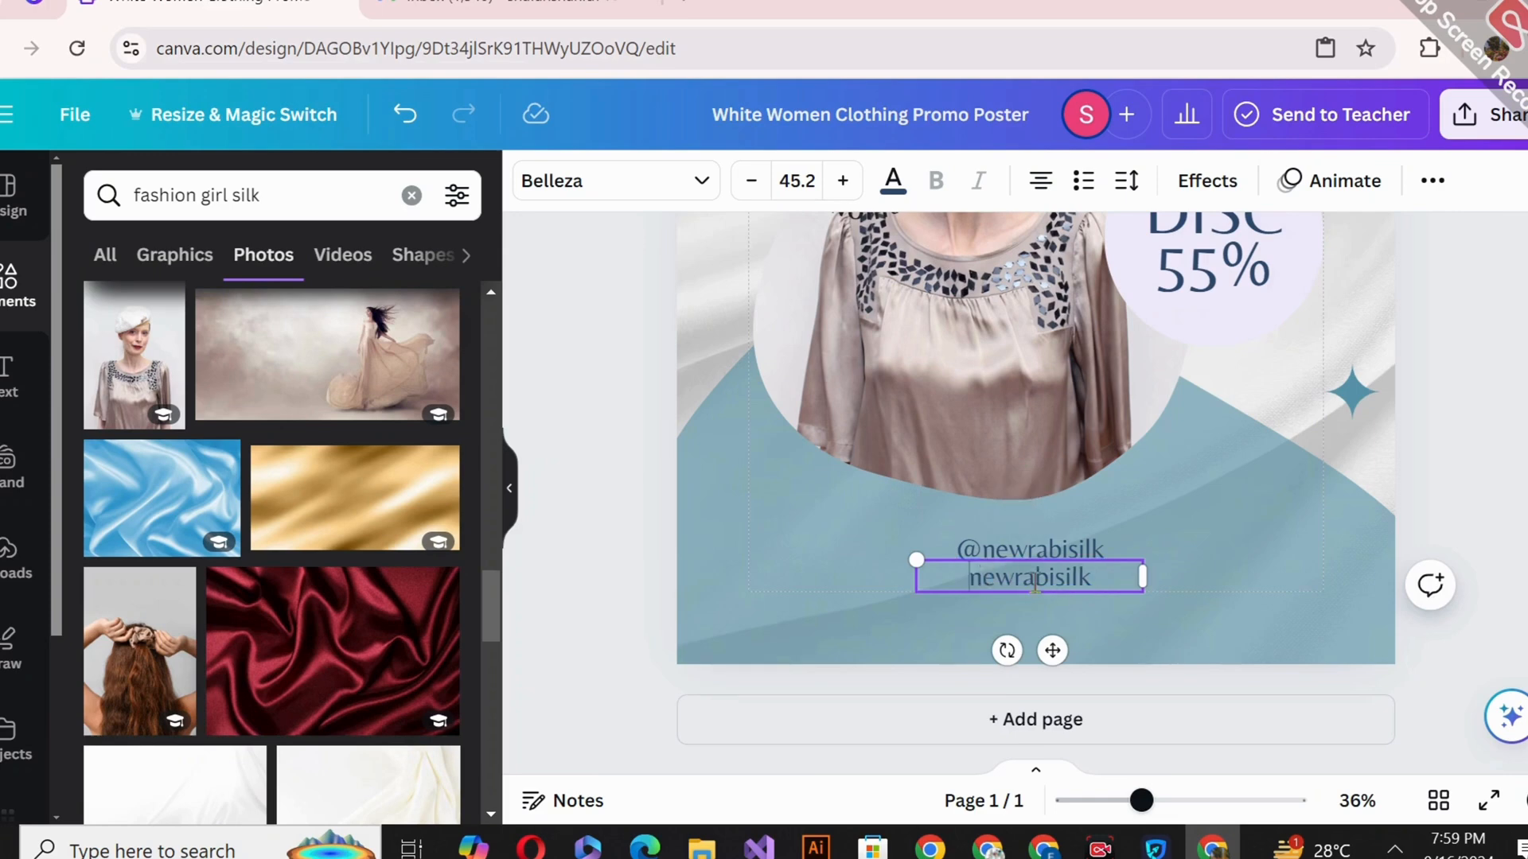
pyautogui.write('.com')
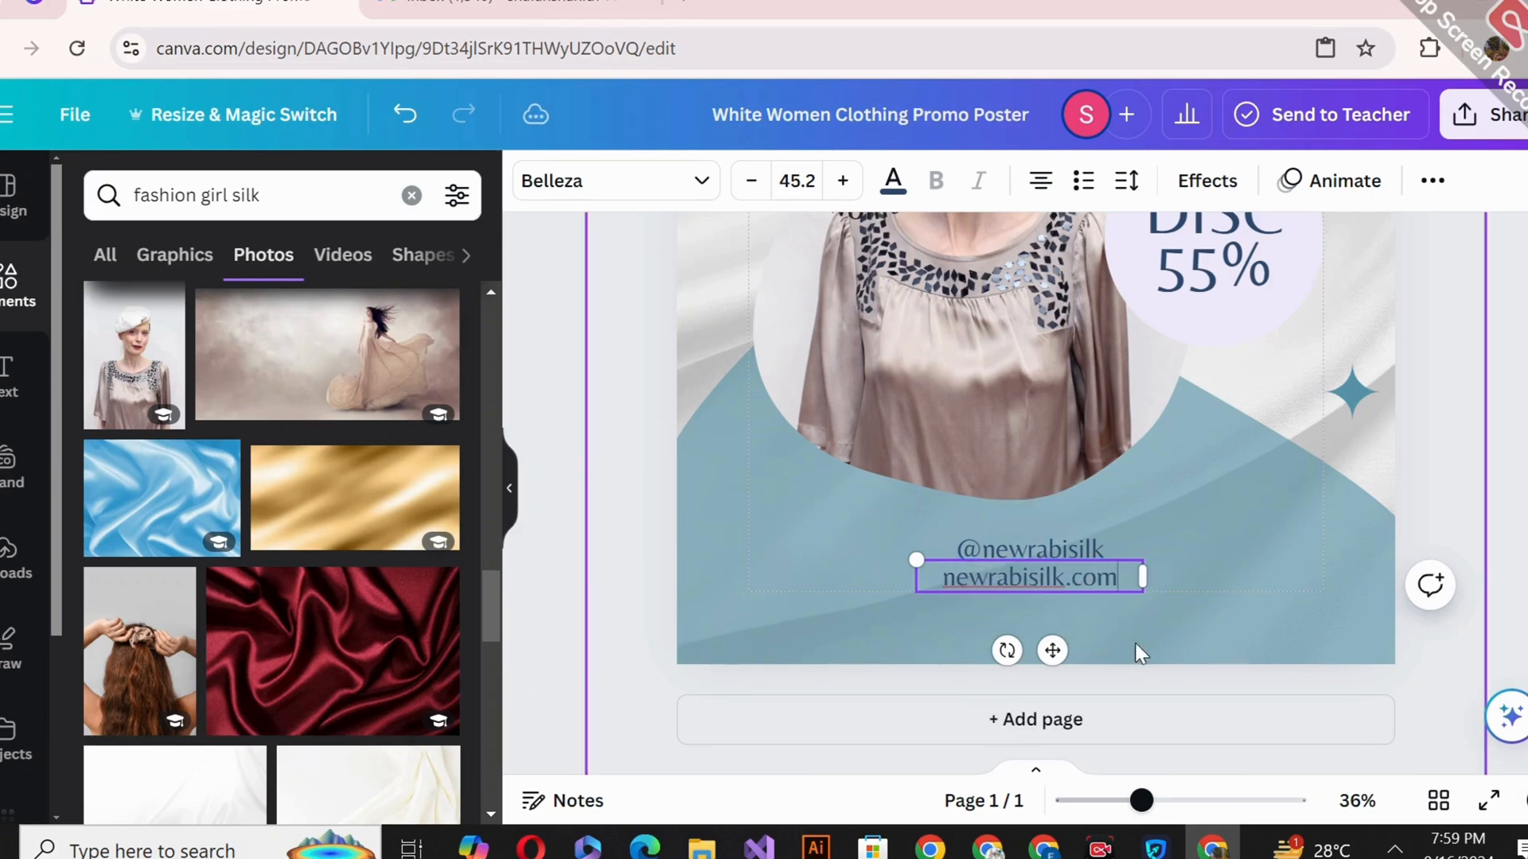
pyautogui.click(1181, 572)
# Enlarge the model's photo inside its rounded frame and reposition it within the crop
pyautogui.scroll(-4, 1229, 716)
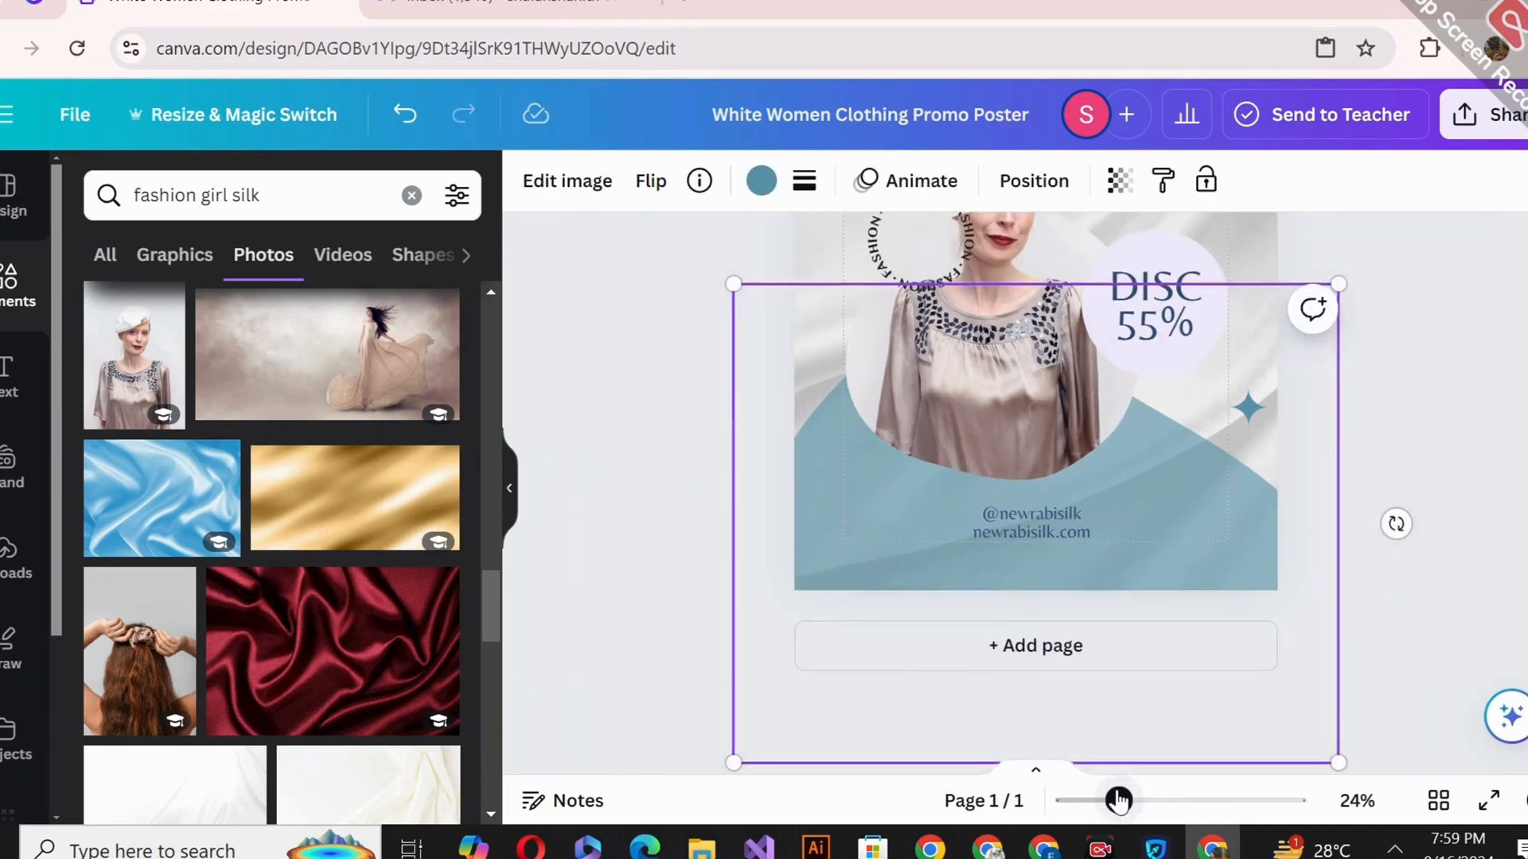
pyautogui.scroll(-2, 1340, 508)
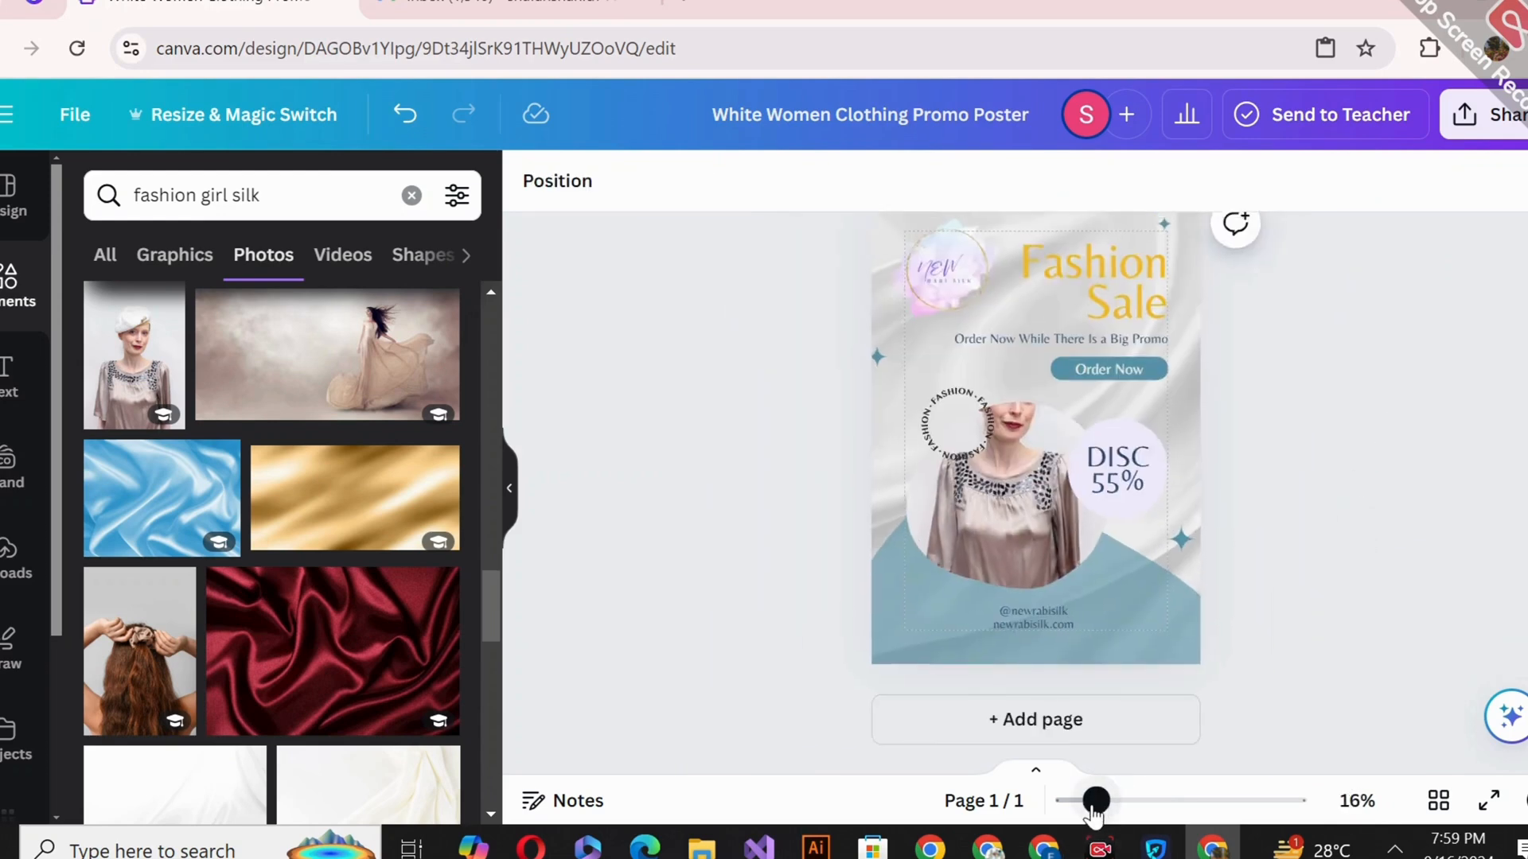
pyautogui.click(1035, 552)
pyautogui.doubleClick(1034, 551)
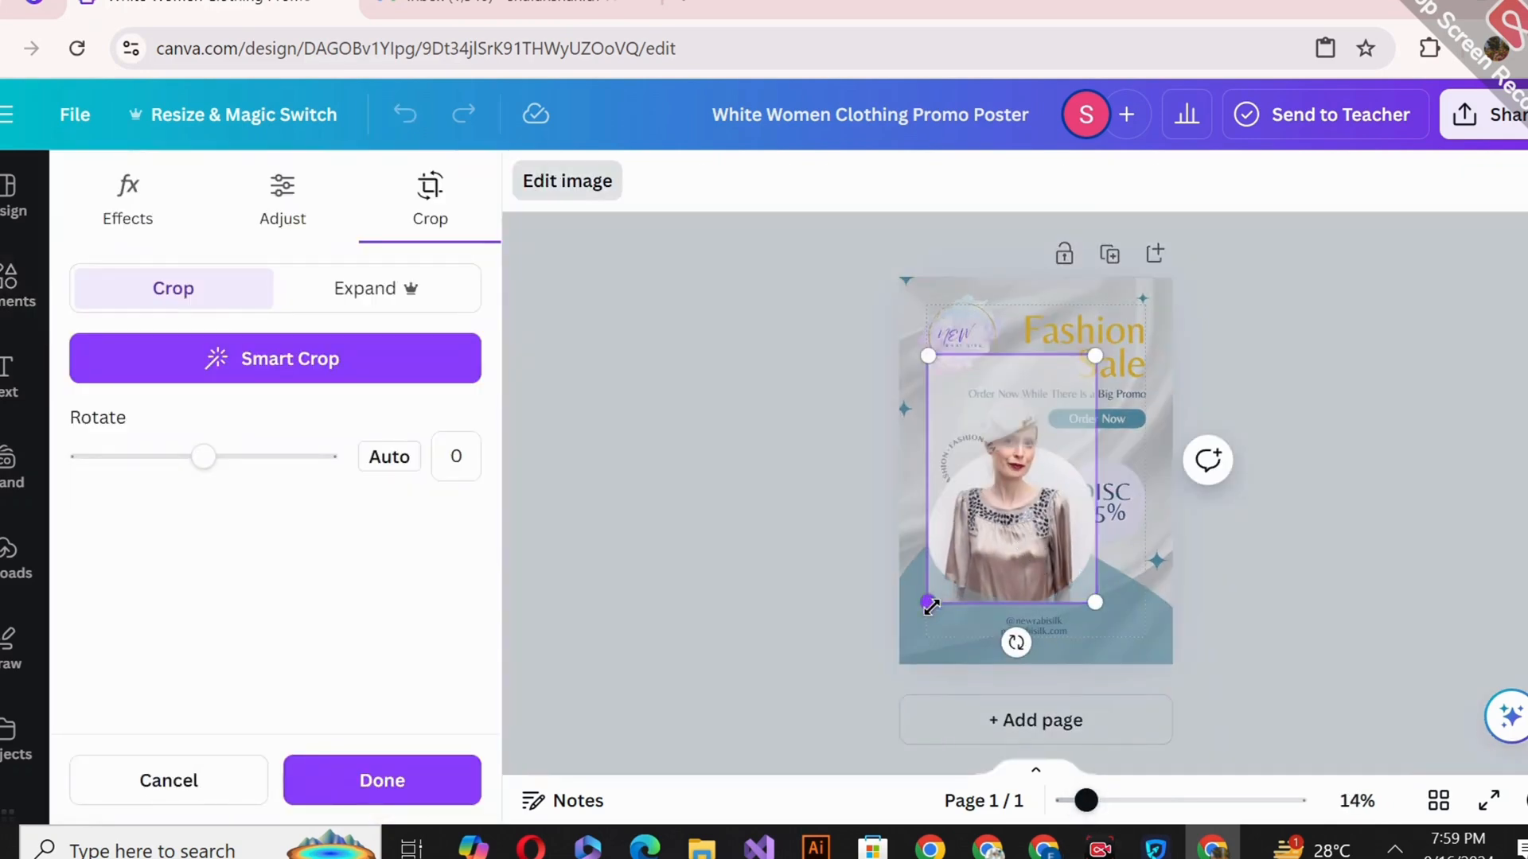
pyautogui.moveTo(931, 603); pyautogui.dragTo(905, 639)
pyautogui.moveTo(1006, 520); pyautogui.dragTo(1025, 491)
pyautogui.click(1299, 552)
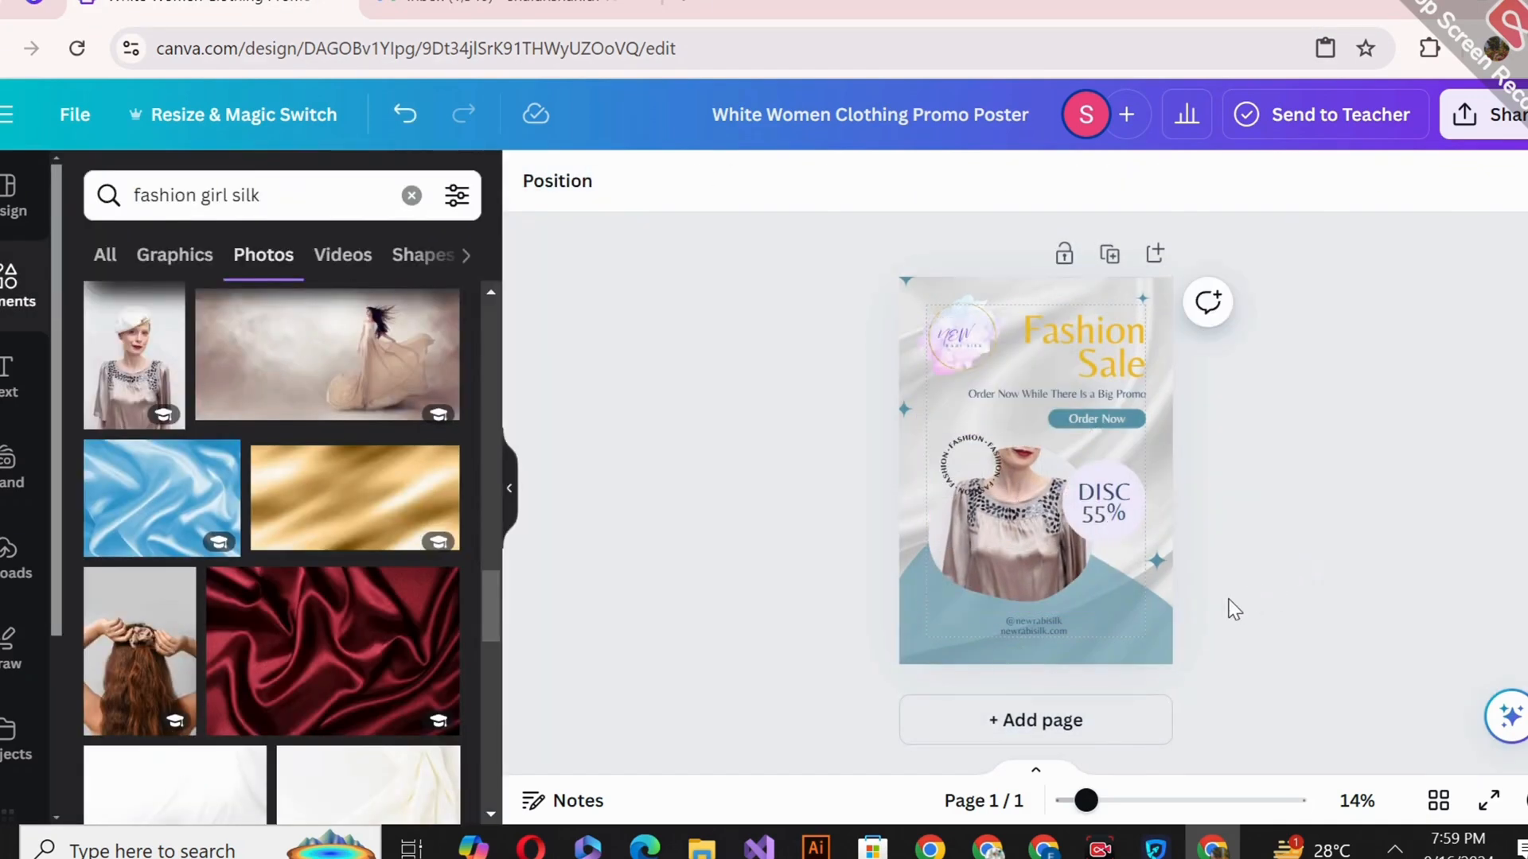
# Set the transparency of the white silk background photo to 73
pyautogui.moveTo(1084, 802); pyautogui.dragTo(1104, 801)
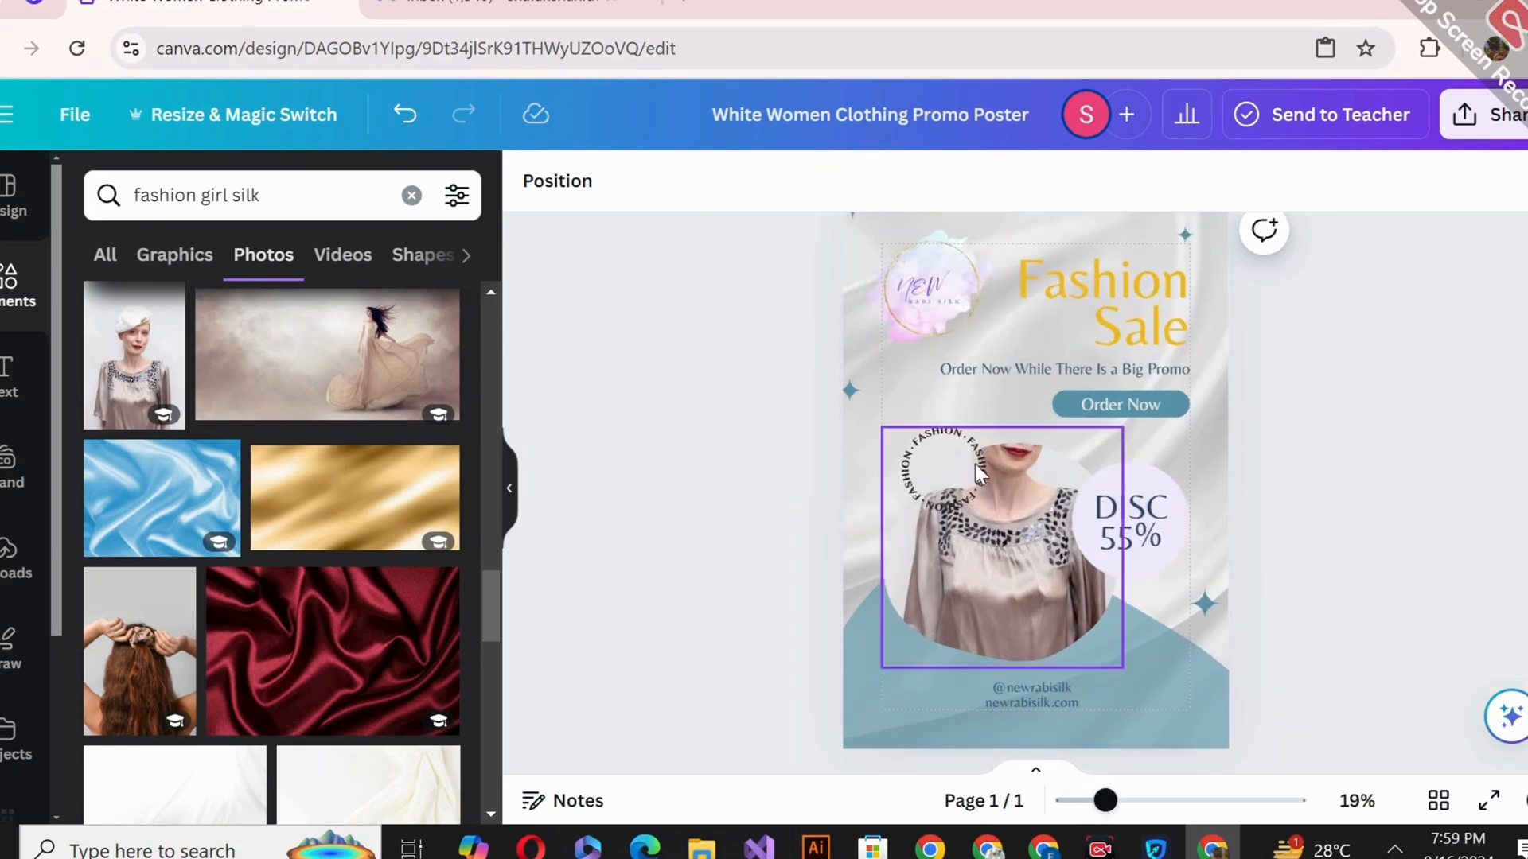
pyautogui.click(860, 432)
pyautogui.click(1076, 180)
pyautogui.moveTo(989, 285); pyautogui.dragTo(960, 295)
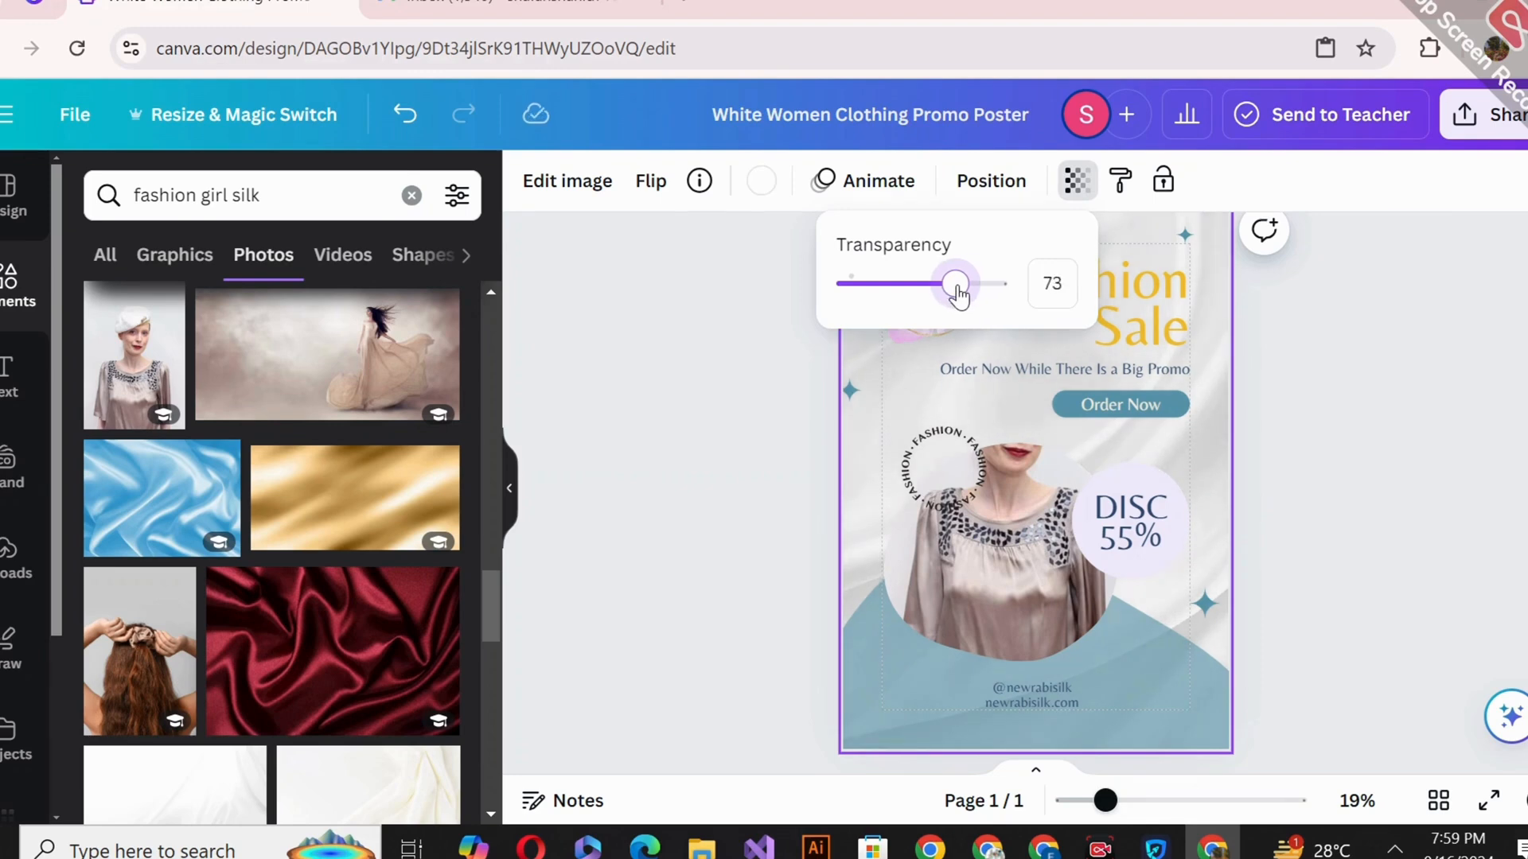
# Add the pink and purple silk photo from the "fashion girl silk" results and set it as the poster's background
pyautogui.scroll(-5, 270, 456)
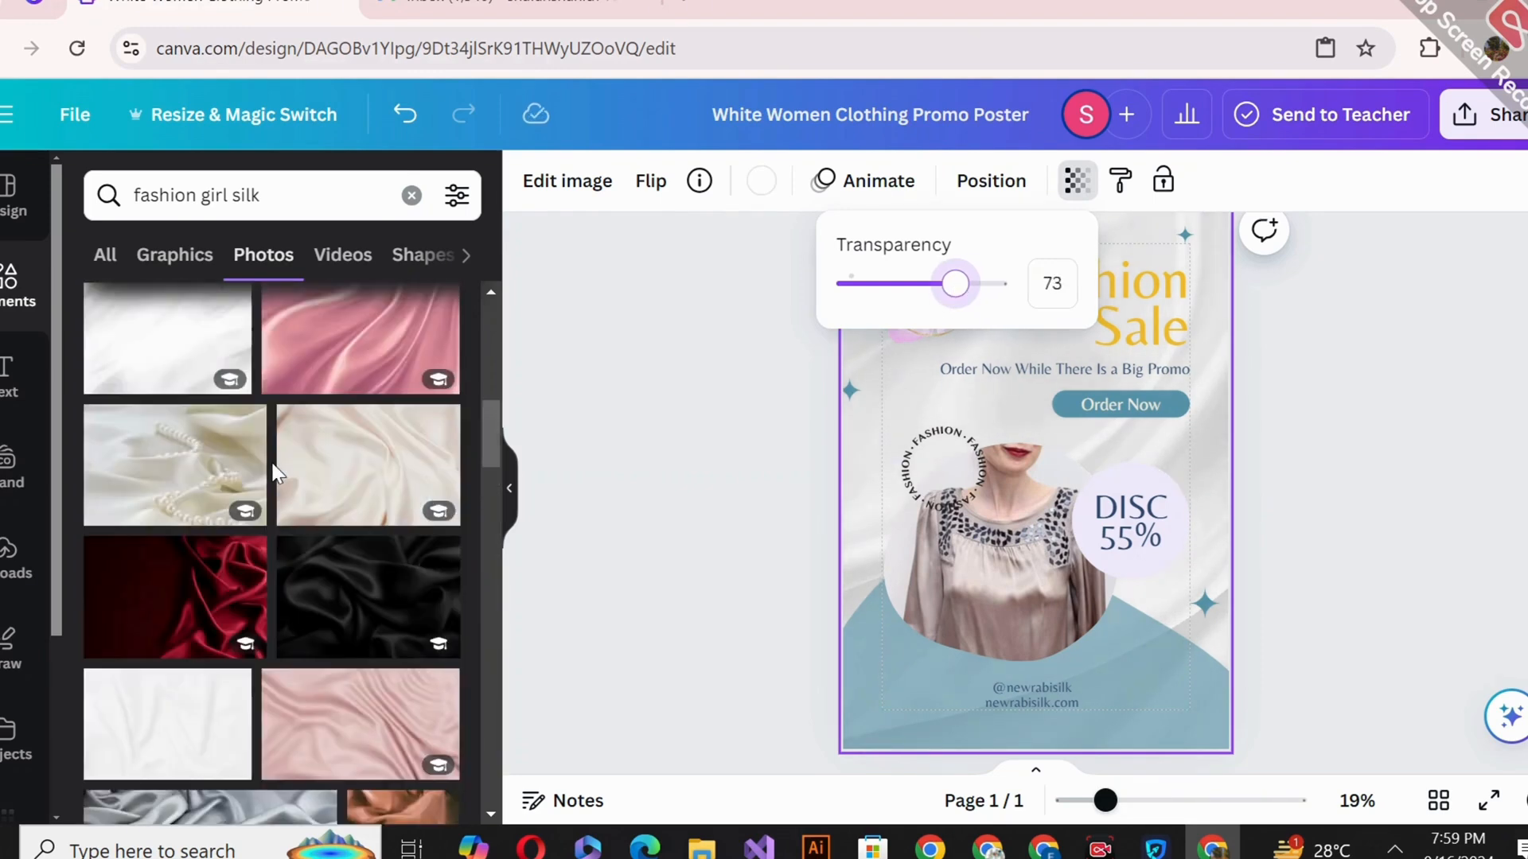
pyautogui.scroll(-3, 273, 472)
pyautogui.moveTo(228, 422); pyautogui.dragTo(936, 411)
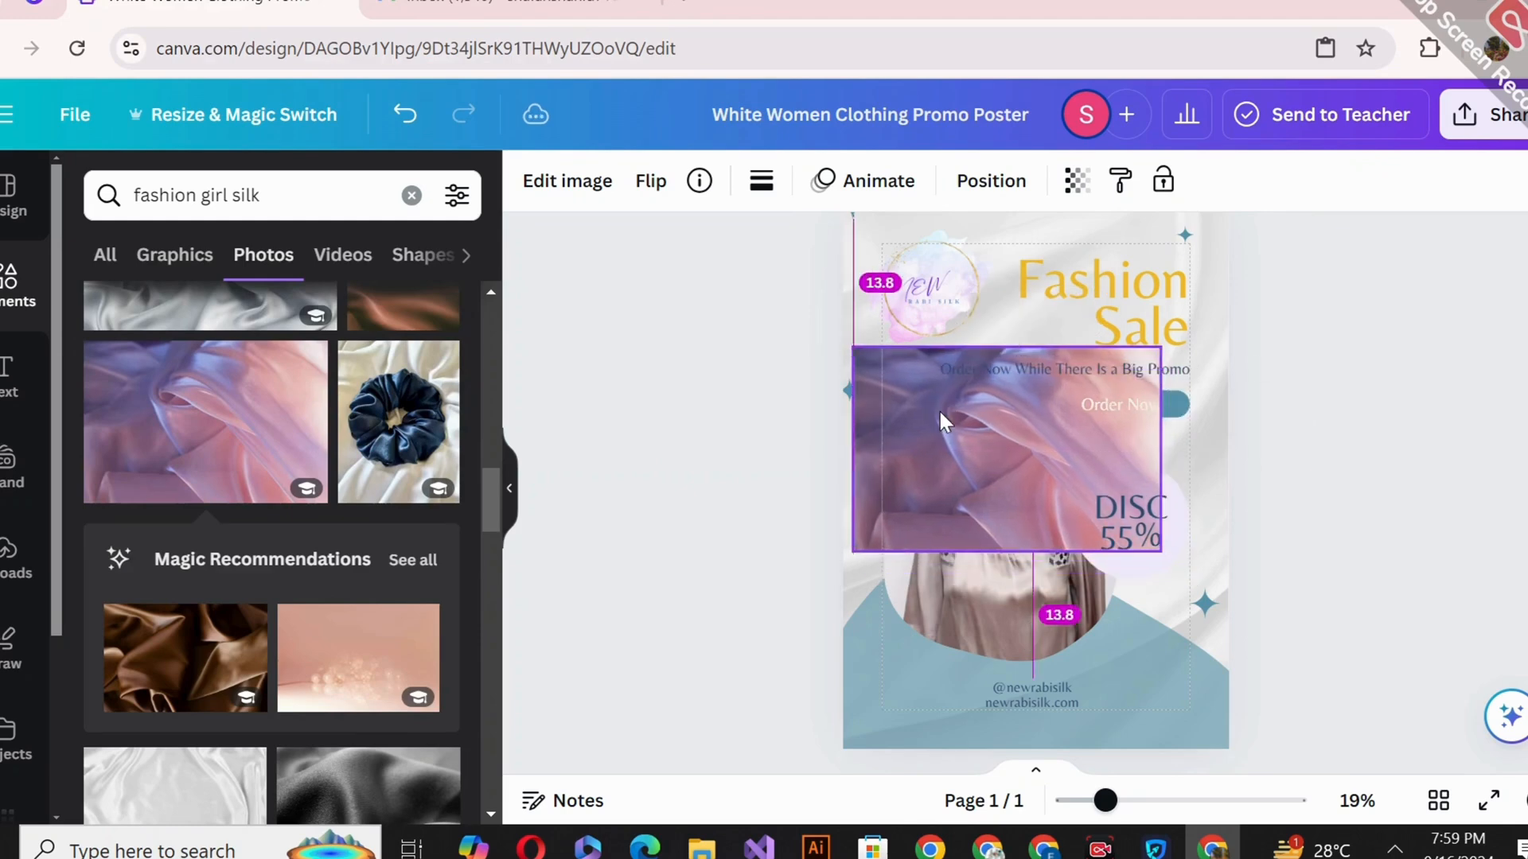
pyautogui.rightClick(937, 411)
pyautogui.click(1061, 783)
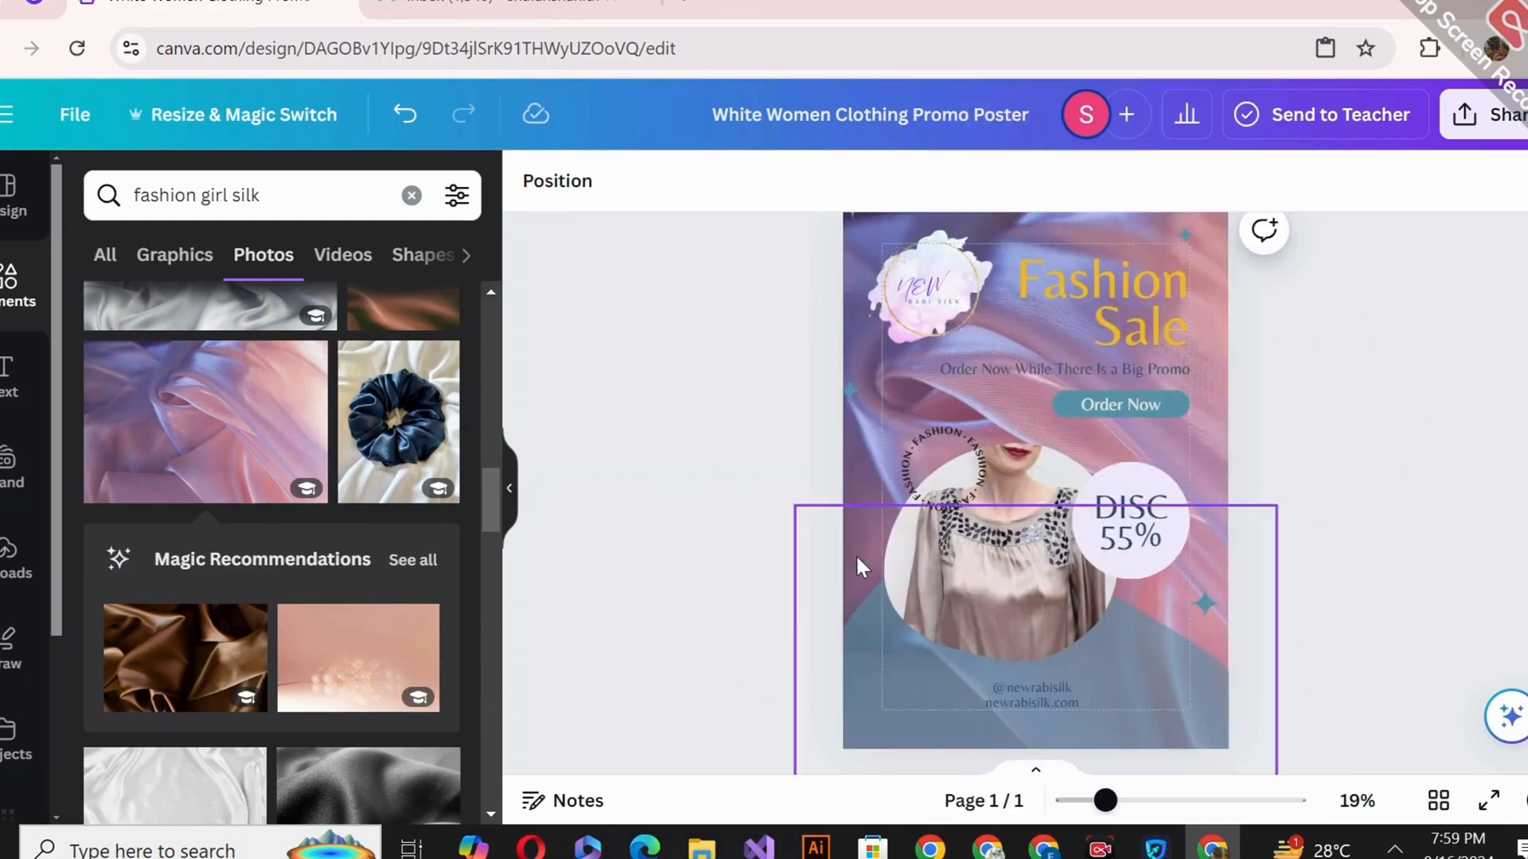
# Set the transparency of the pink and purple silk background to 56
pyautogui.click(867, 428)
pyautogui.click(1076, 180)
pyautogui.moveTo(1006, 314); pyautogui.dragTo(933, 313)
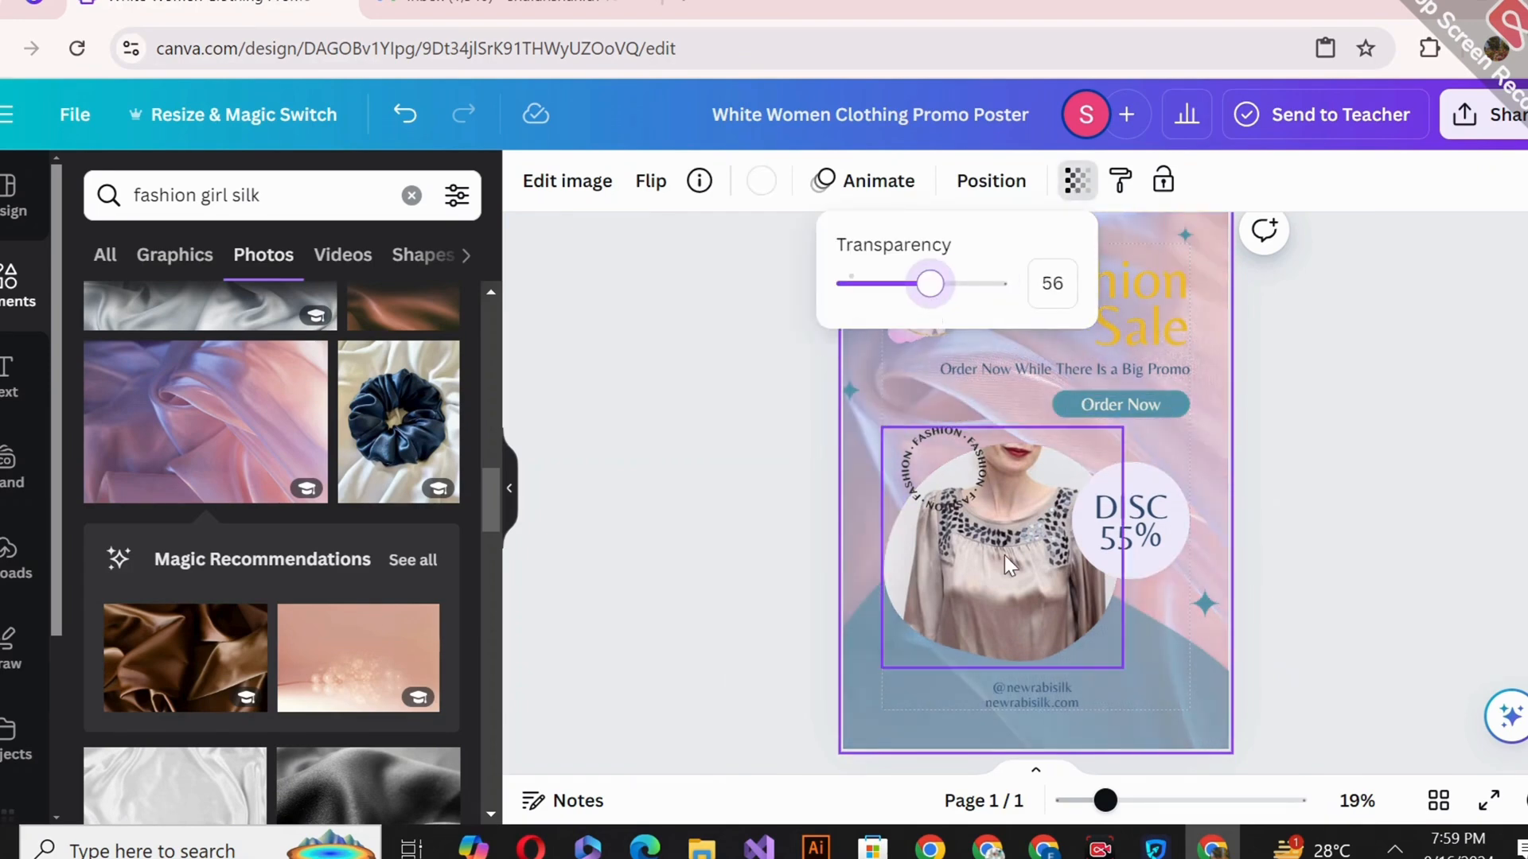
# Enlarge the model's photo a little more inside its frame and adjust its crop position
pyautogui.doubleClick(1002, 513)
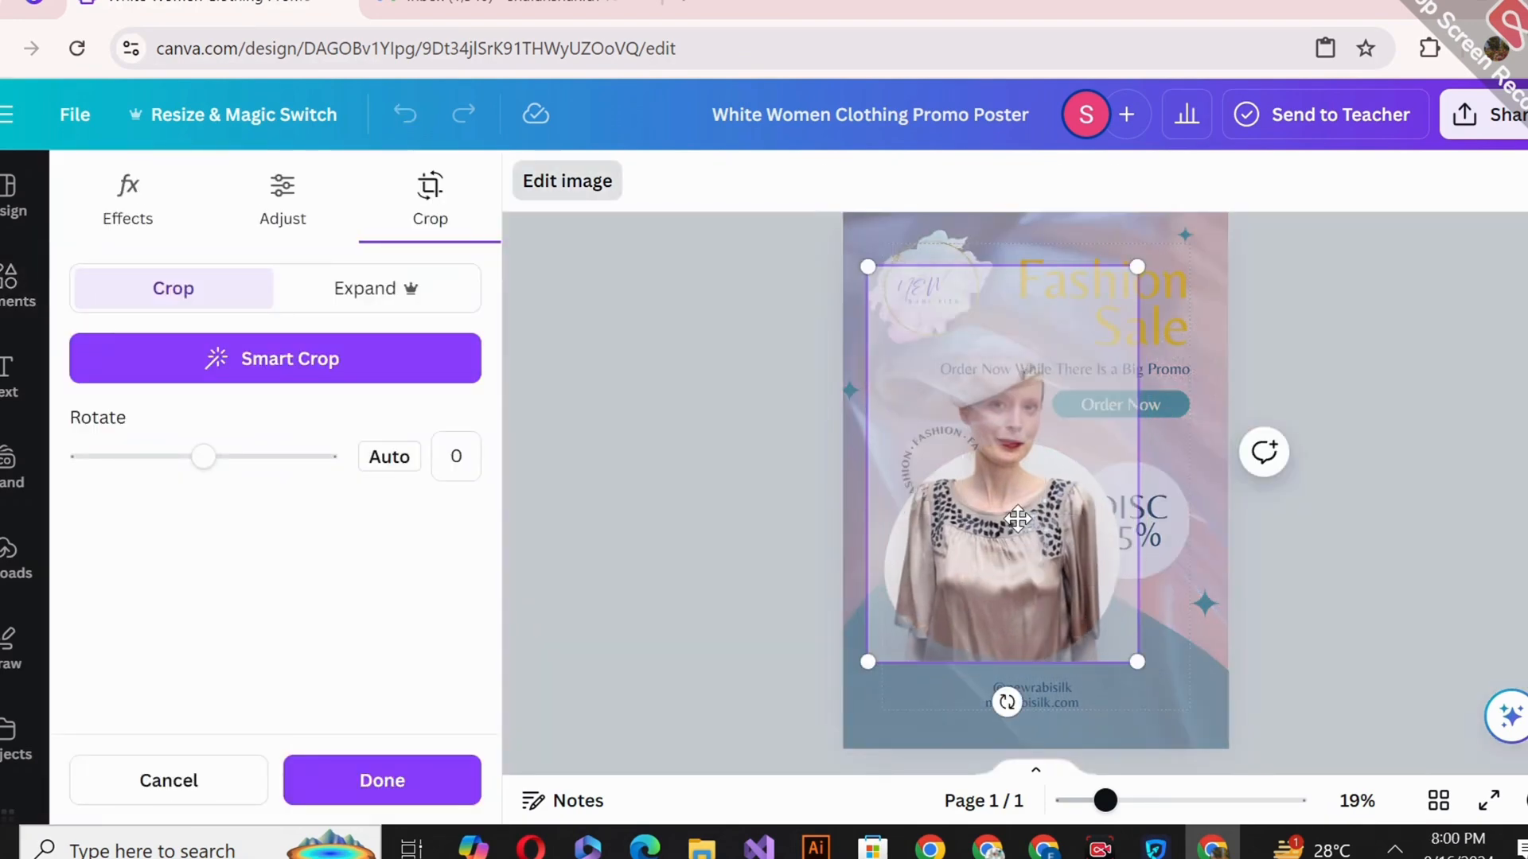
pyautogui.moveTo(870, 663); pyautogui.dragTo(861, 670)
pyautogui.moveTo(1011, 557); pyautogui.dragTo(1013, 564)
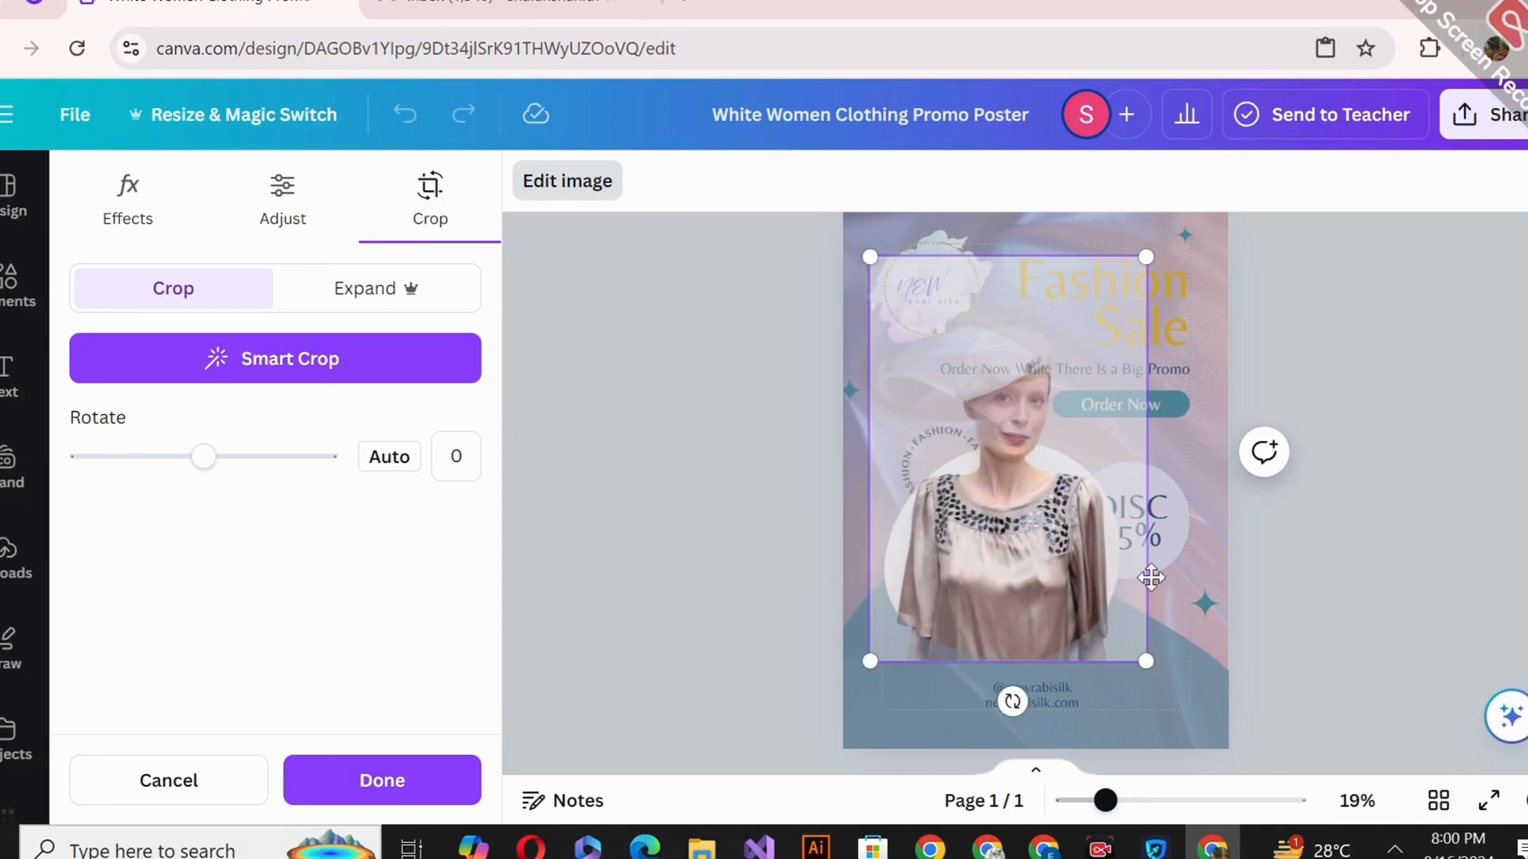
pyautogui.click(1294, 570)
pyautogui.click(1295, 569)
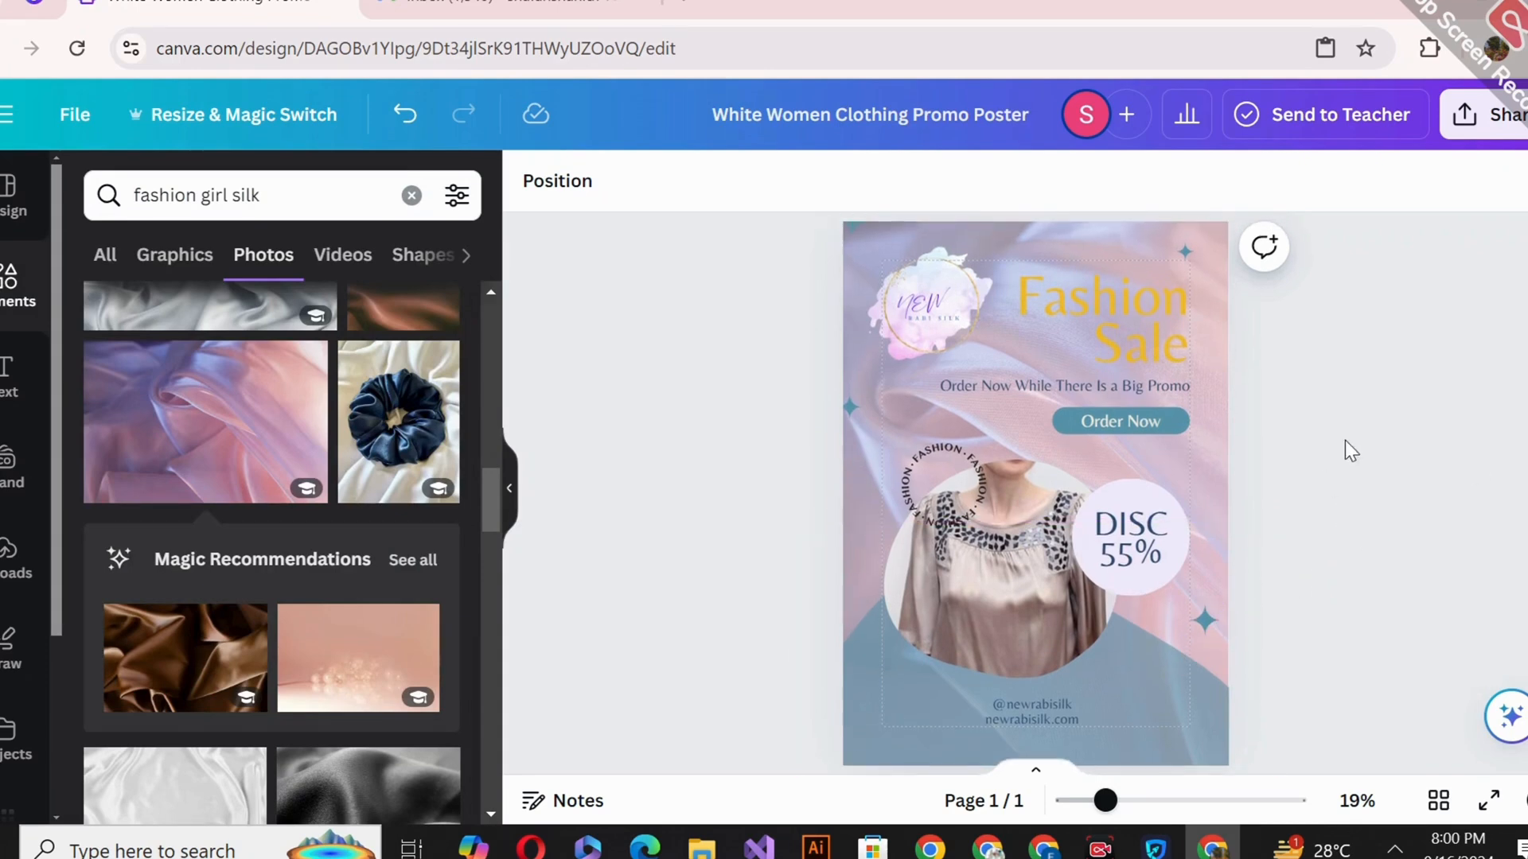
pyautogui.click(932, 463)
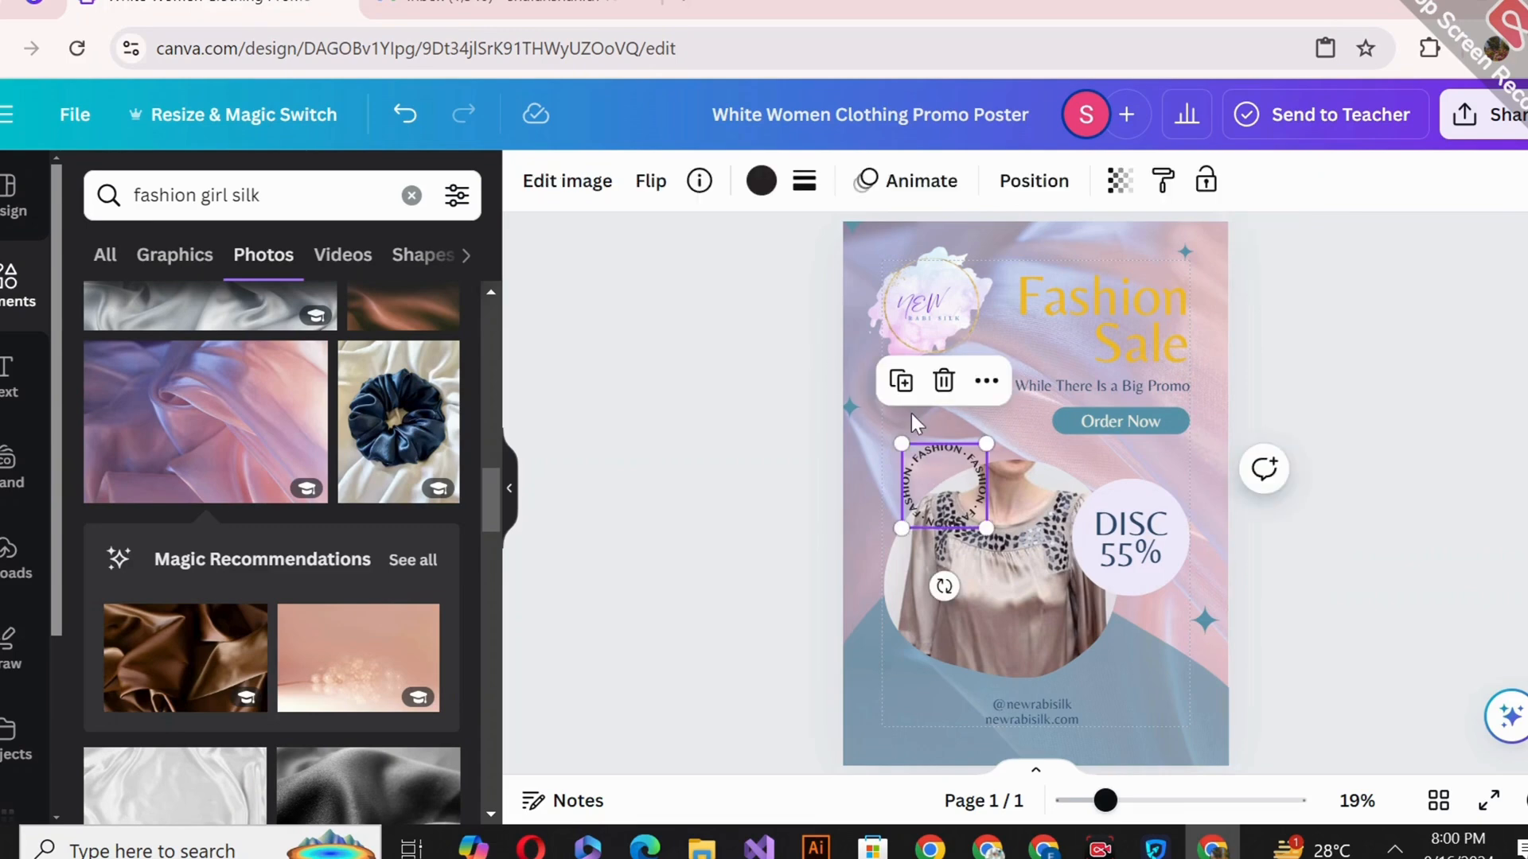
pyautogui.click(1361, 398)
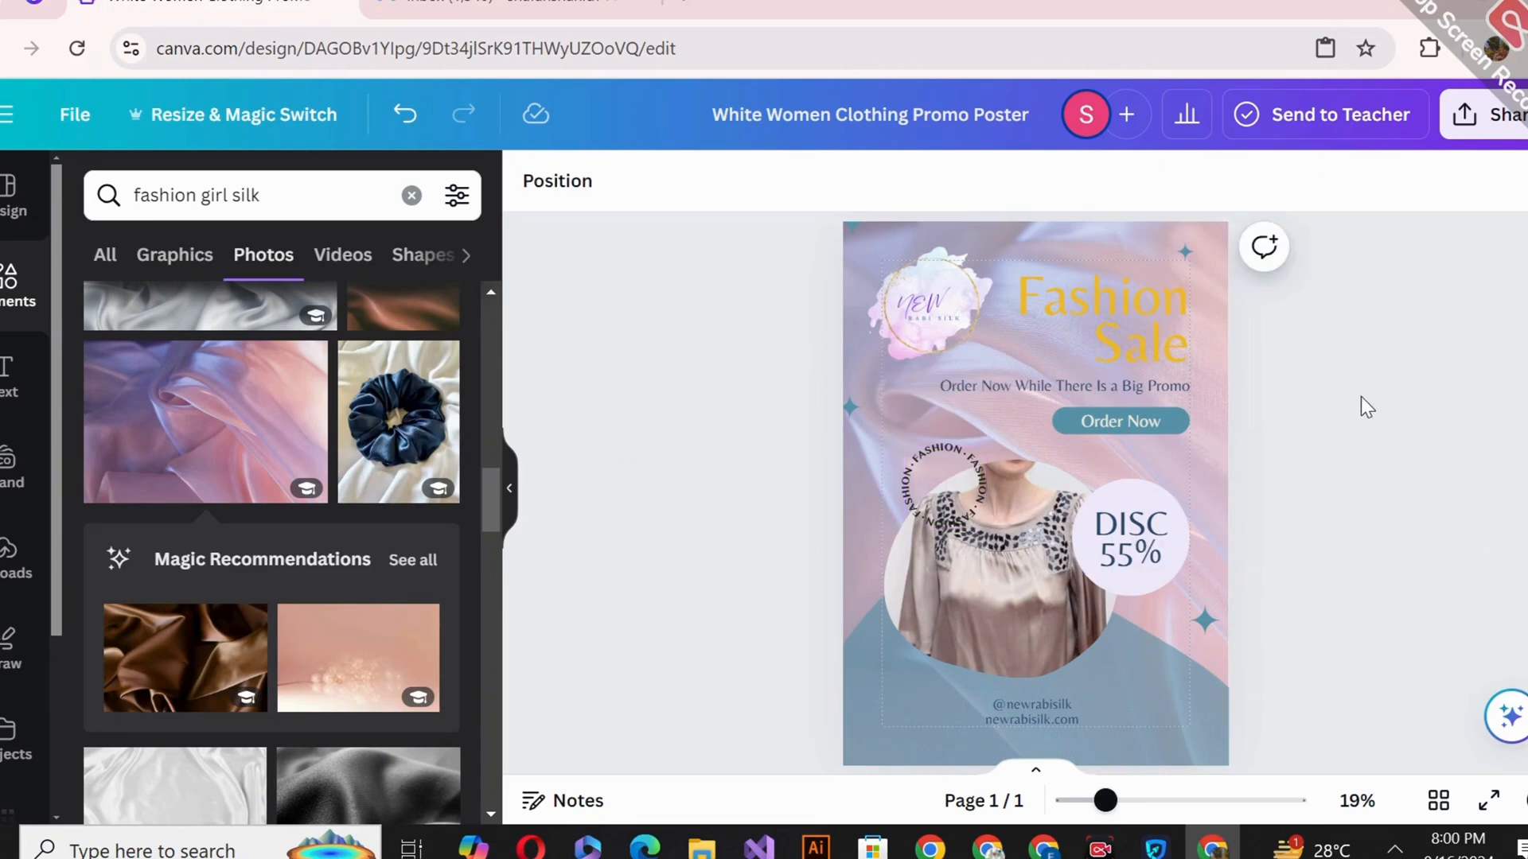
# Recolour the Fashion Sale heading to the brown-gold #ad8330 from the Nice Day Out palette
pyautogui.click(1123, 344)
pyautogui.click(889, 191)
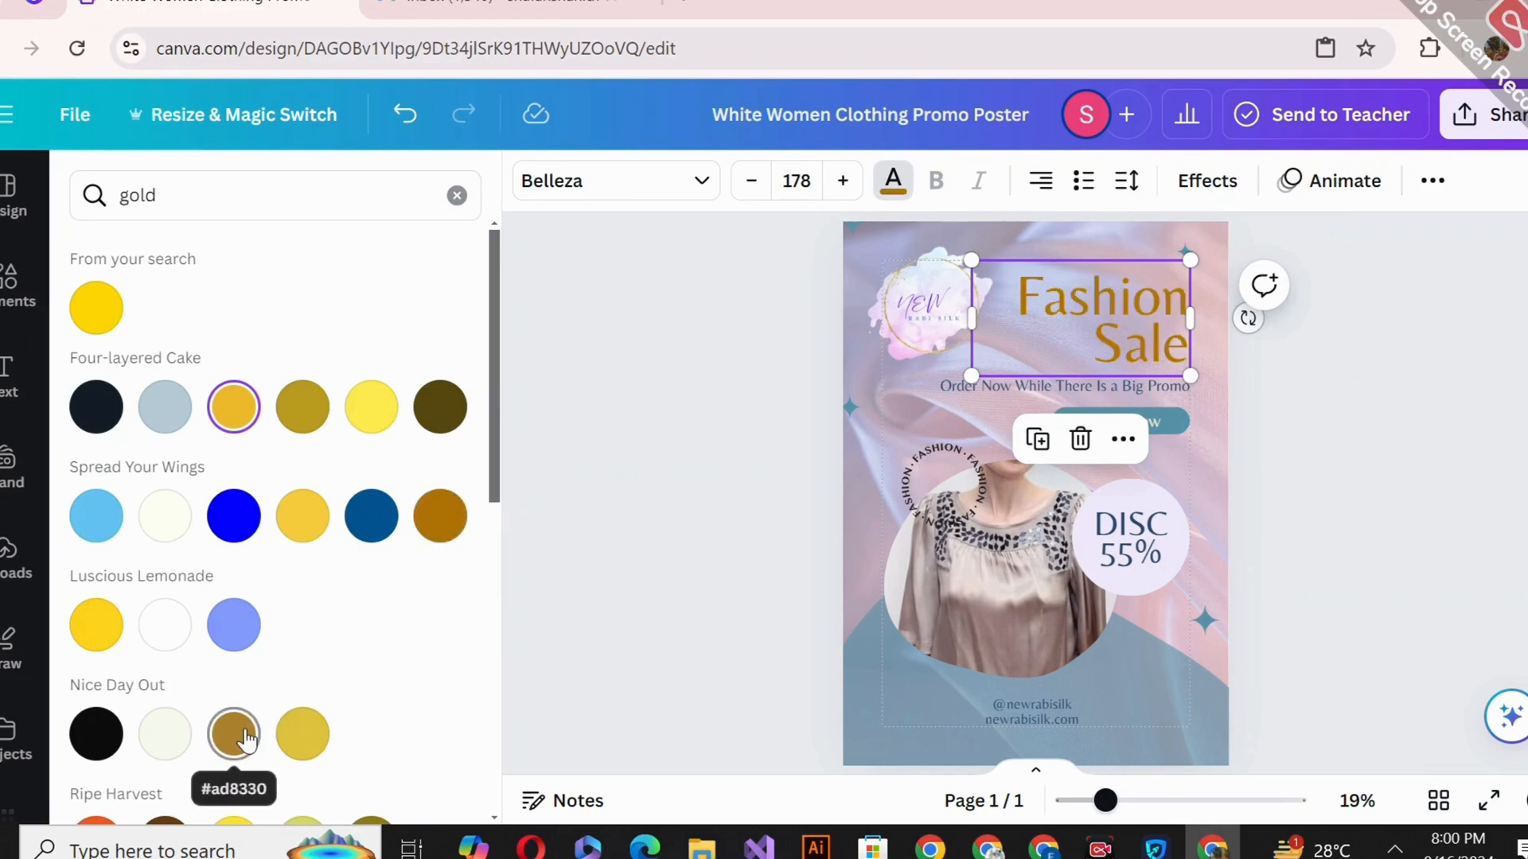
pyautogui.scroll(-8, 280, 684)
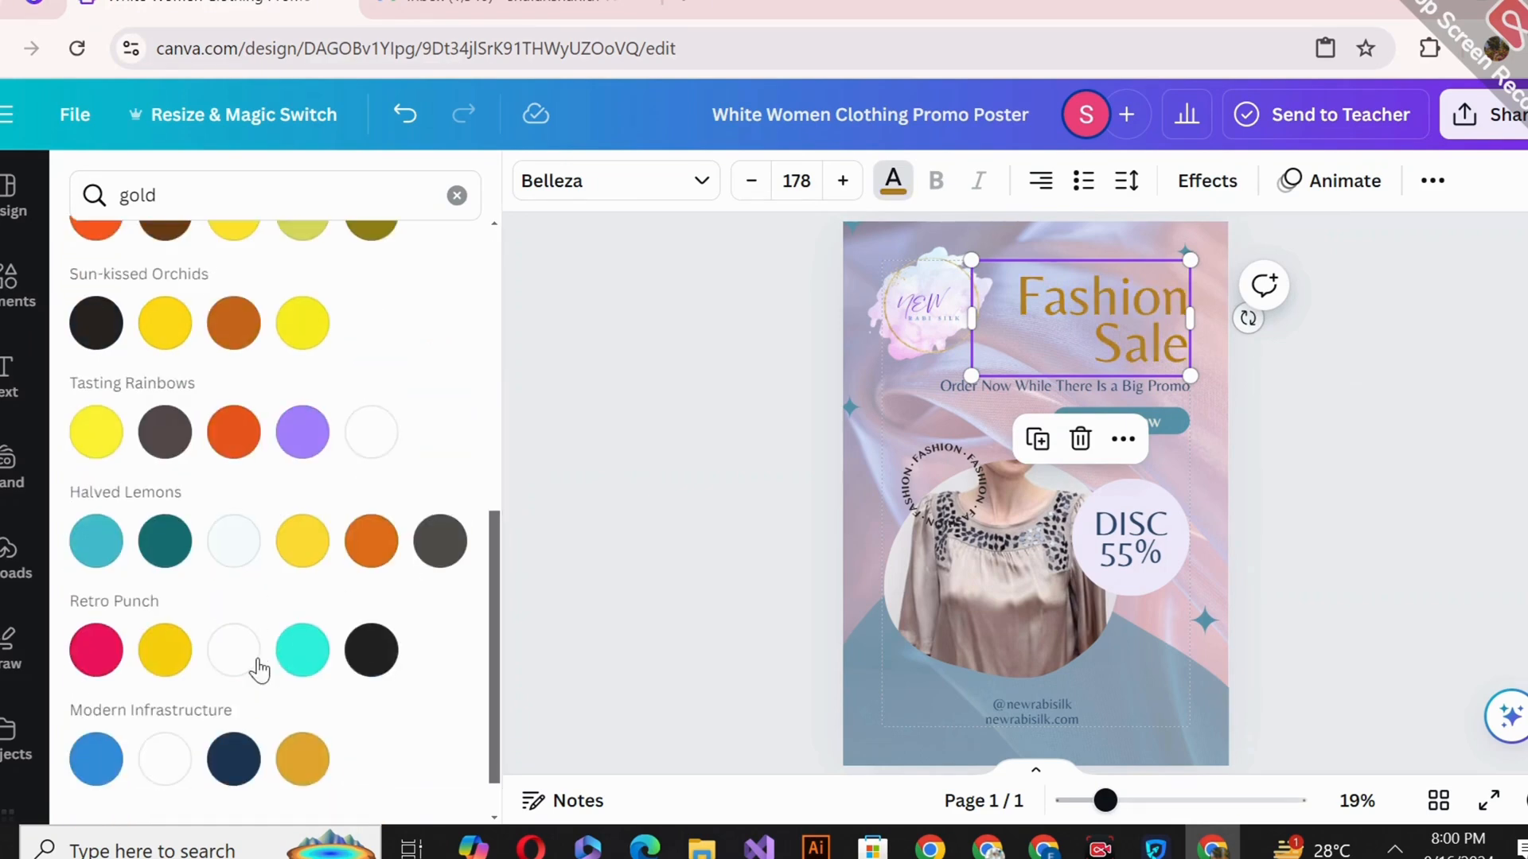
pyautogui.click(700, 417)
pyautogui.click(697, 417)
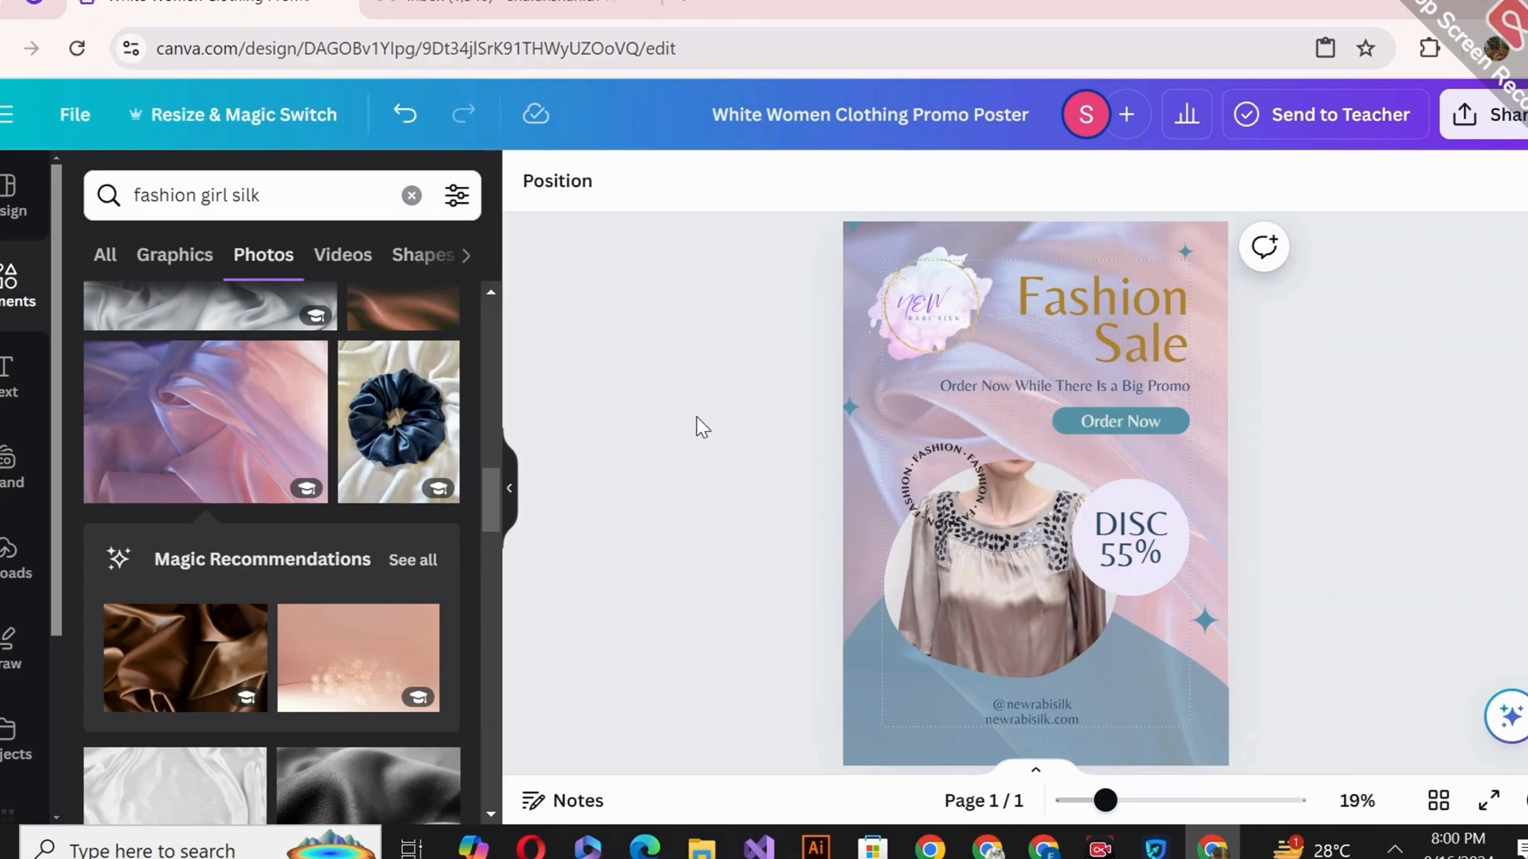
# Rename the design as "newrabisilk Poster"
pyautogui.press('XF86MonBrightnessDown')
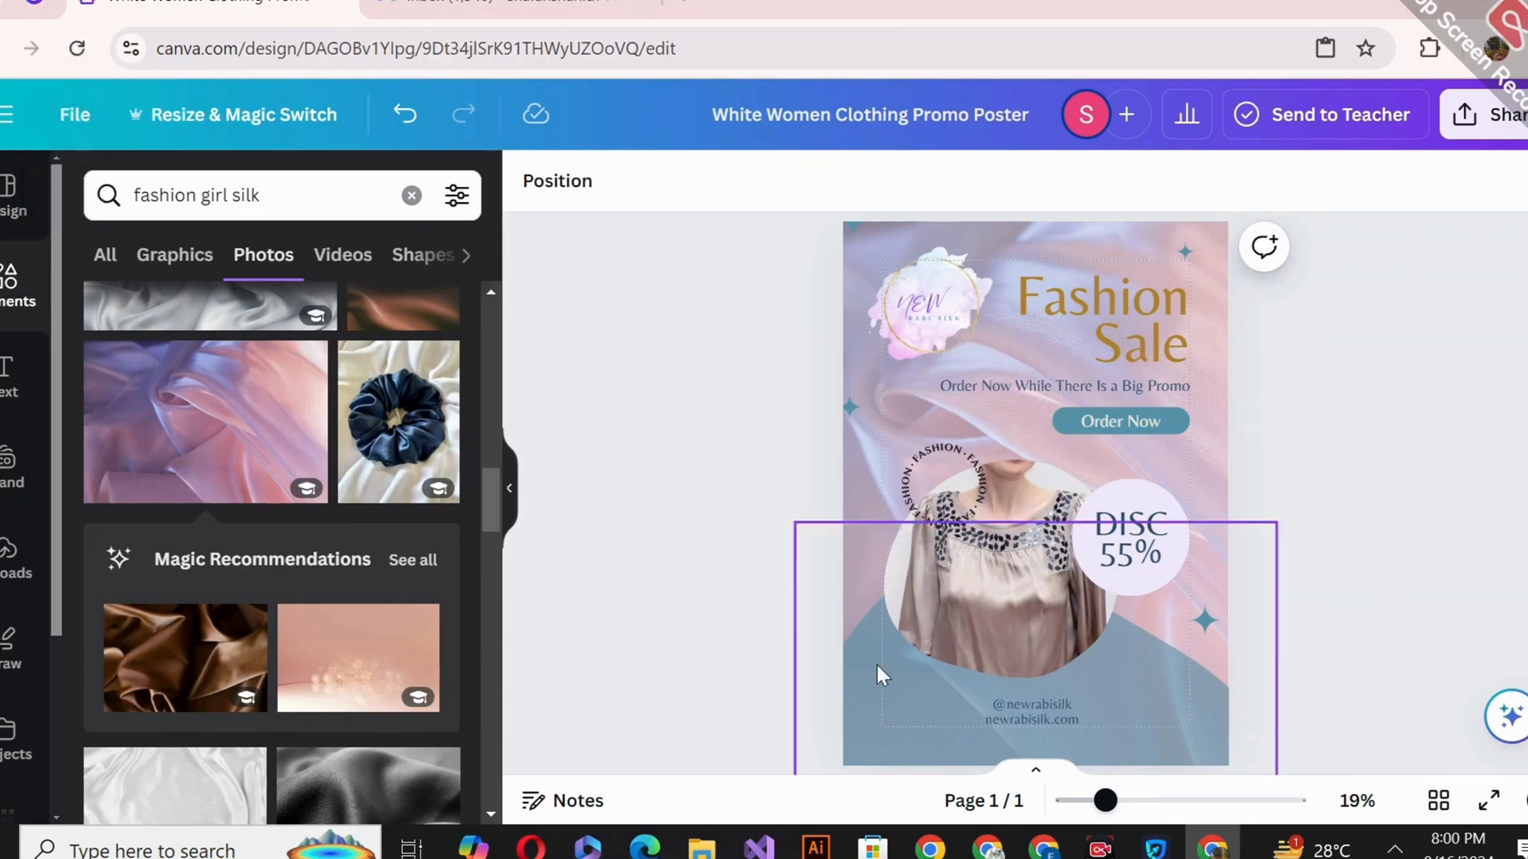
pyautogui.click(978, 119)
pyautogui.hotkey('ctrl', 'BackSpace')
pyautogui.hotkey('ctrl', 'BackSpace')
pyautogui.hotkey('ctrl', 'BackSpace')
pyautogui.hotkey('ctrl', 'BackSpace')
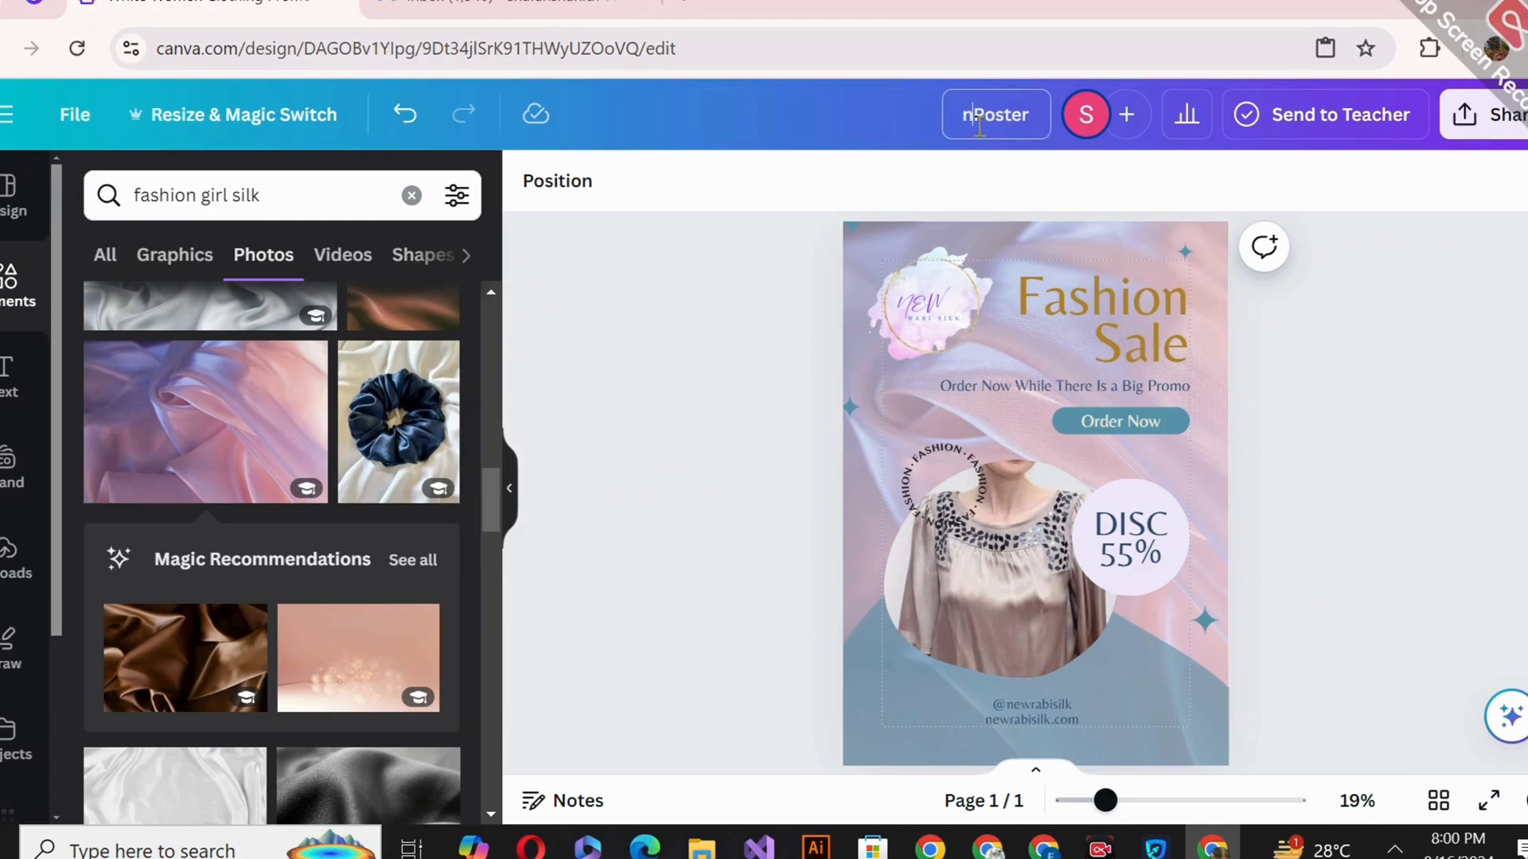
pyautogui.write('newrabisilk')
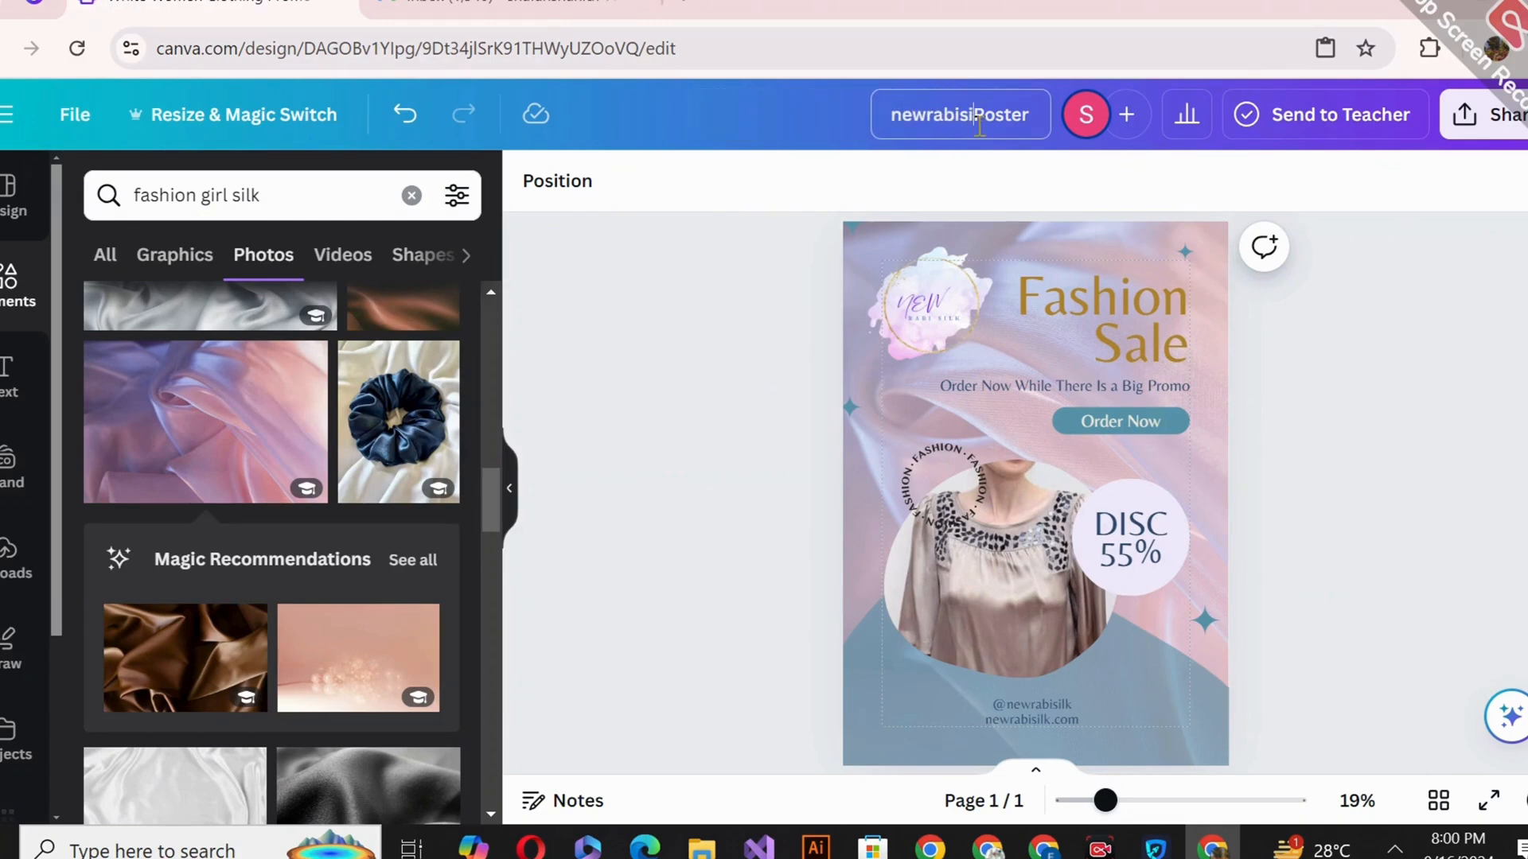
pyautogui.click(1332, 350)
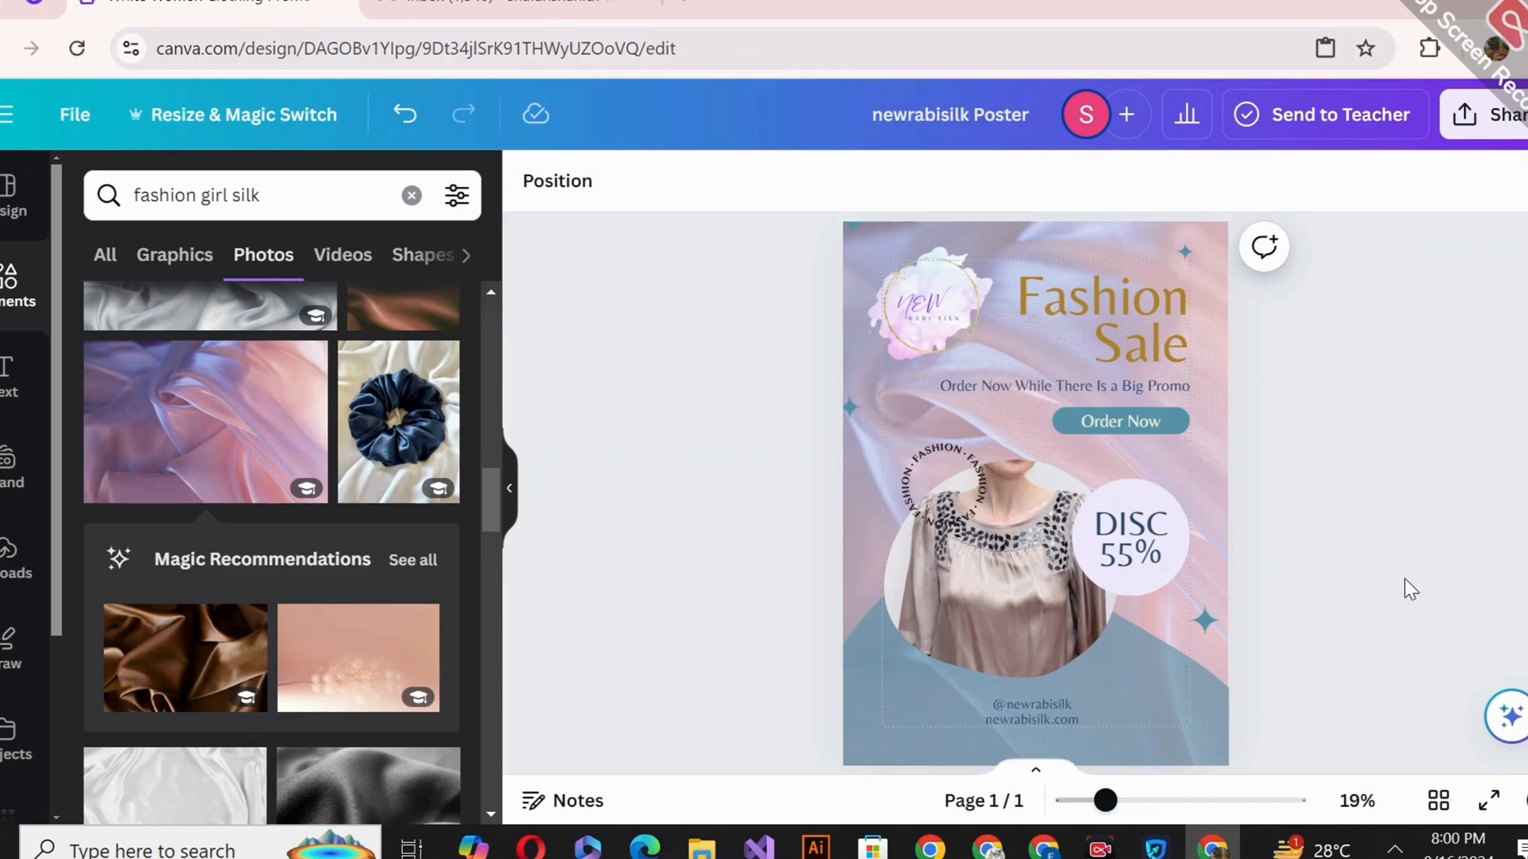